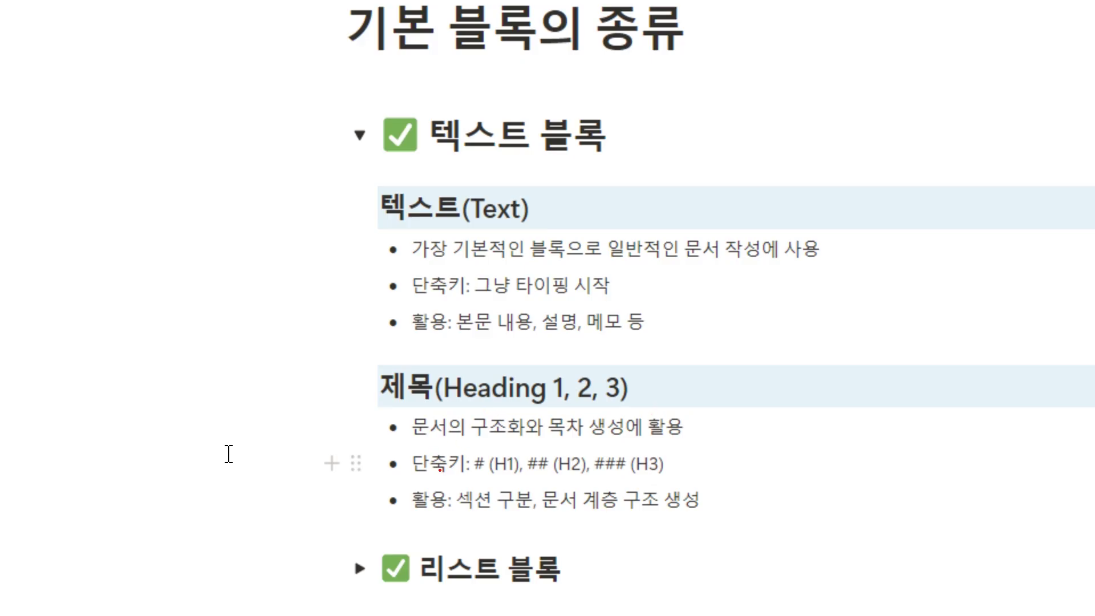
left_click_drag(410, 439, 524, 439)
left_click_drag(459, 515, 705, 513)
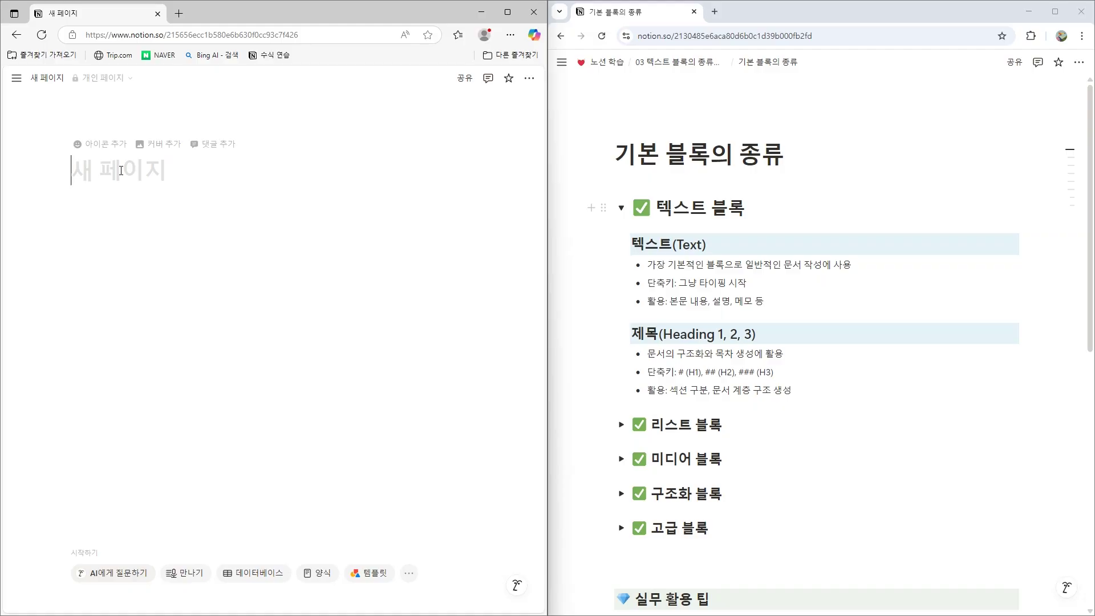
Title the new page "블록 삽입" and move on to its body
type("블록 ")
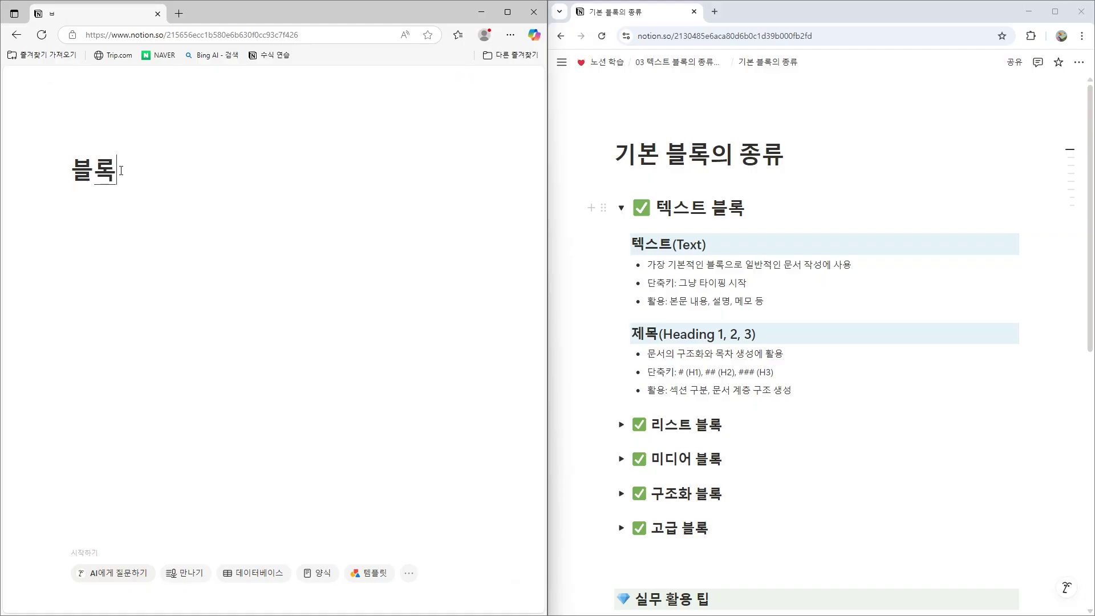
type("삽입")
key("Return")
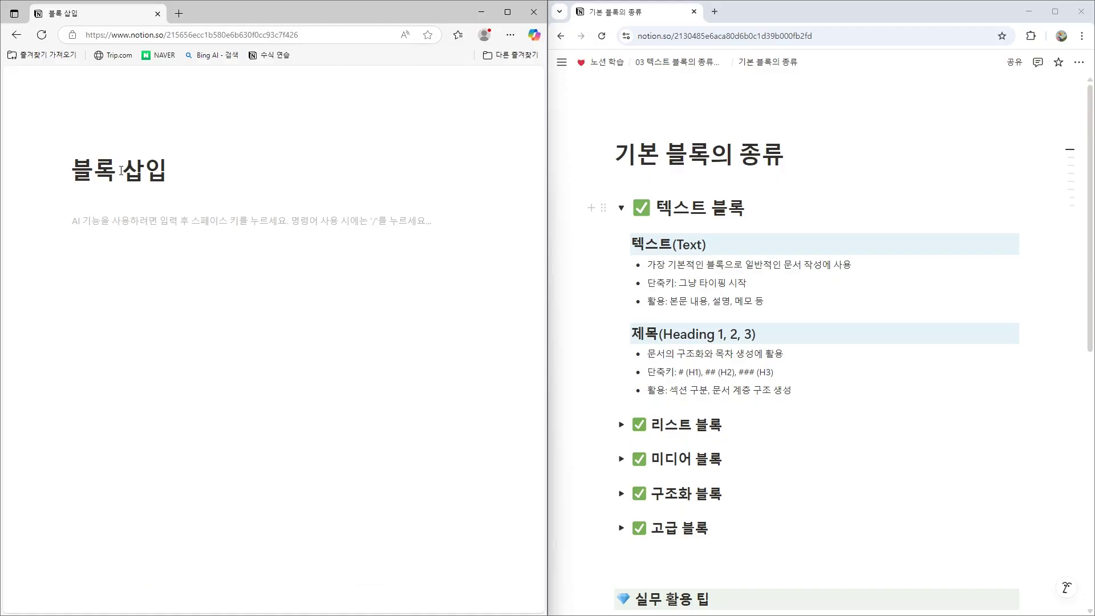
Insert a text (텍스트) block under the title and write "가장 기본적인 블록" in it
type("/")
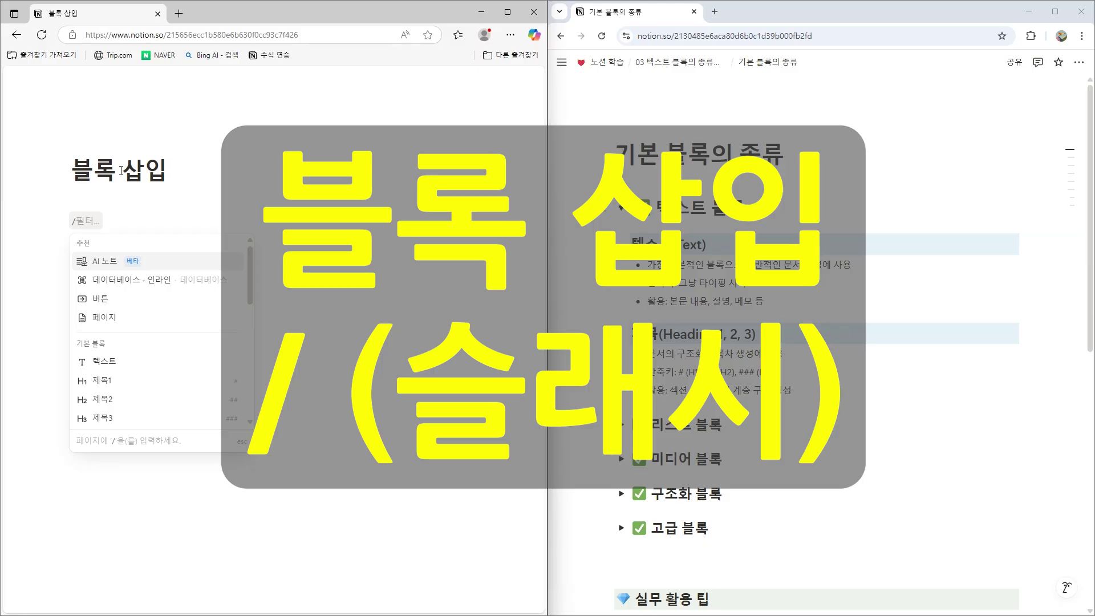
scroll(126, 356, "down", 1)
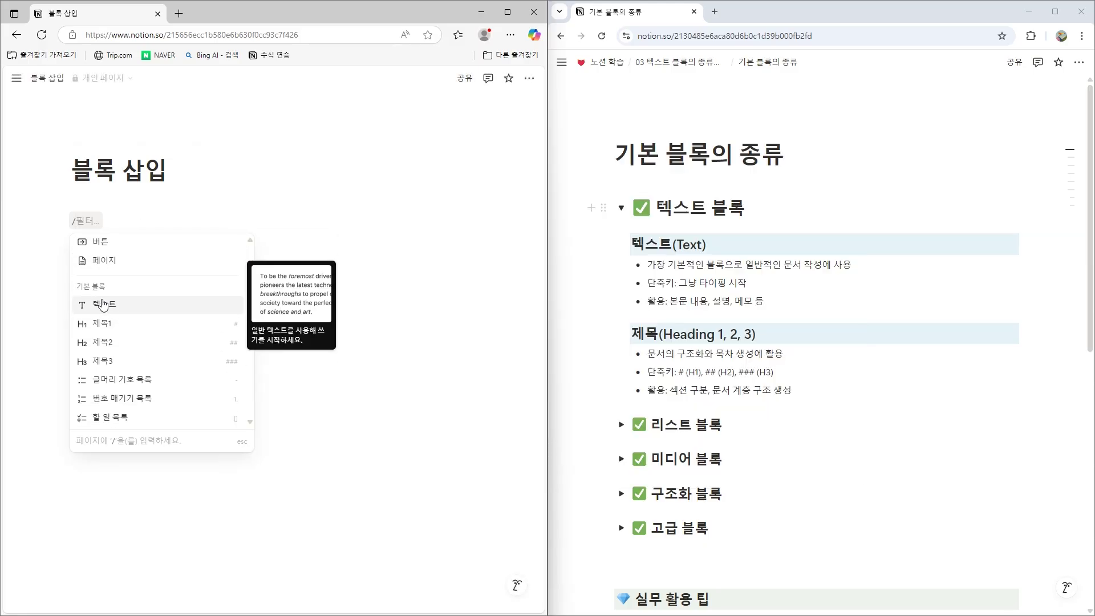
mouse_move(114, 304)
left_click(108, 307)
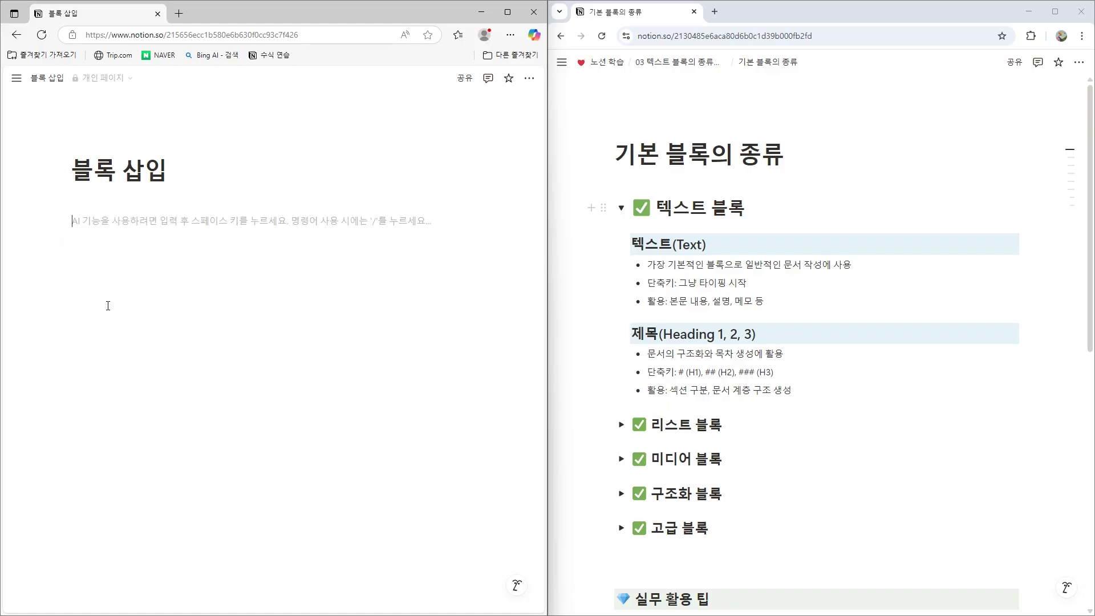
type("가장")
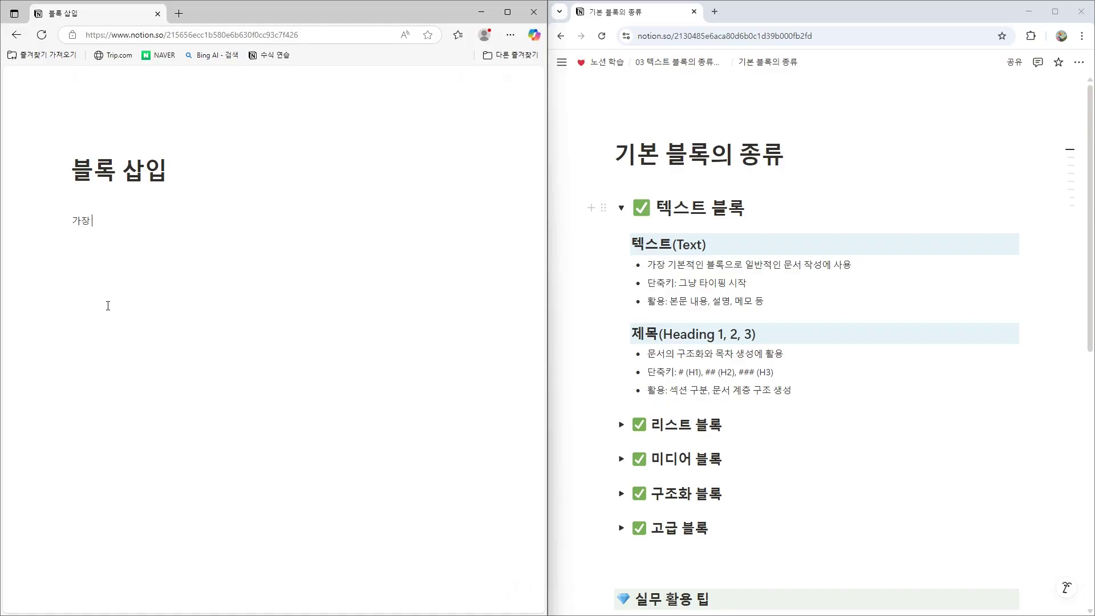
type(" 기본적인 블록")
key("Return")
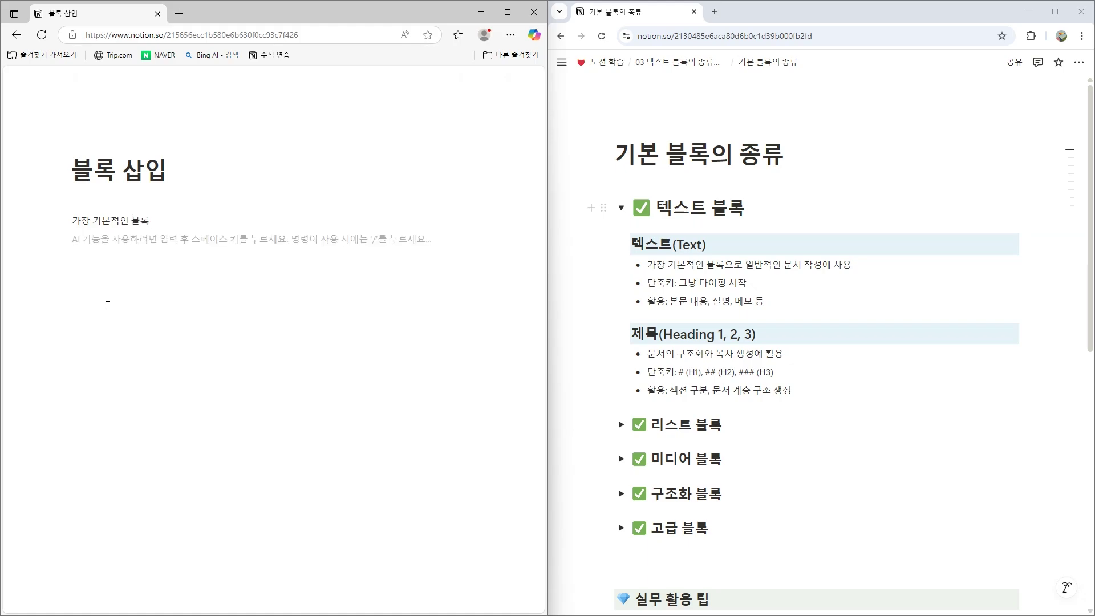
Write "단축키 : 그냥 타이핑" as a second text block below the first one
type("단축")
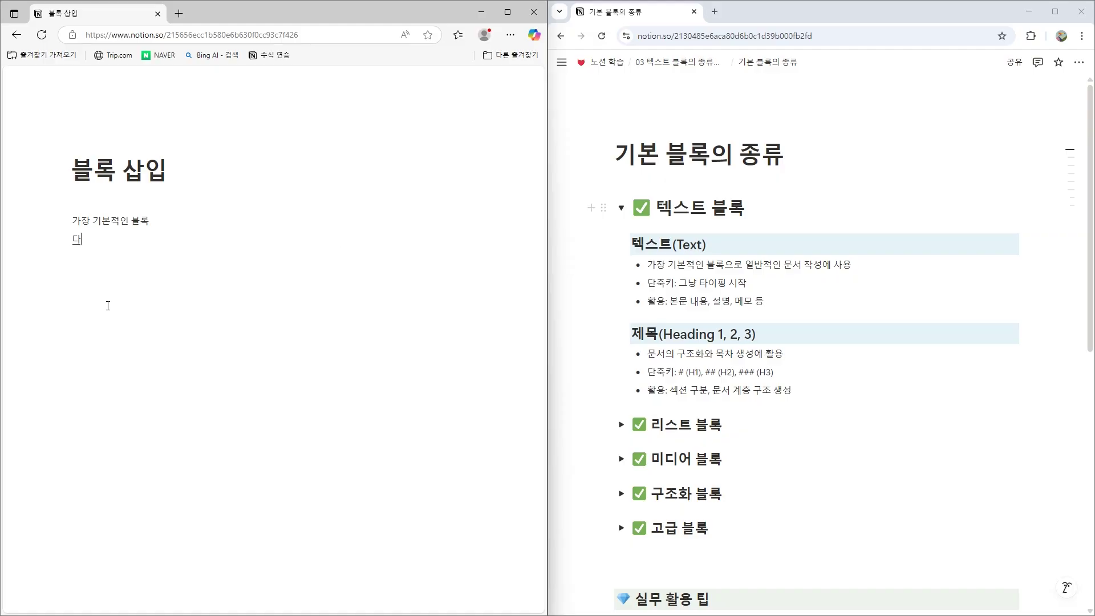
type("키")
type(" : 그내")
type("냥 태")
type("이핑")
key("Return")
Write "첫번째 줄" and "두번째 줄" as two lines within one single text block
type("첫번째 줄")
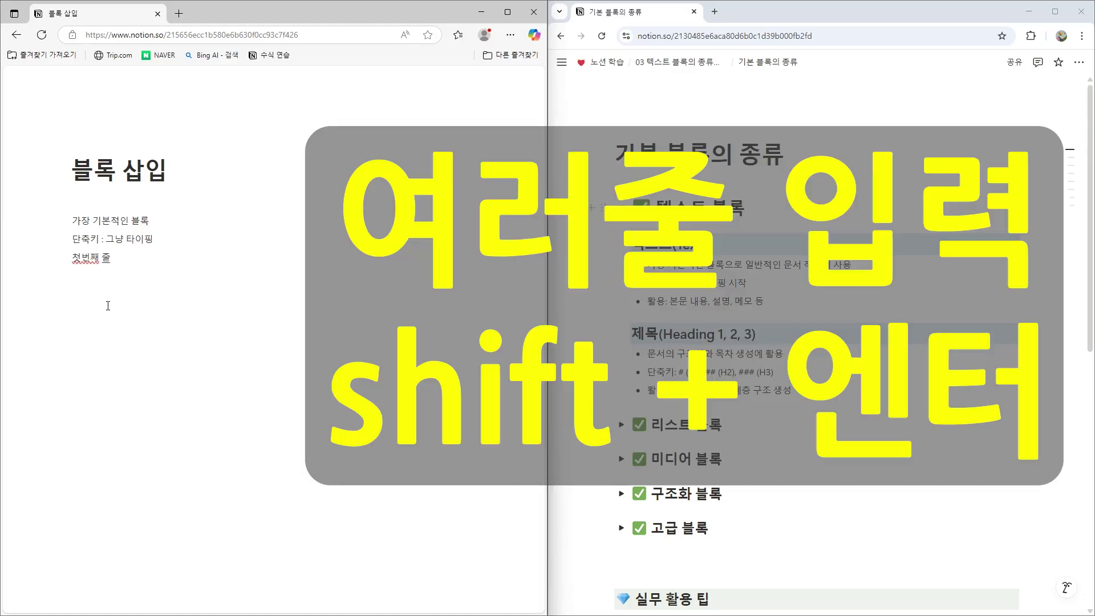
key("shift+Return")
type("두번째 줄")
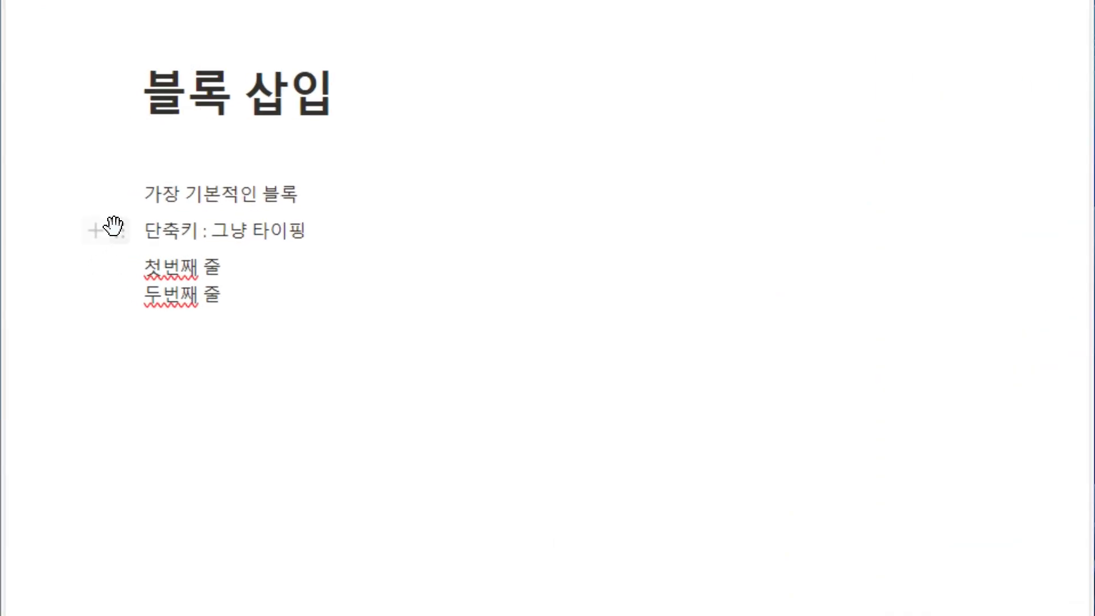
Examine where each text block begins and ends by highlighting the first, the second and the two-line block in turn
left_click(120, 197)
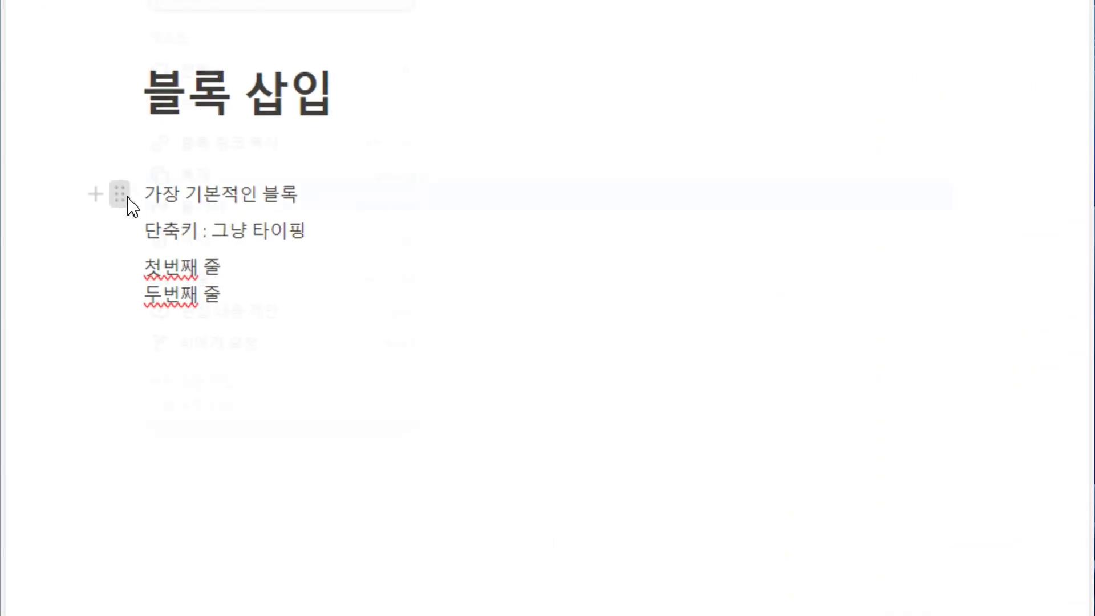
left_click(561, 238)
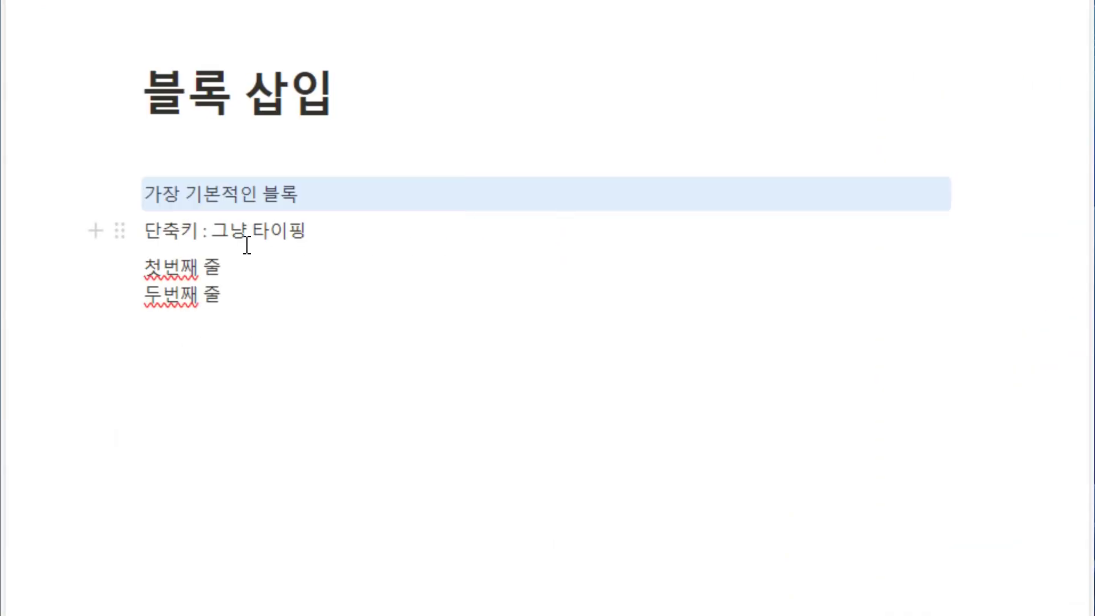
left_click(119, 230)
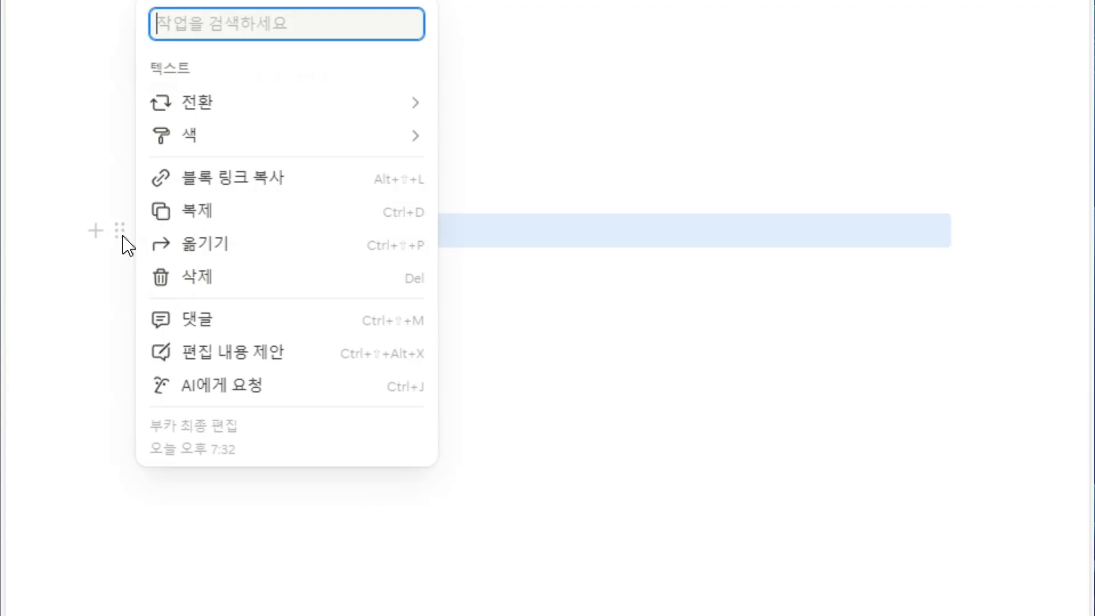
left_click(606, 322)
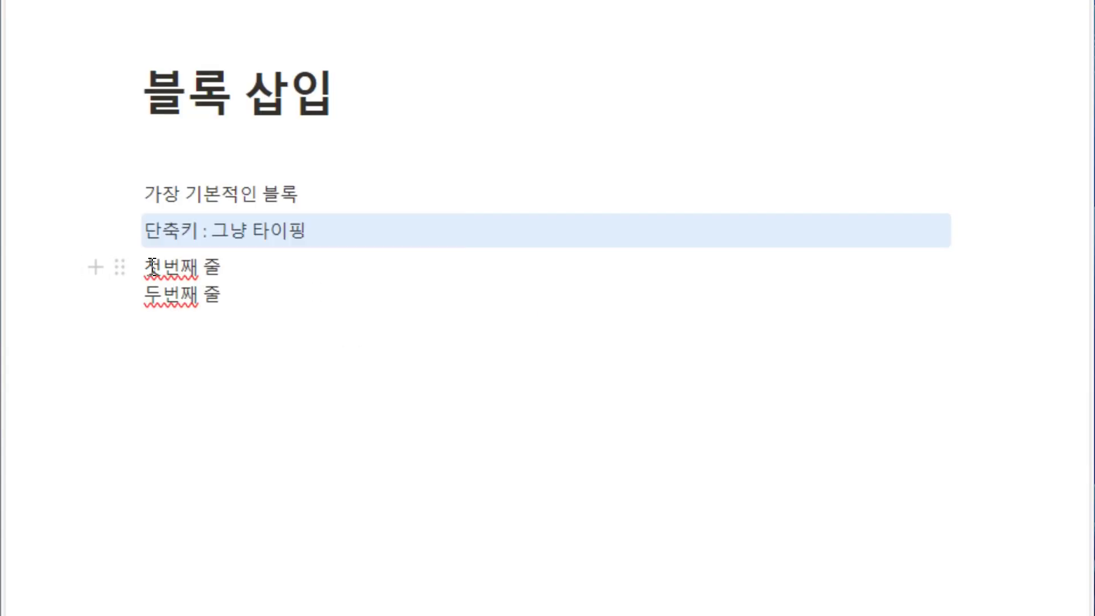
left_click_drag(145, 268, 264, 320)
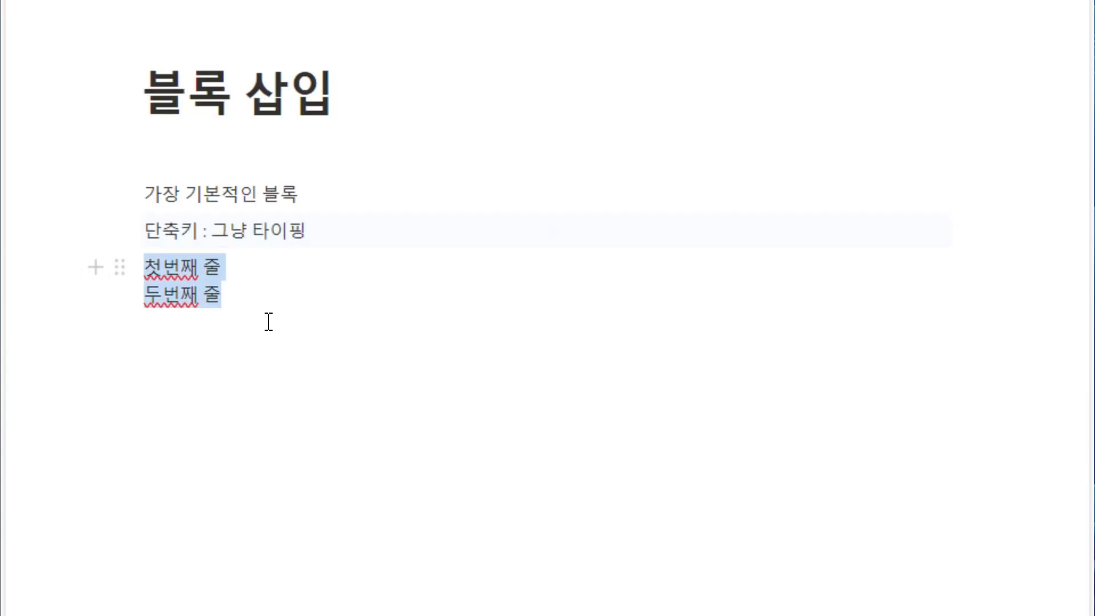
Leave an empty block below the two-line text and add a Heading 1 (제목1) block reading "제목글 1"
left_click(318, 386)
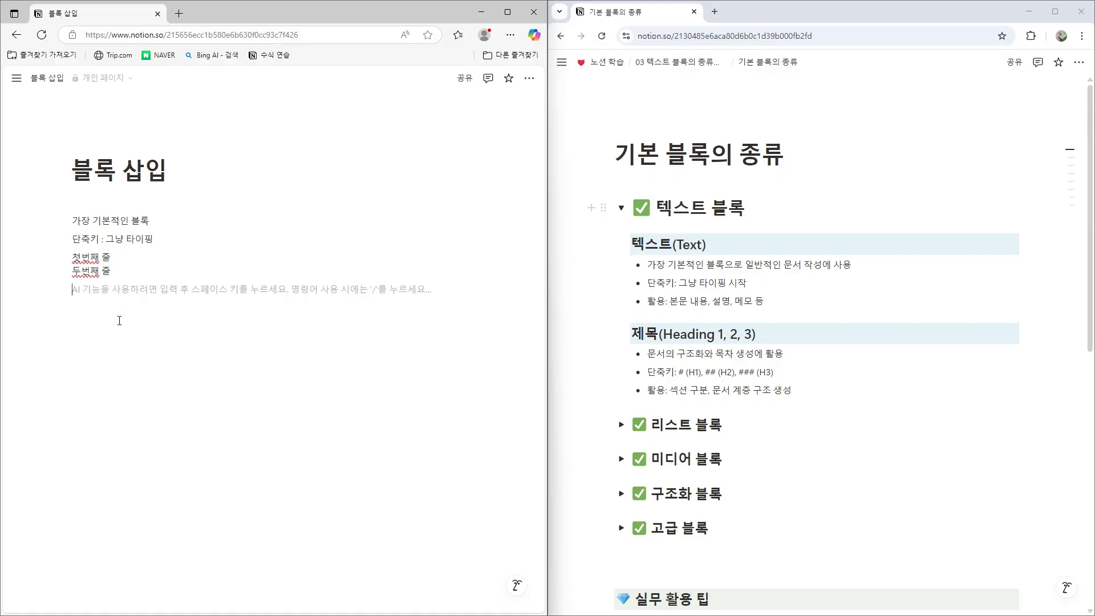
key("Return")
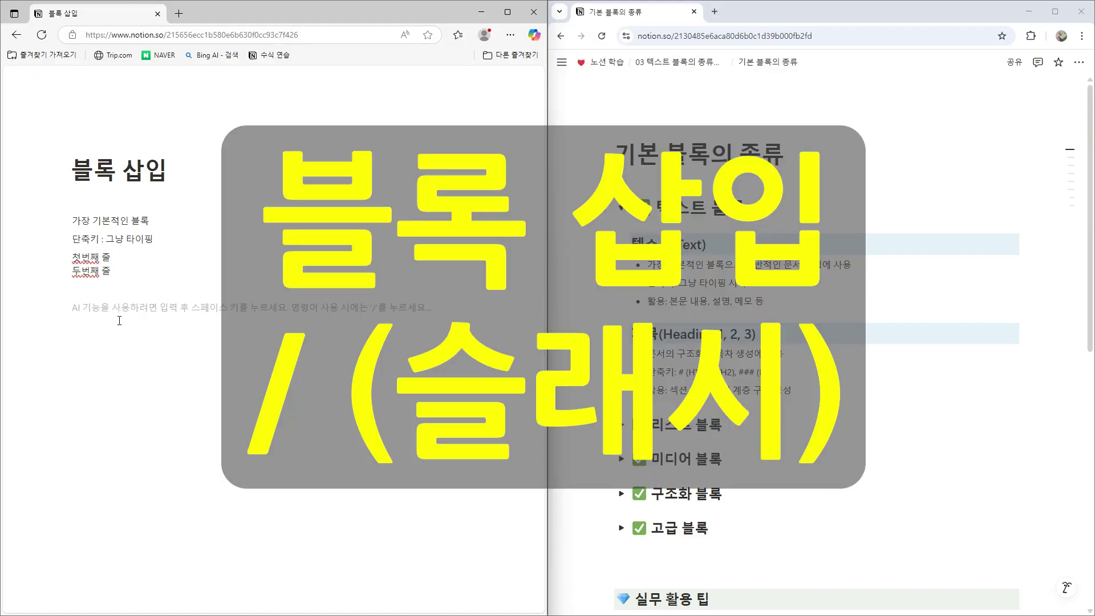
type("/")
scroll(86, 382, "down", 1)
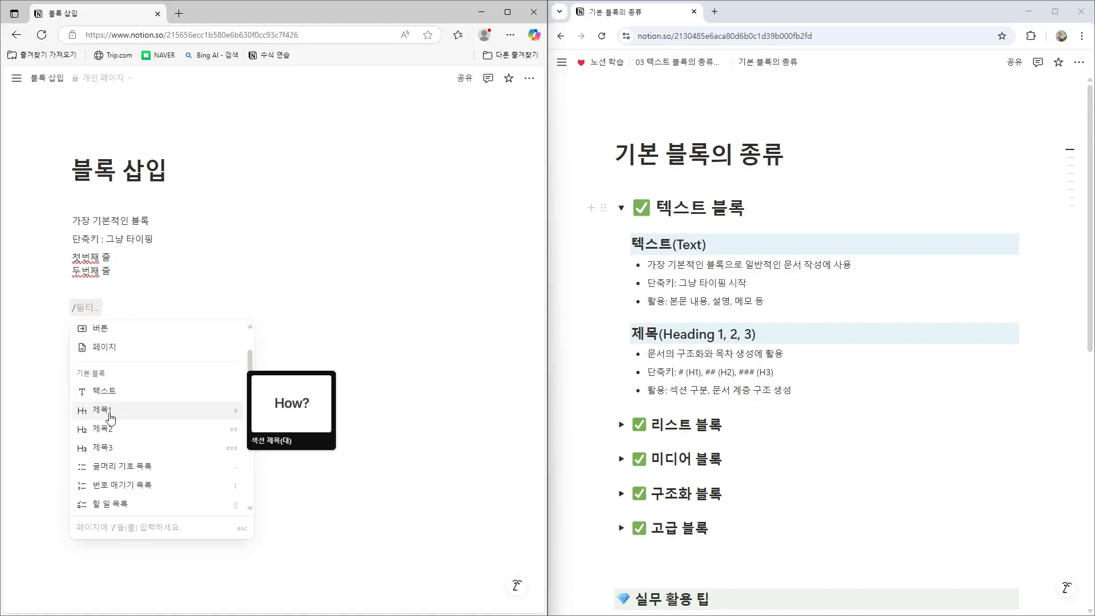
left_click(111, 419)
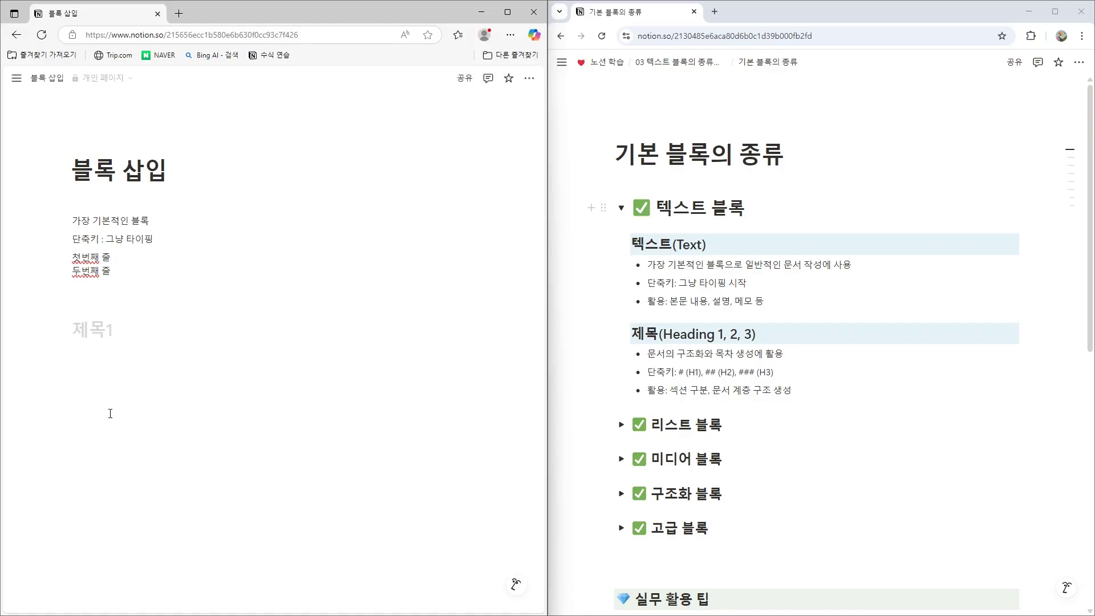
type("젬목글 1")
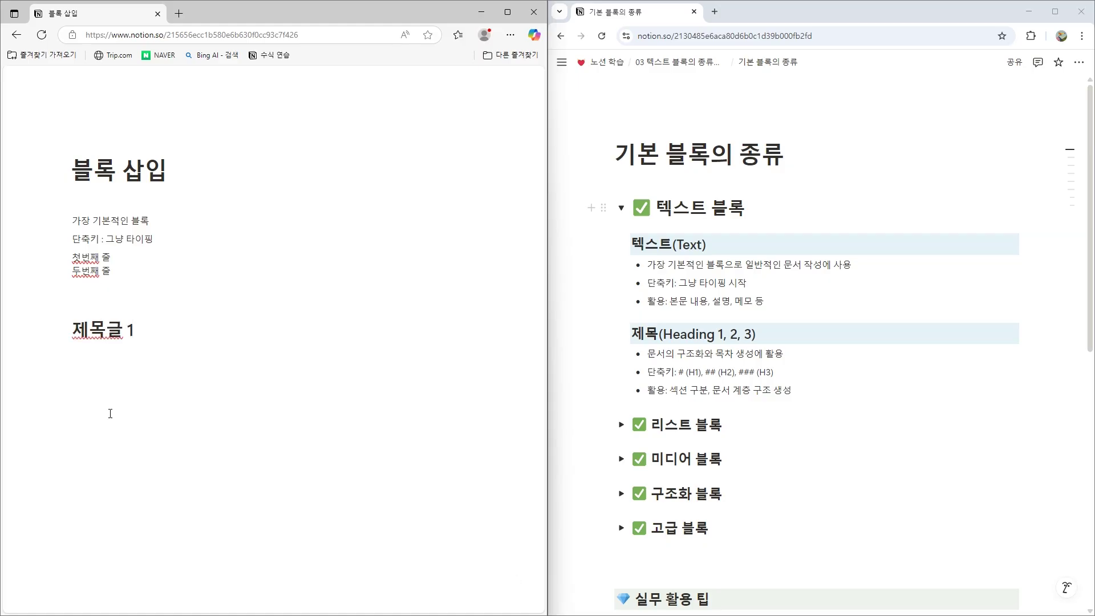
key("Return")
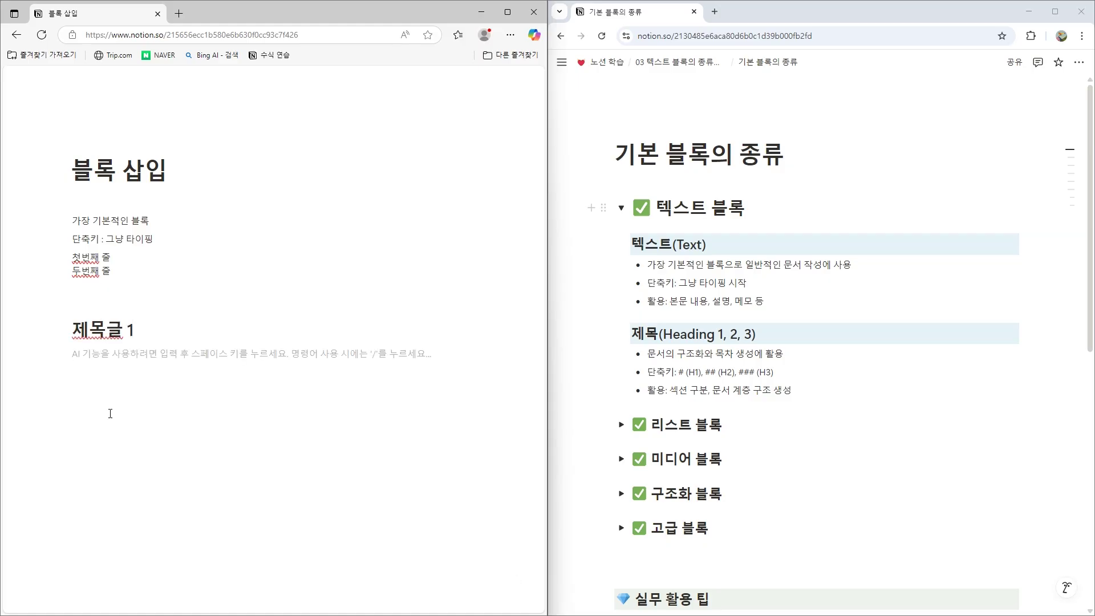
Add a Heading 2 (제목2) block reading "중간제목" below the first heading
type("/")
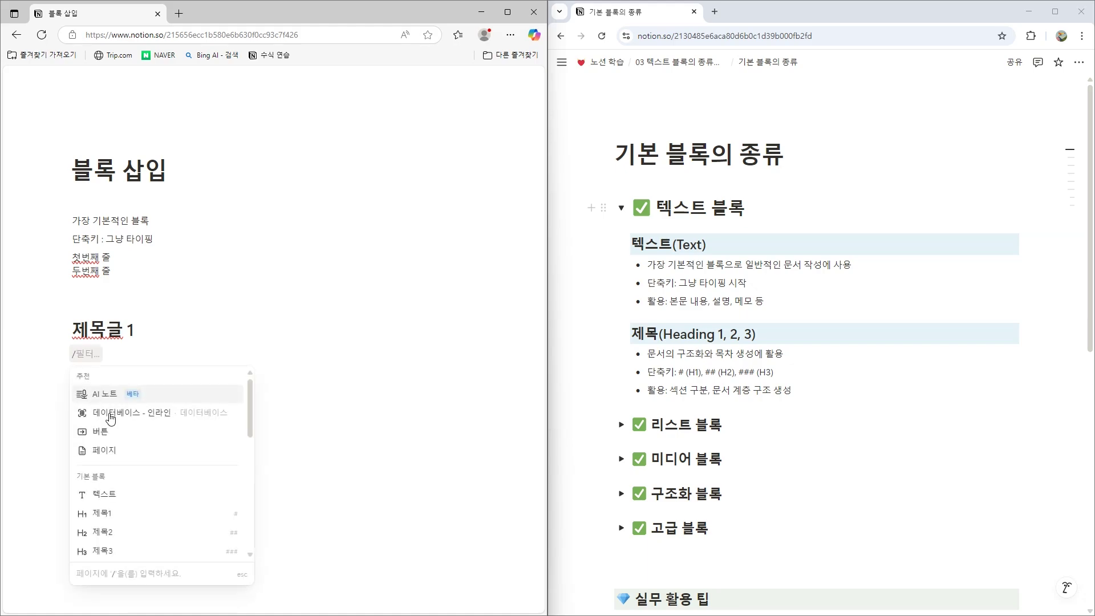
scroll(114, 445, "down", 2)
left_click(110, 478)
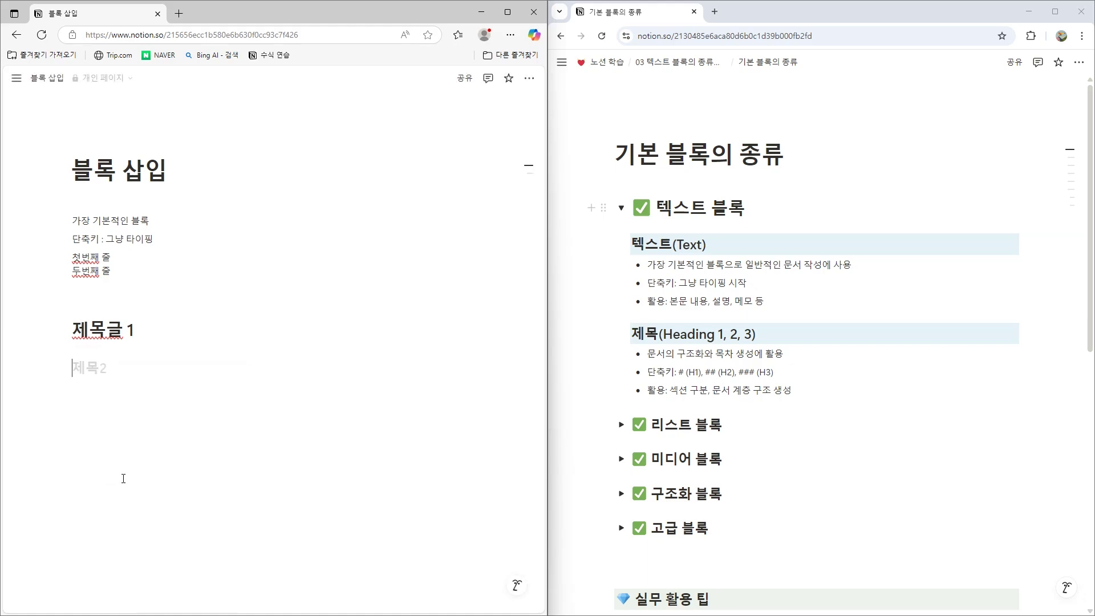
type("중간")
type("제목")
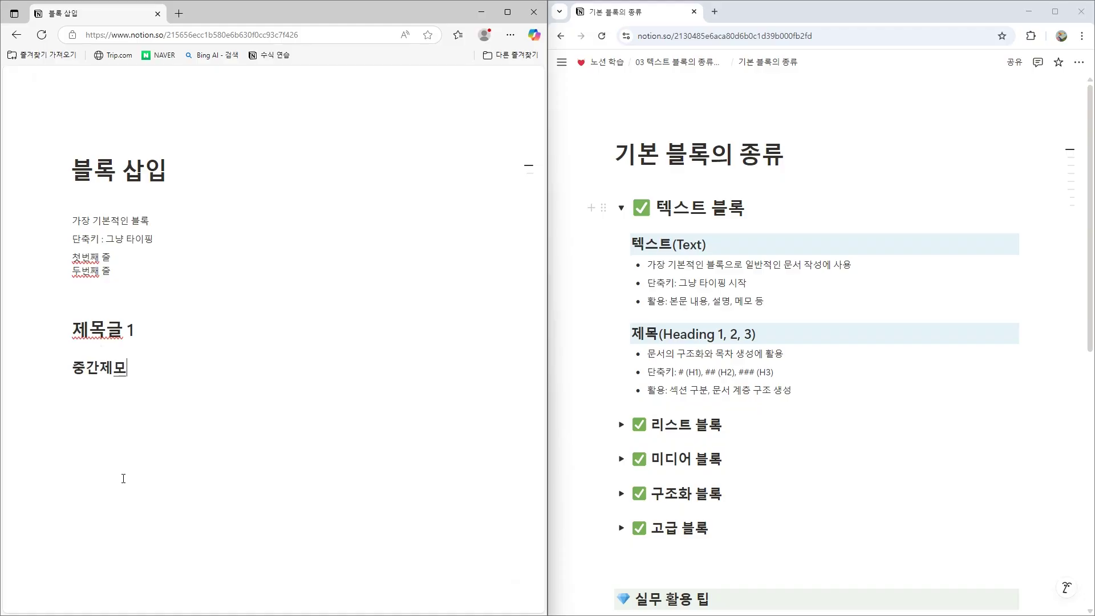
key("Return")
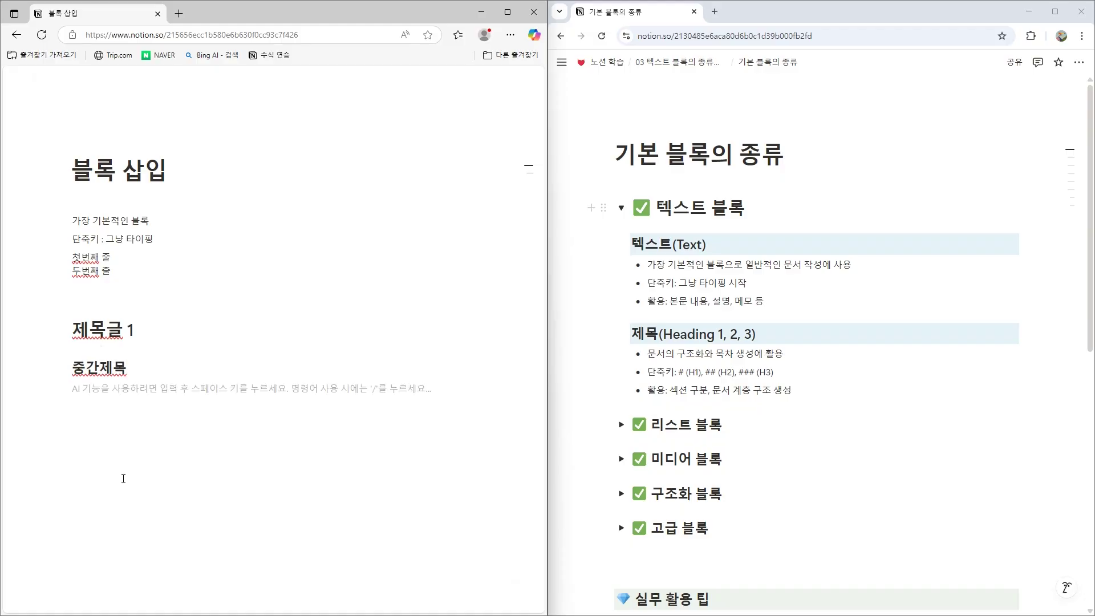
Add a Heading 3 (제목3) block reading "소제목" below "중간제목"
type("/")
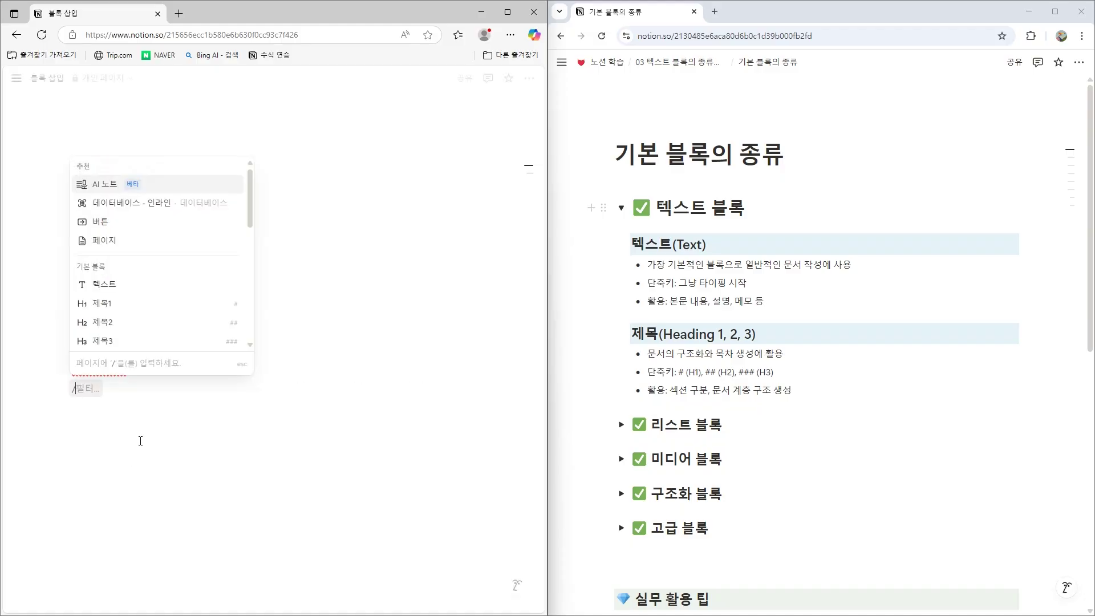
left_click(112, 354)
type("소제목")
key("Return")
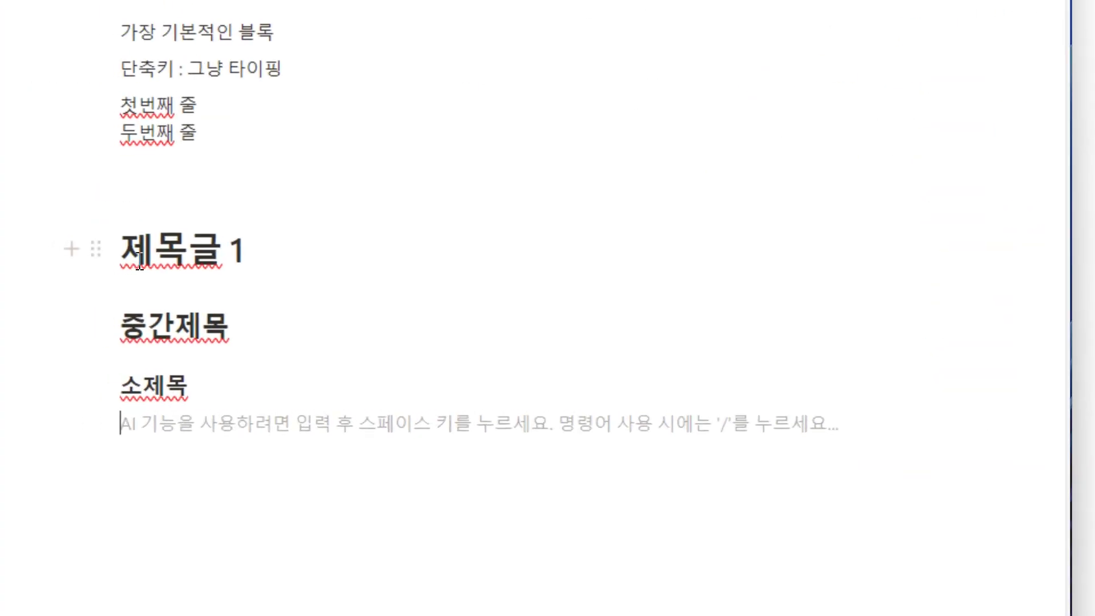
Compare the sizes of the three heading levels by highlighting each heading in turn
left_click_drag(121, 250, 290, 251)
left_click_drag(121, 326, 274, 325)
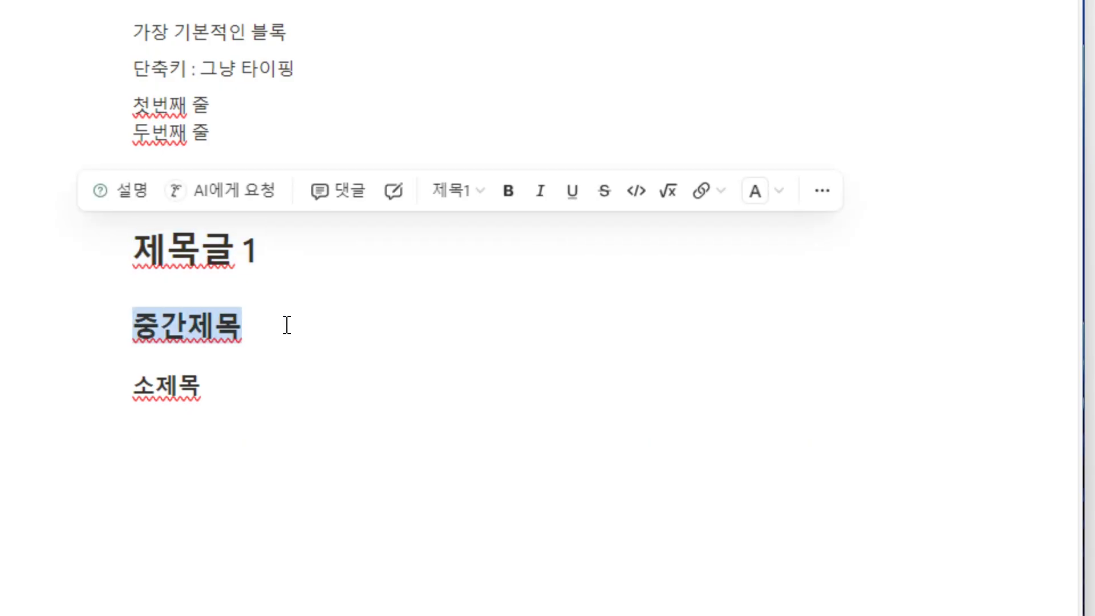
left_click_drag(130, 384, 247, 393)
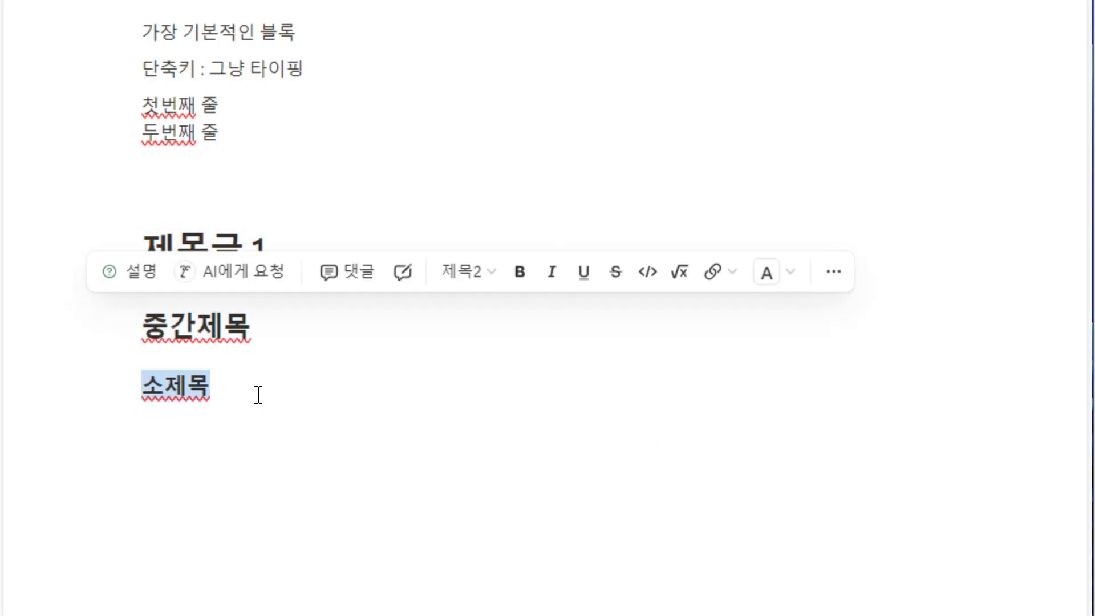
left_click(261, 490)
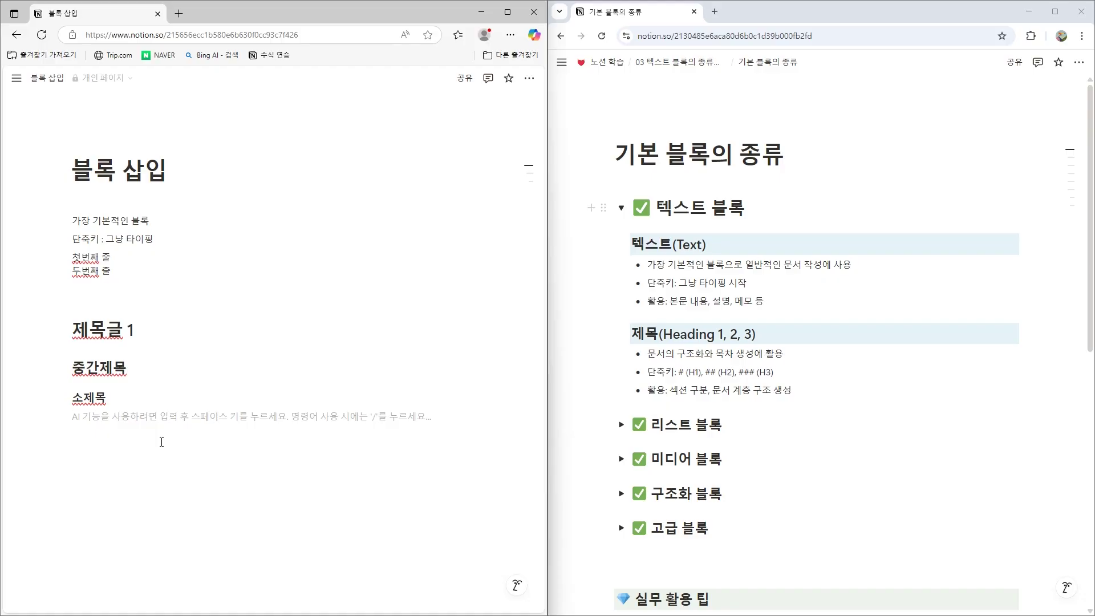
Collapse the 텍스트 블록 section of the reference page and expand 리스트 블록 to review the list block types
left_click(621, 208)
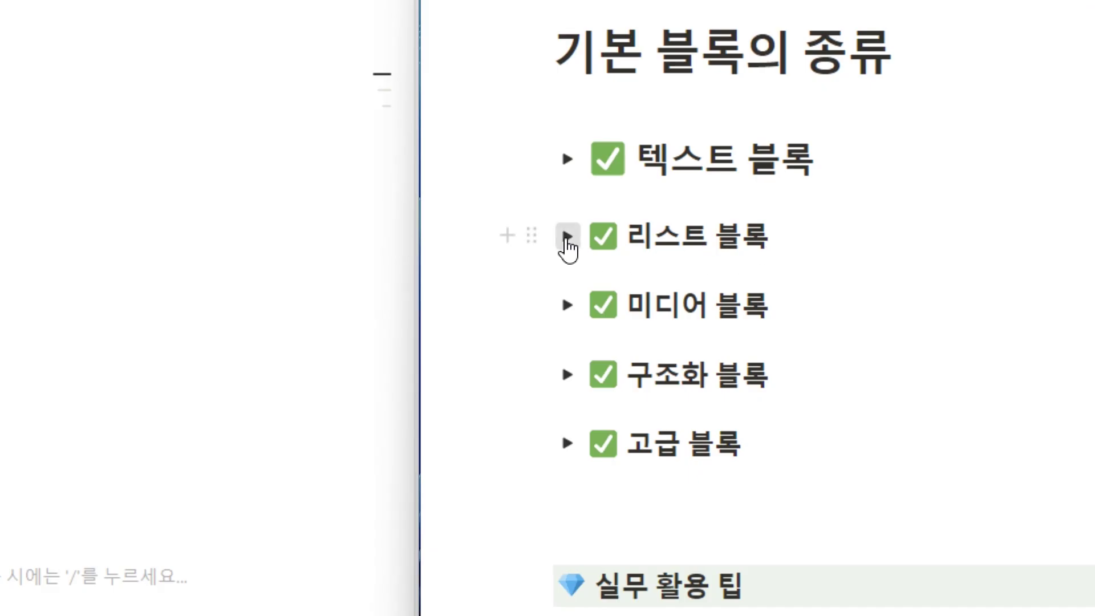
left_click(567, 237)
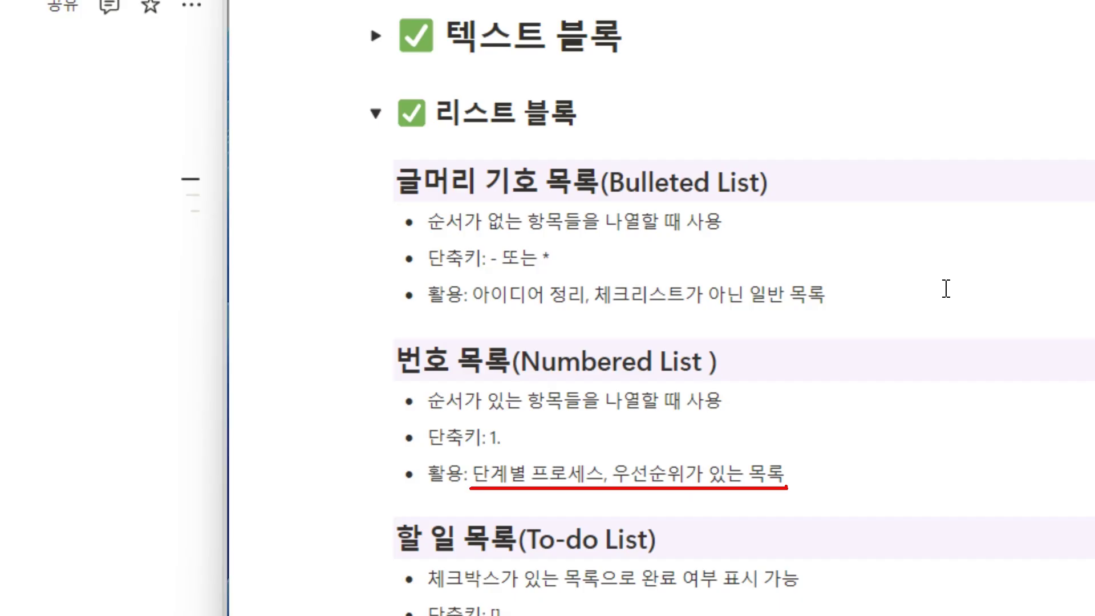
scroll(884, 416, "down", 7)
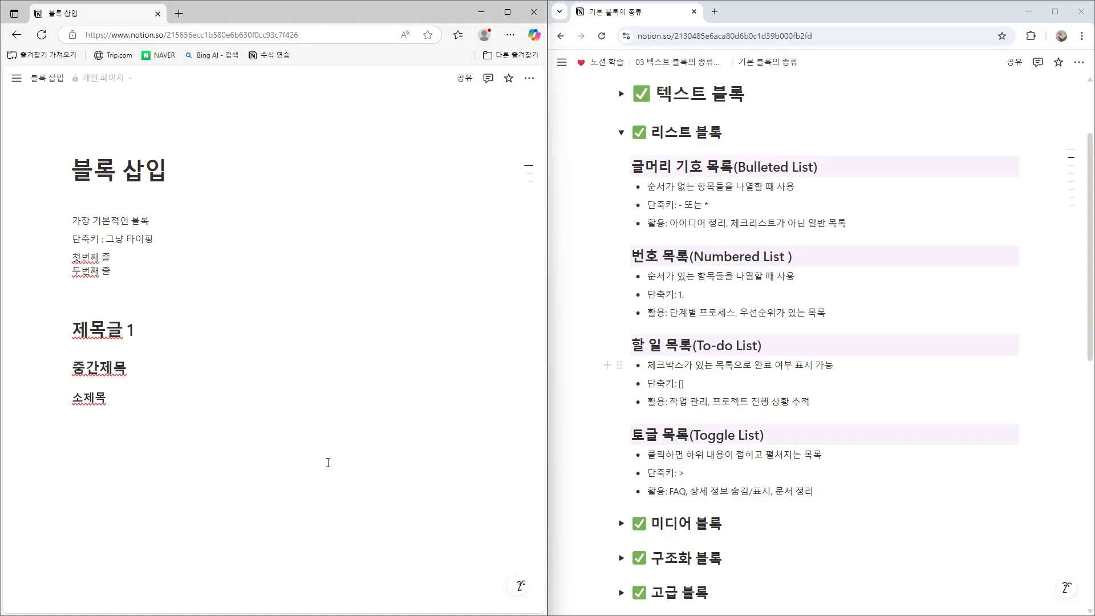
Delete all the text and heading blocks below the page title 블록 삽입, leaving an empty body ready for new blocks
left_click_drag(346, 446, 72, 207)
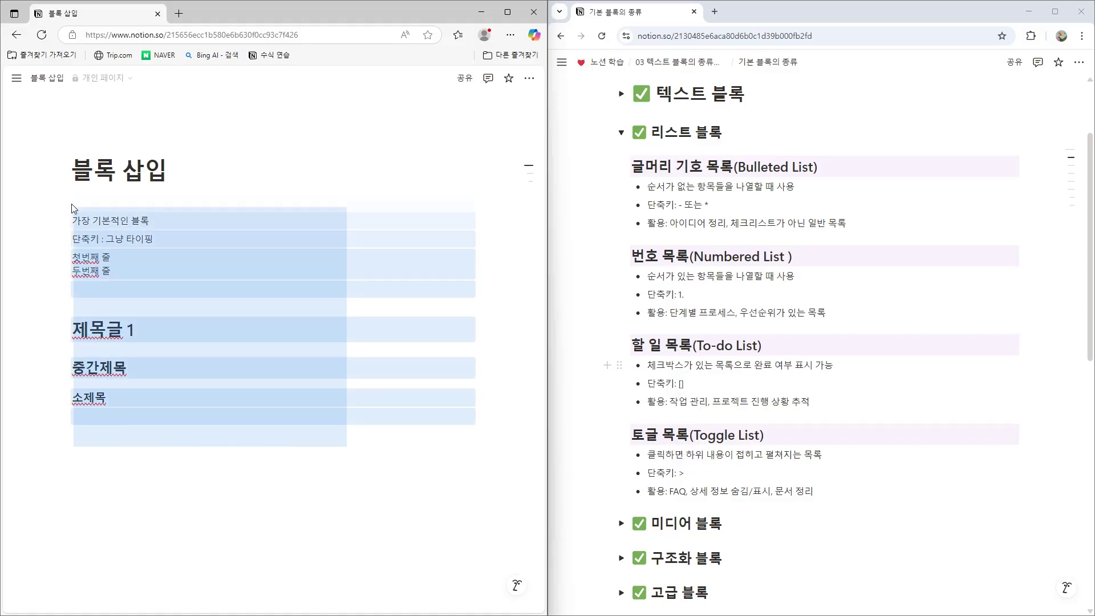
key("Delete")
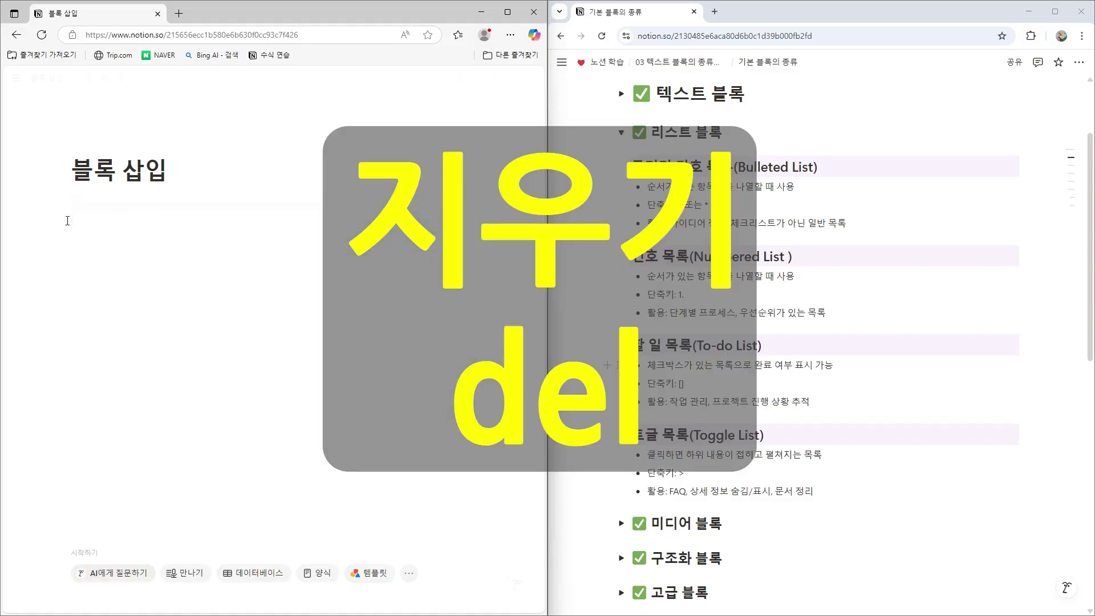
left_click(68, 221)
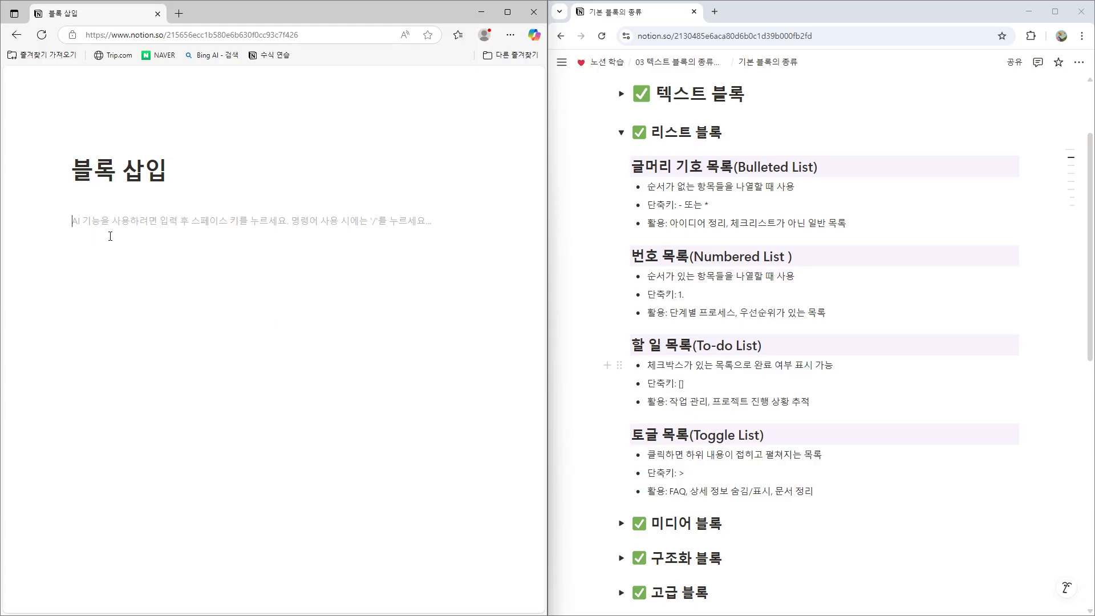
Insert a bulleted list (글머리 기호 목록) with the items 항목1, 항목2 and 세번째 항목, and end the list
type("/")
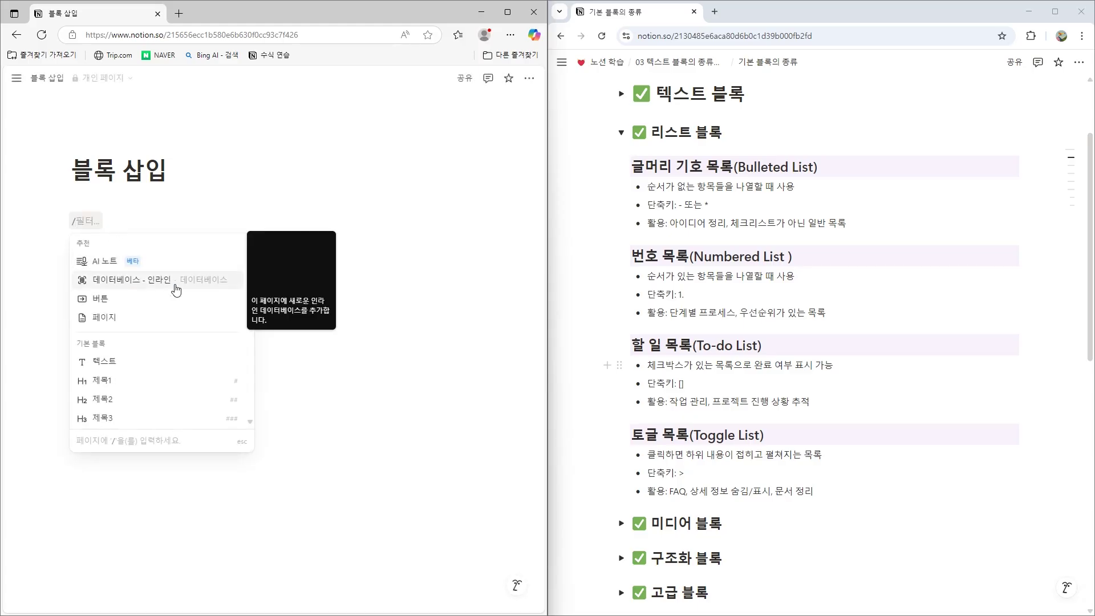
scroll(250, 305, "down", 3)
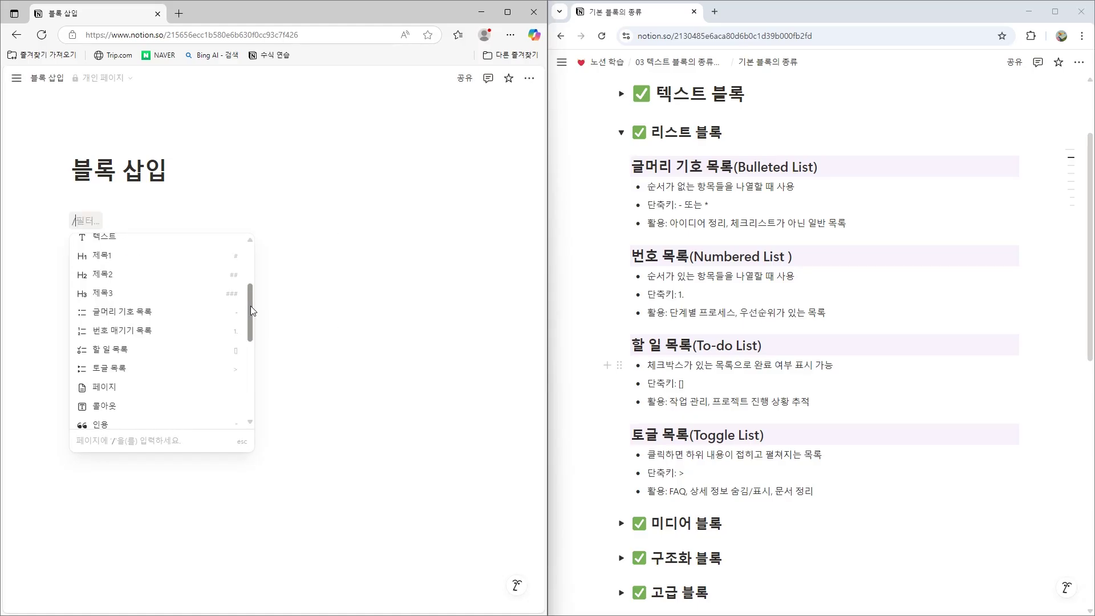
left_click(135, 317)
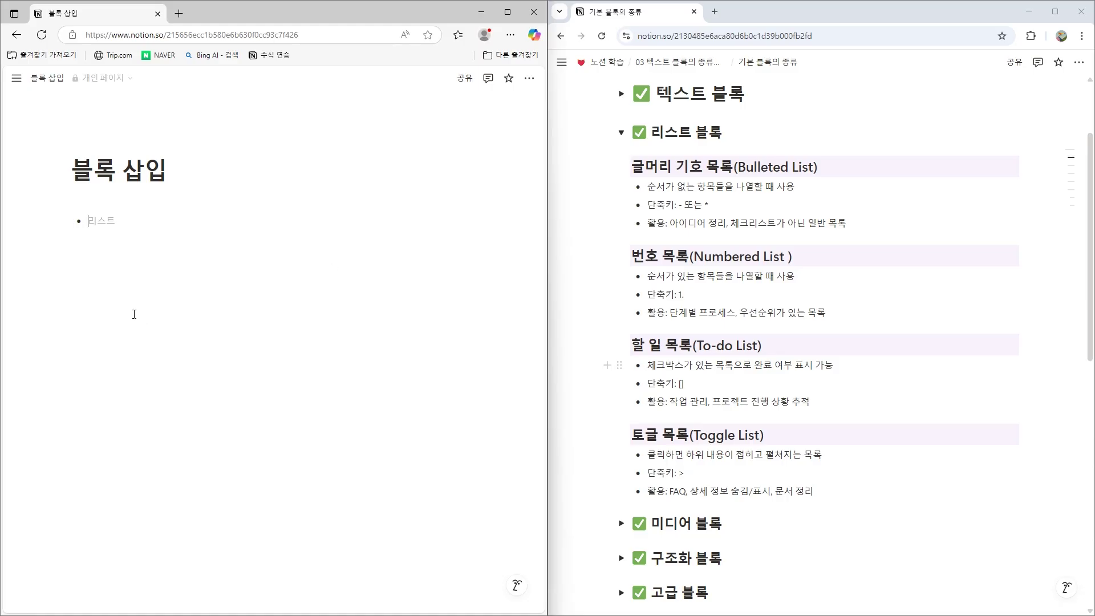
type("항목1")
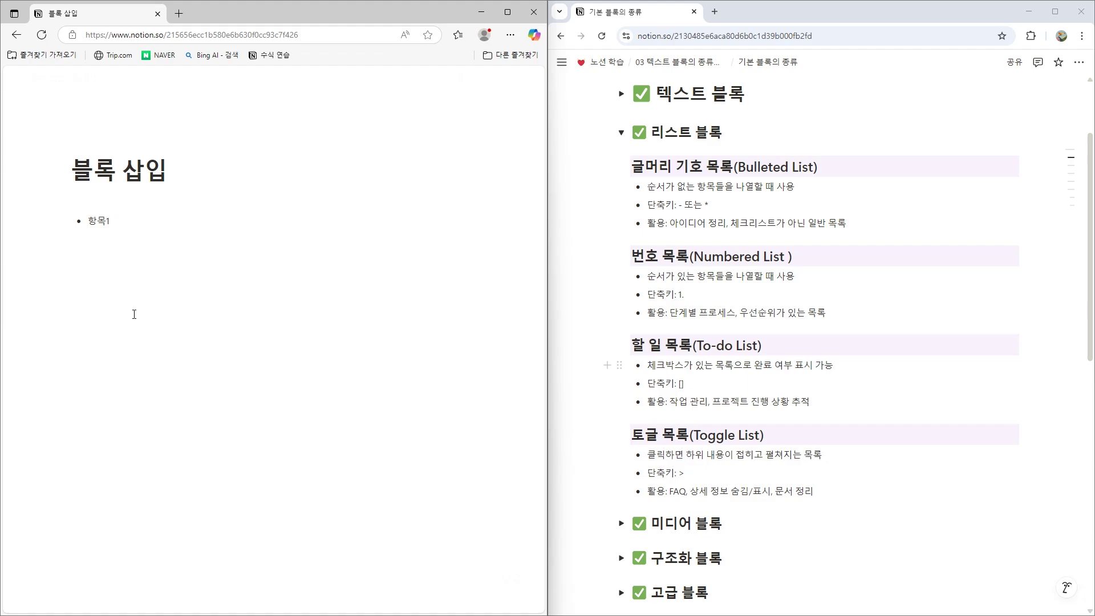
key("Return")
type("항목2")
key("Return")
type("세번째 항목")
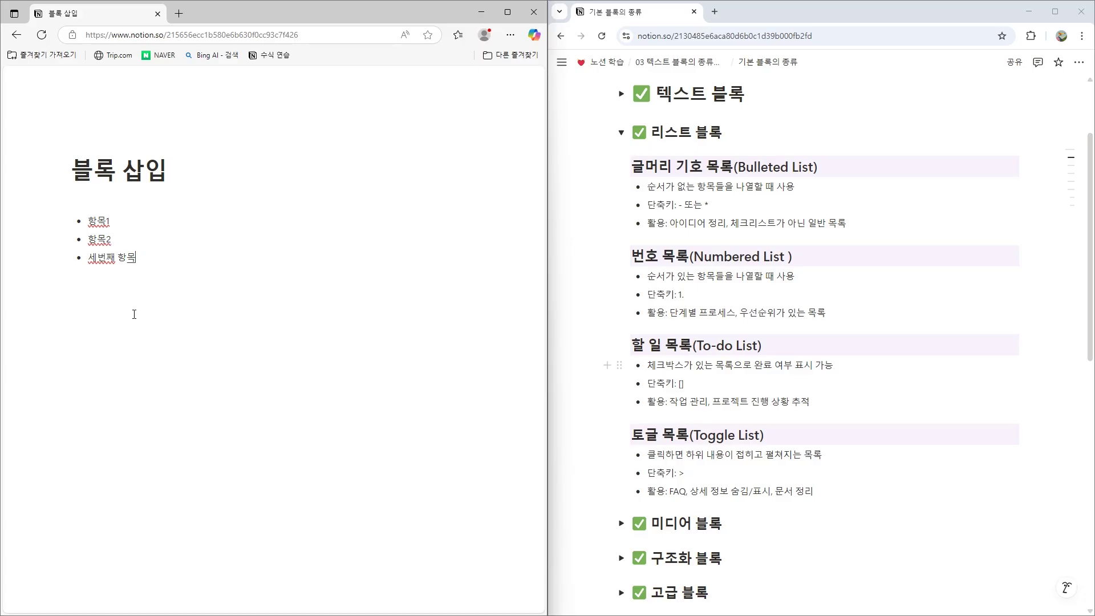
key("Return")
key("BackSpace")
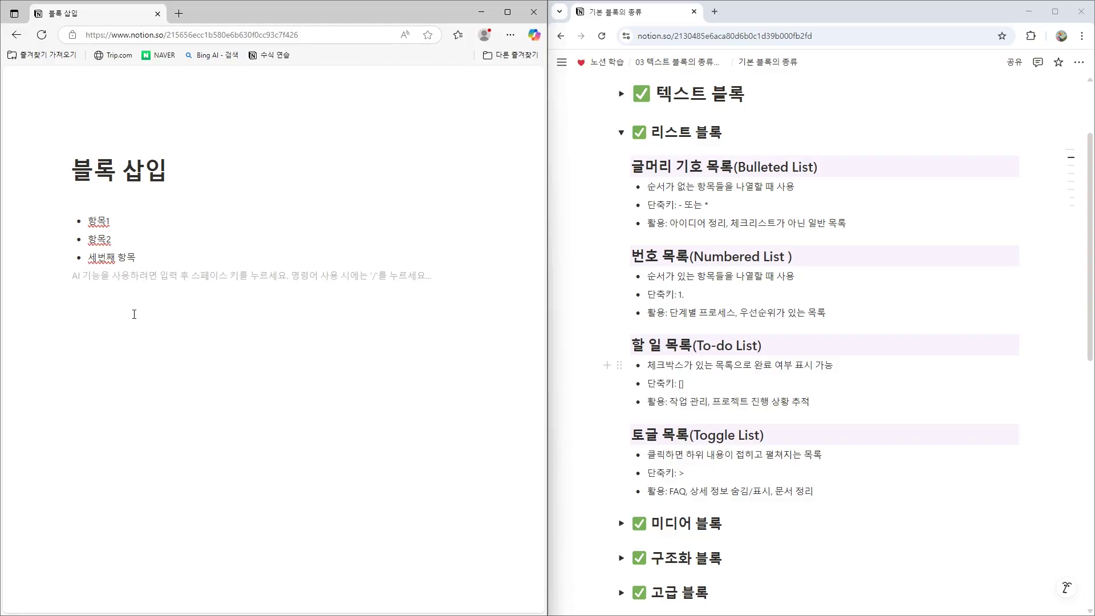
Leave a blank line and add a numbered list with the items 순서 있는 목록 and 두번째 리스트, and end the list
key("Return")
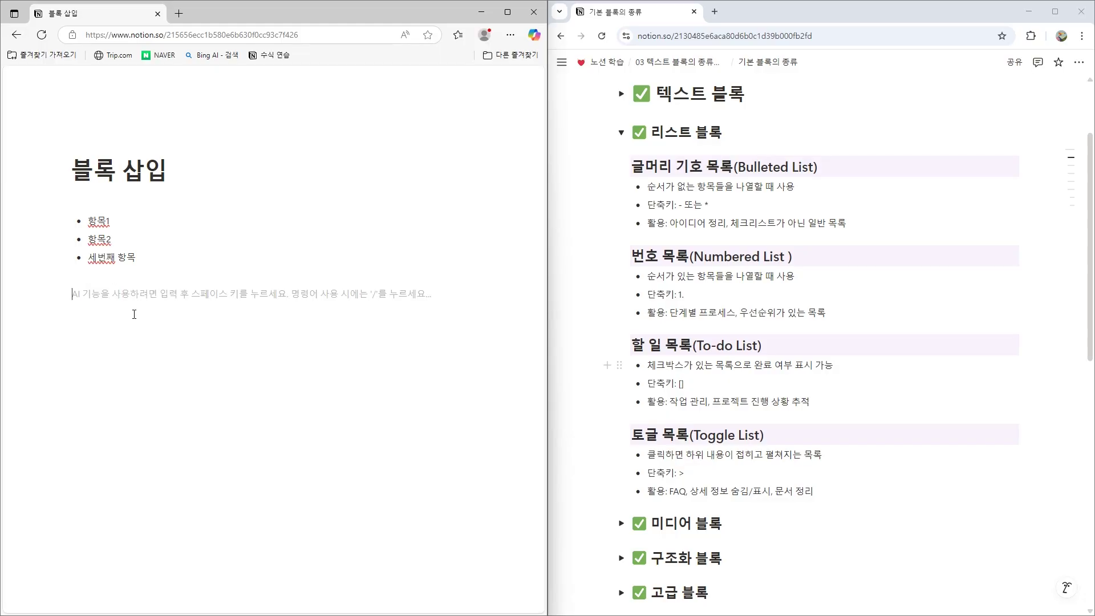
type("1. ")
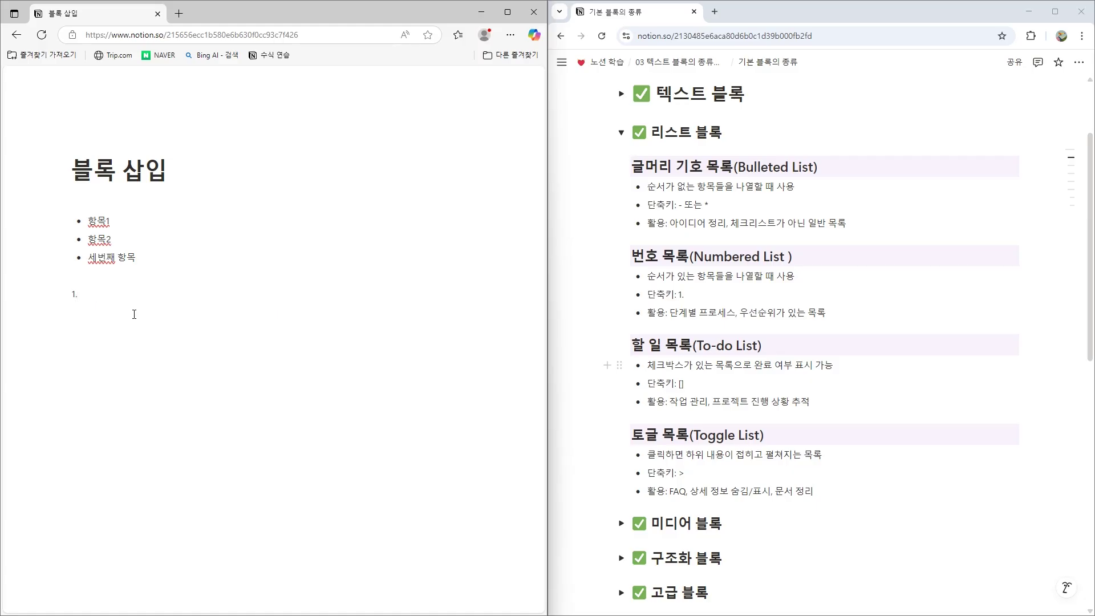
type("순서 있는 목록")
key("Return")
type("두번째 레")
key("BackSpace")
type("리스트")
key("Return")
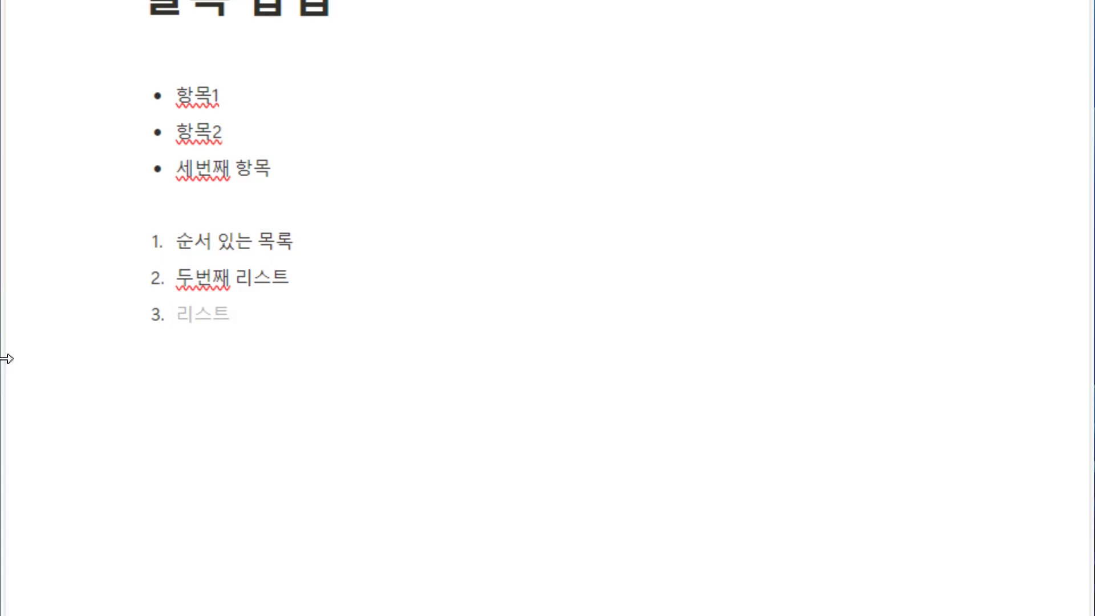
key("Return")
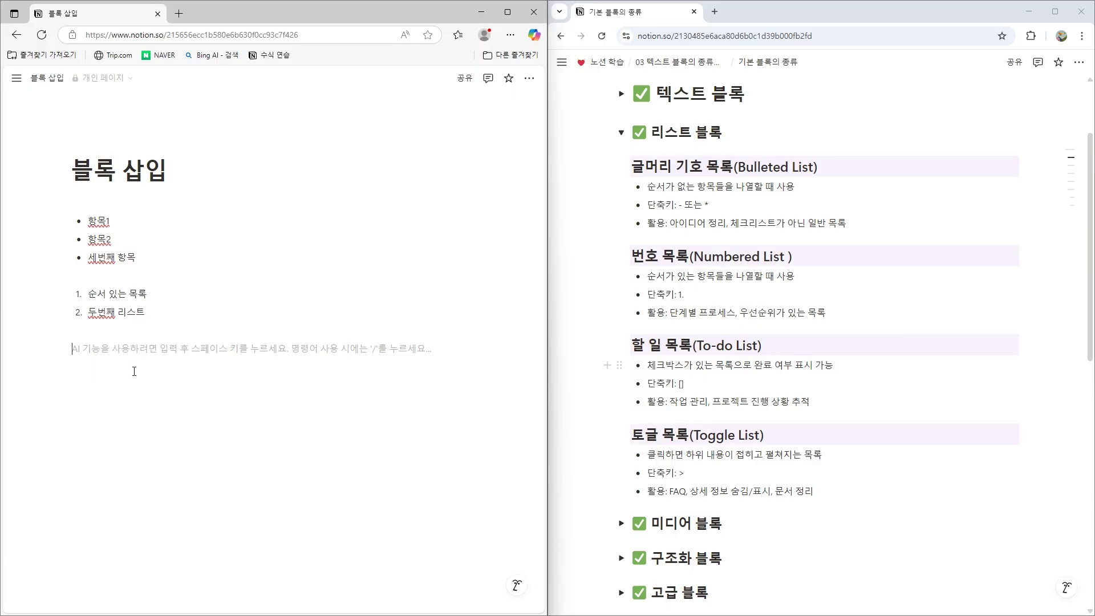
Insert a to-do list (할 일 목록) below the numbered list with the items 운동하기, 프로젝트확인 and 내일 일정확인
type("/")
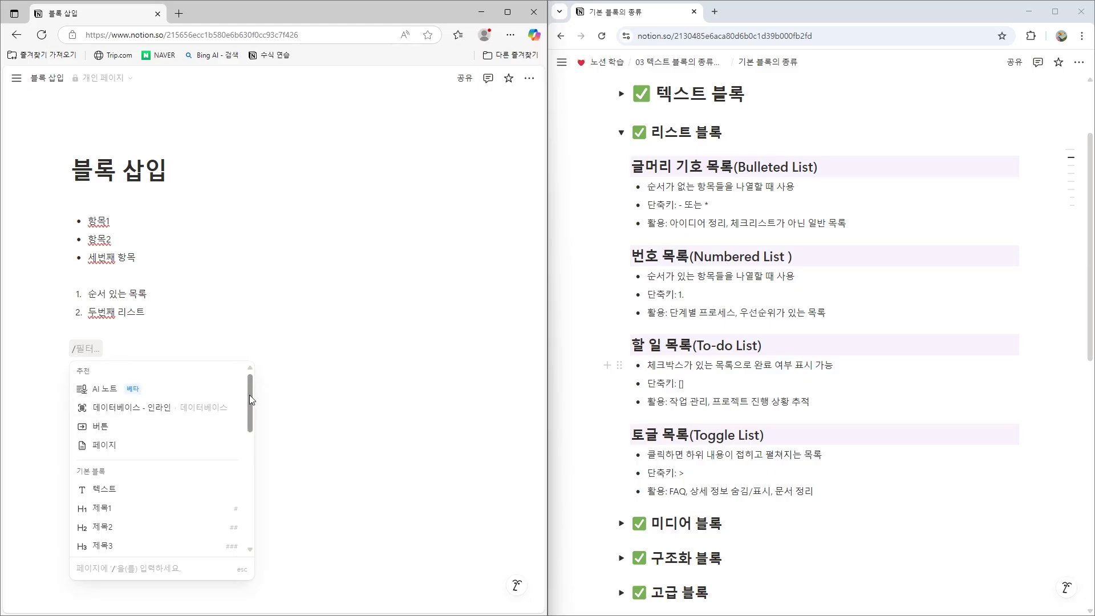
left_click_drag(249, 395, 250, 456)
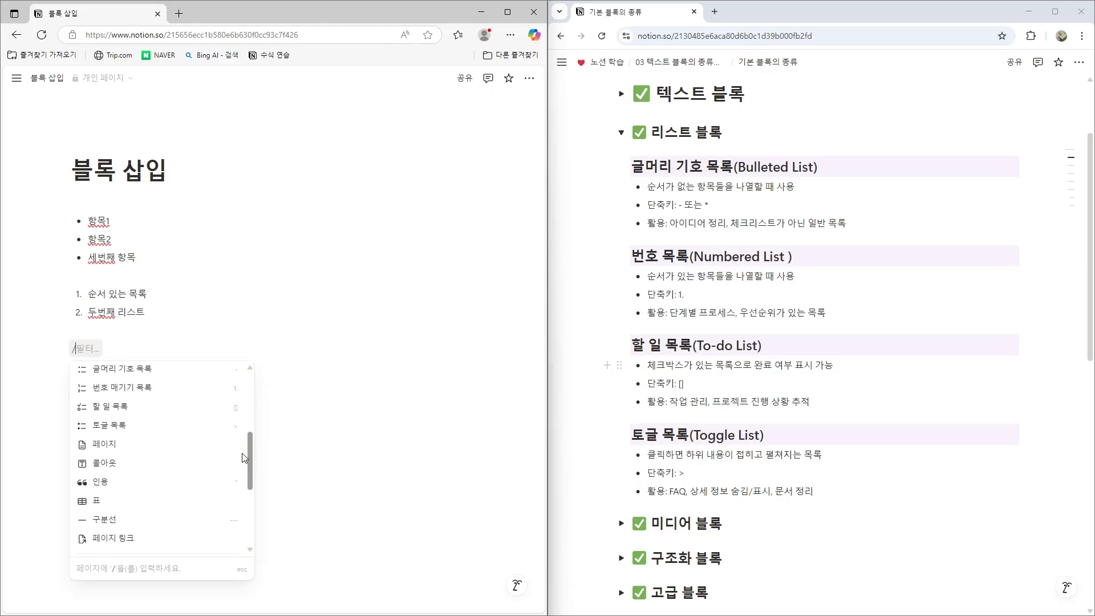
left_click(122, 417)
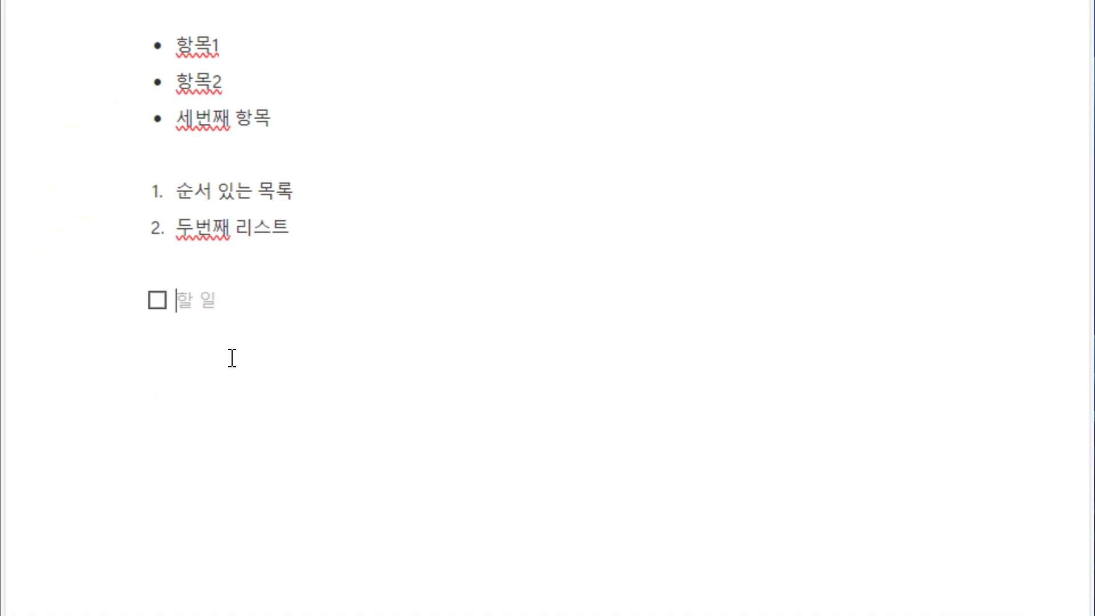
type("운동하기")
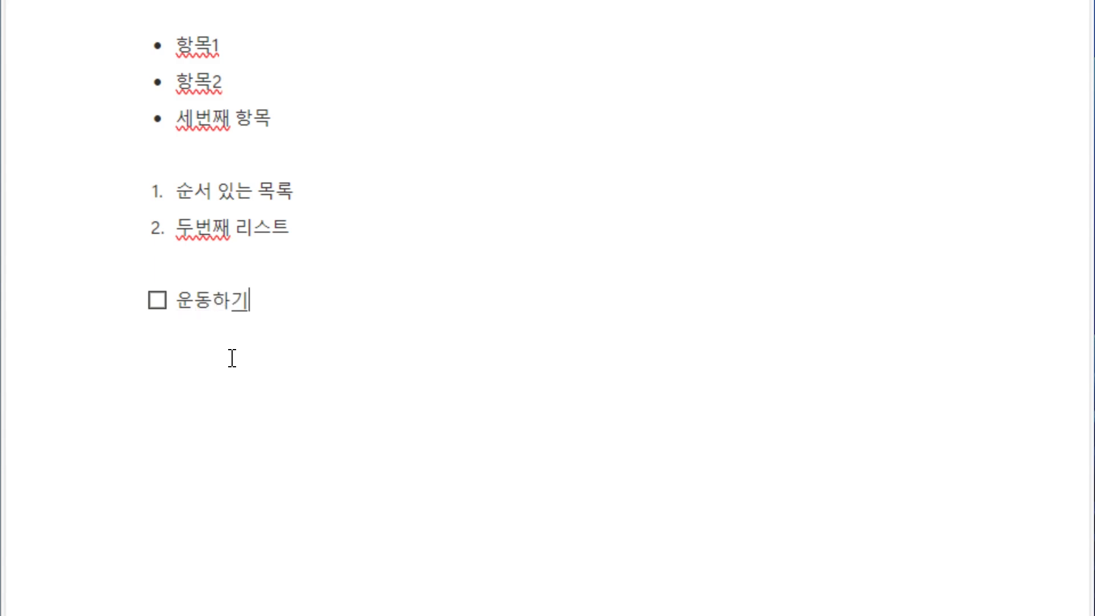
key("Return")
type("프로젝트확인")
key("Return")
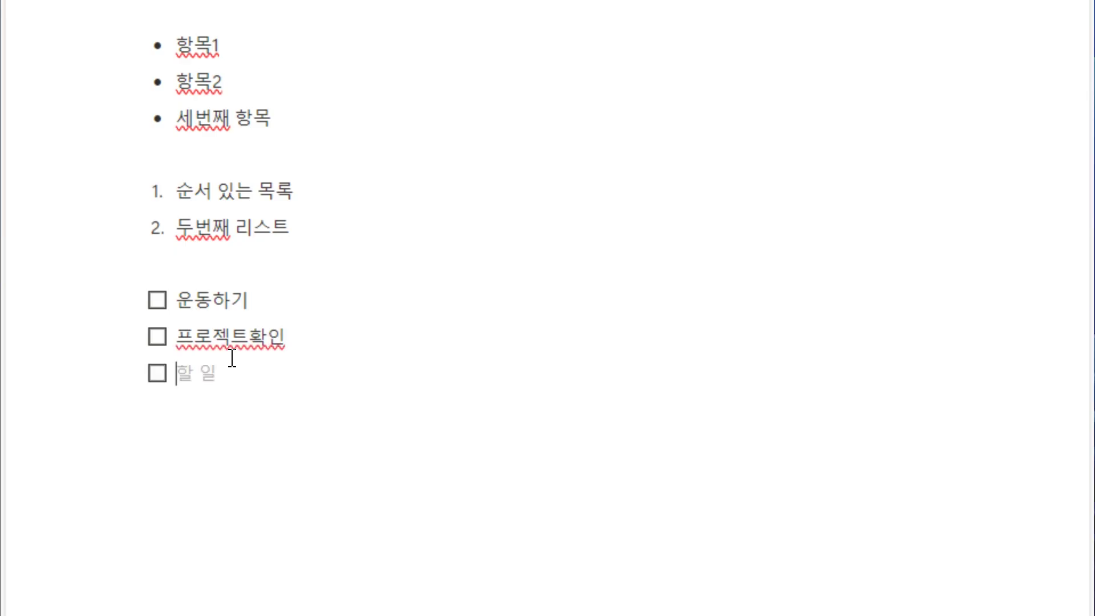
type("냉일 일정회")
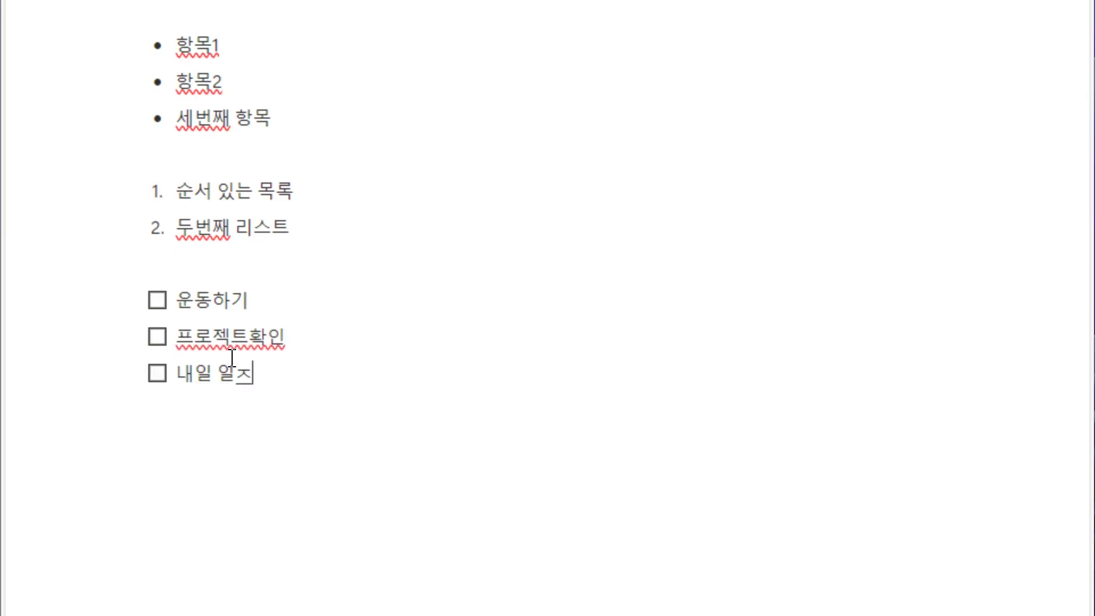
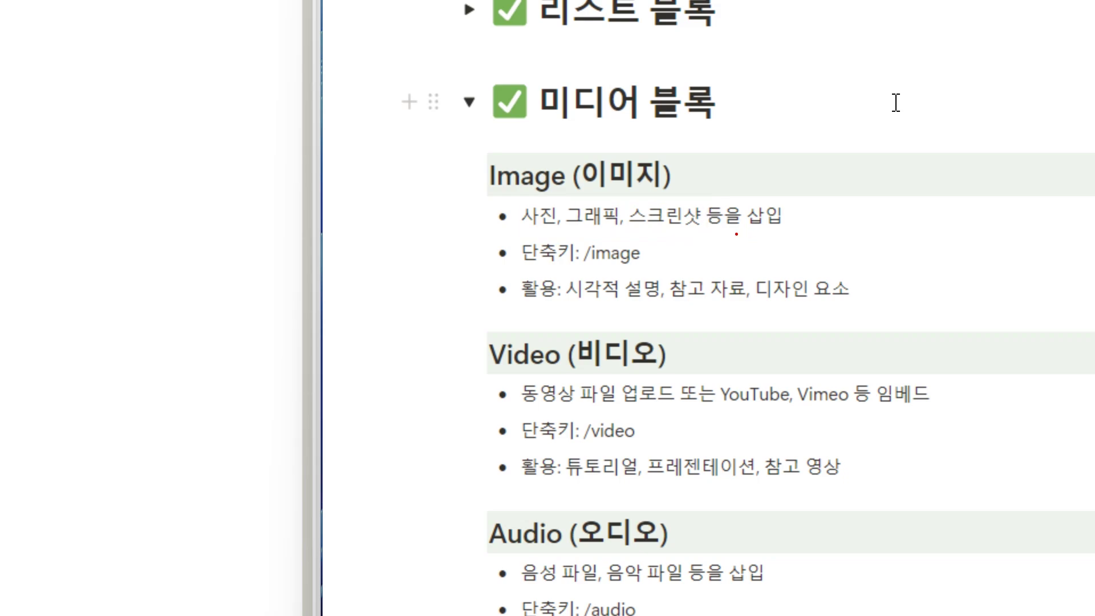
Review the descriptions and uses of the Image, Video, Audio and File blocks in the reference page's 미디어 블록 section, underlining the key phrases
left_click_drag(631, 228, 767, 233)
left_click_drag(569, 304, 842, 305)
left_click_drag(515, 407, 675, 408)
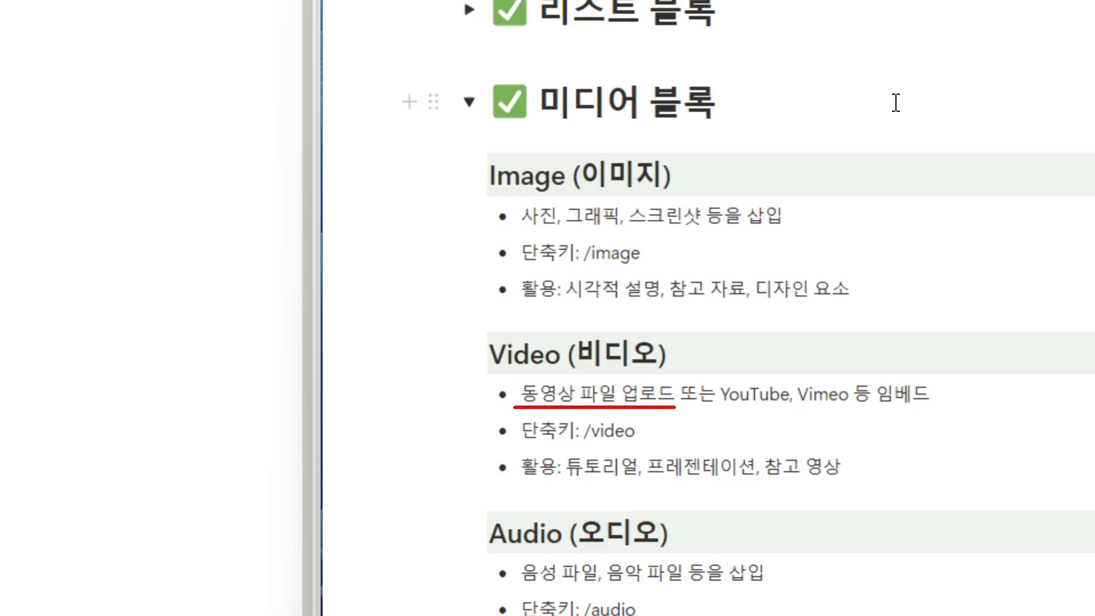
left_click_drag(718, 406, 937, 406)
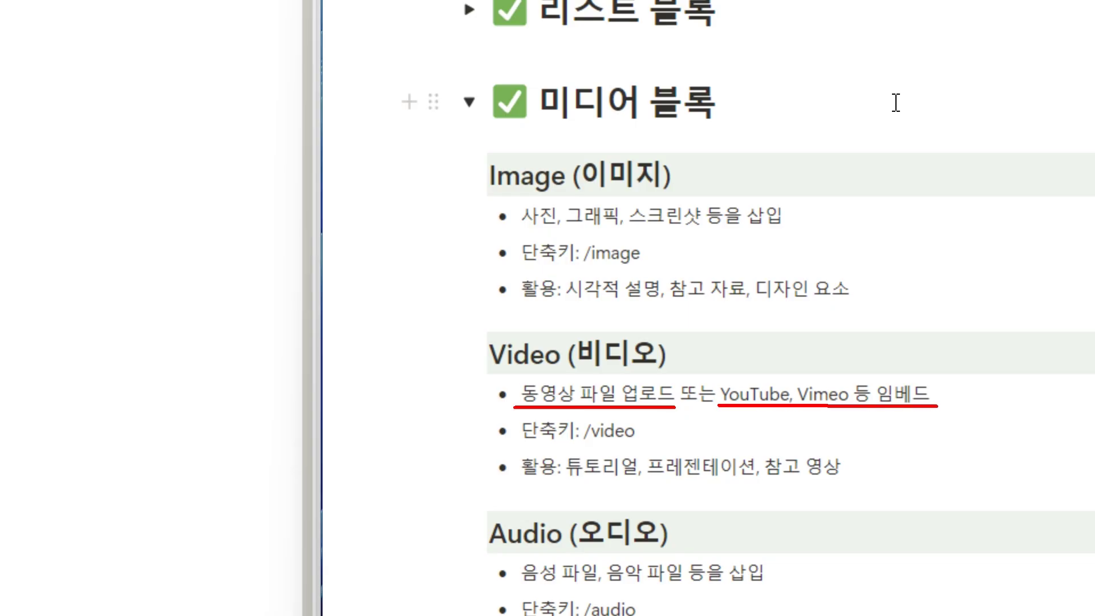
scroll(895, 103, "down", 8)
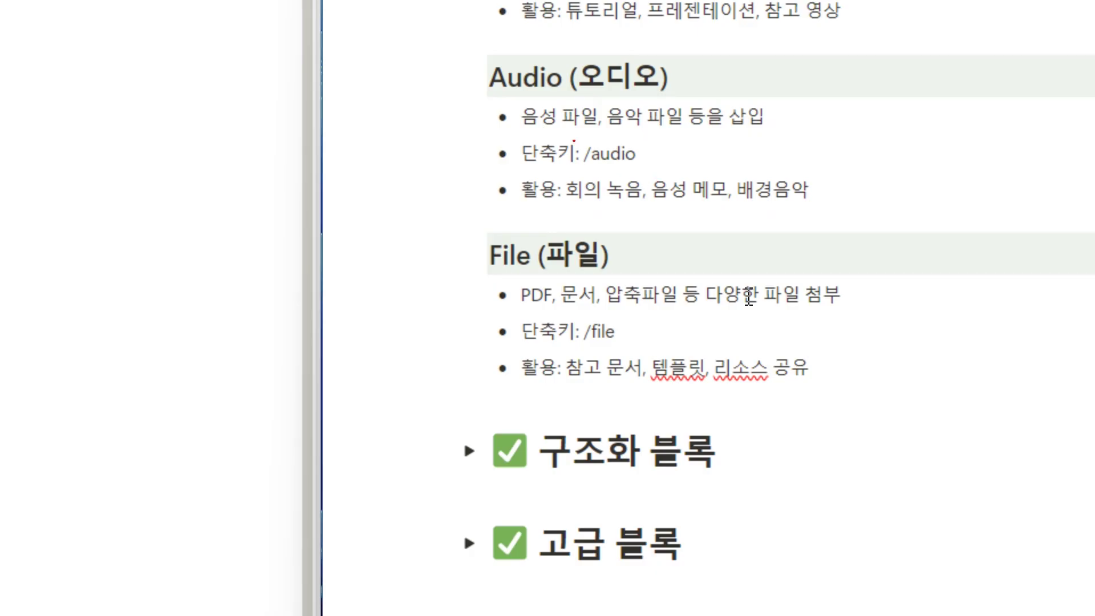
left_click_drag(523, 129, 686, 130)
left_click_drag(563, 209, 811, 209)
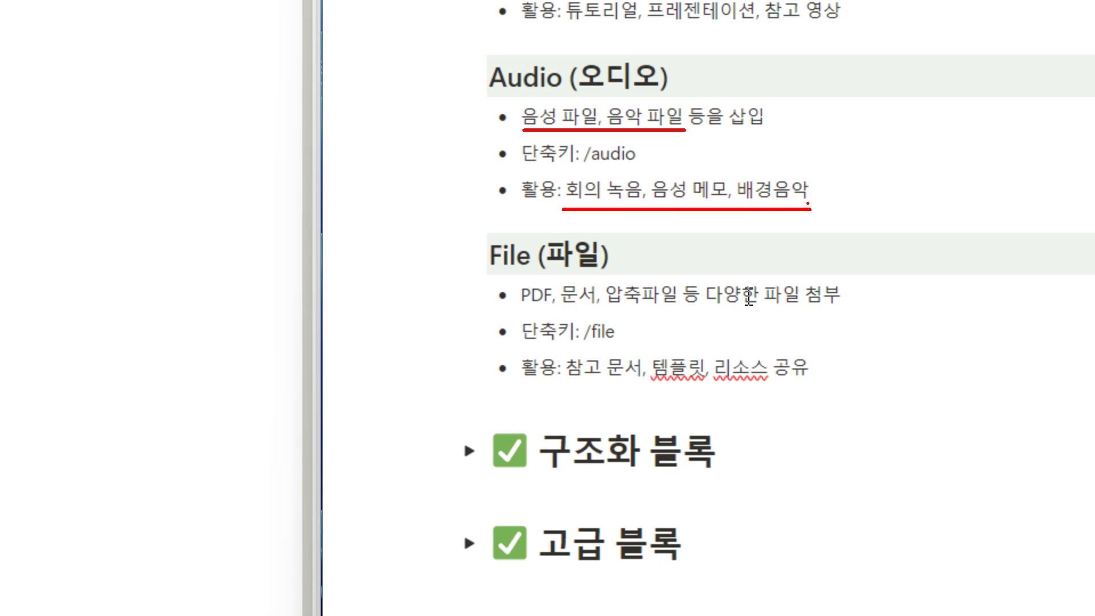
key("e")
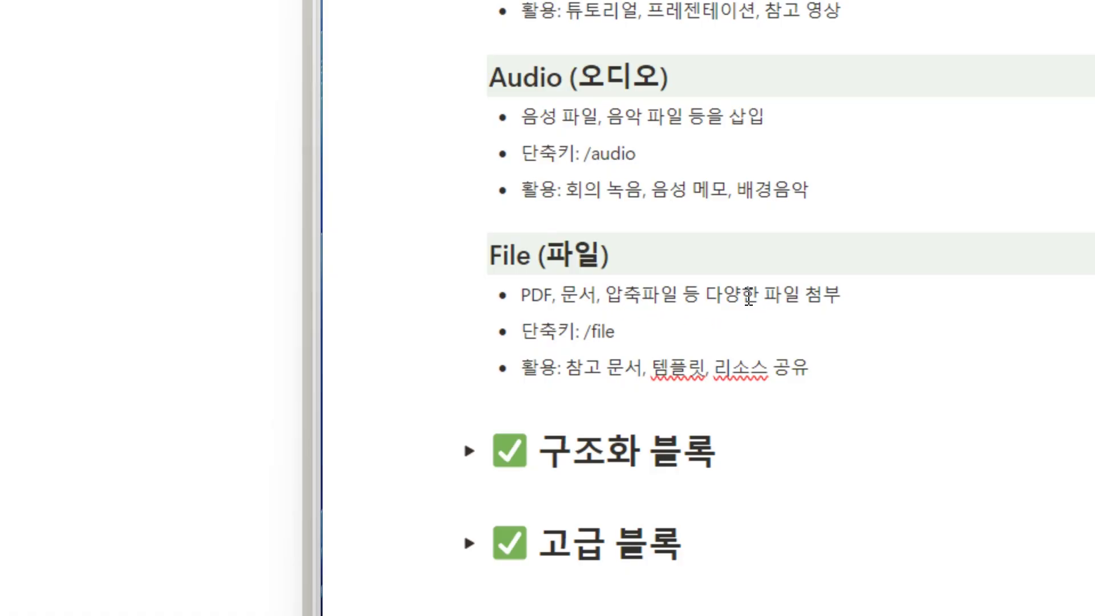
left_click_drag(516, 312, 831, 310)
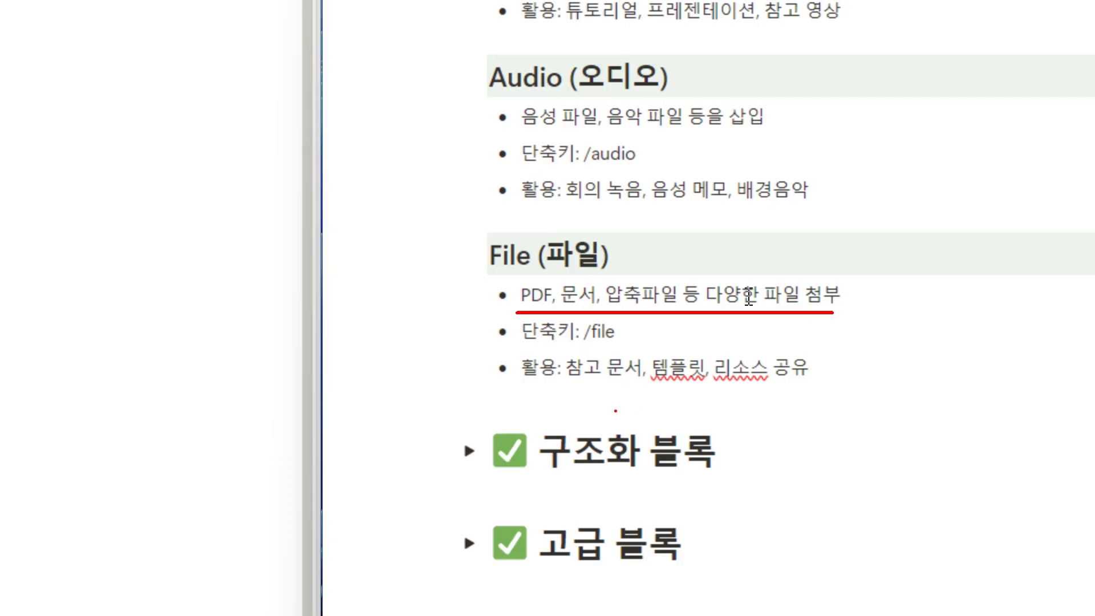
left_click_drag(567, 384, 821, 383)
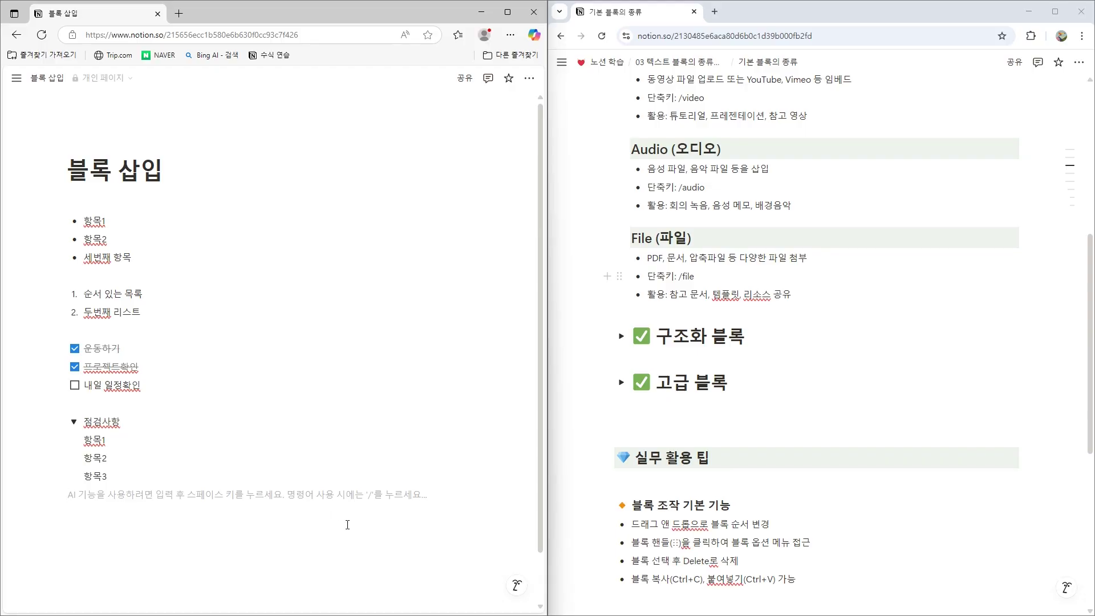
Delete all the bulleted, numbered, to-do and toggle list blocks from the 블록 삽입 page and return to the empty body
left_click_drag(370, 521, 38, 217)
key("Delete")
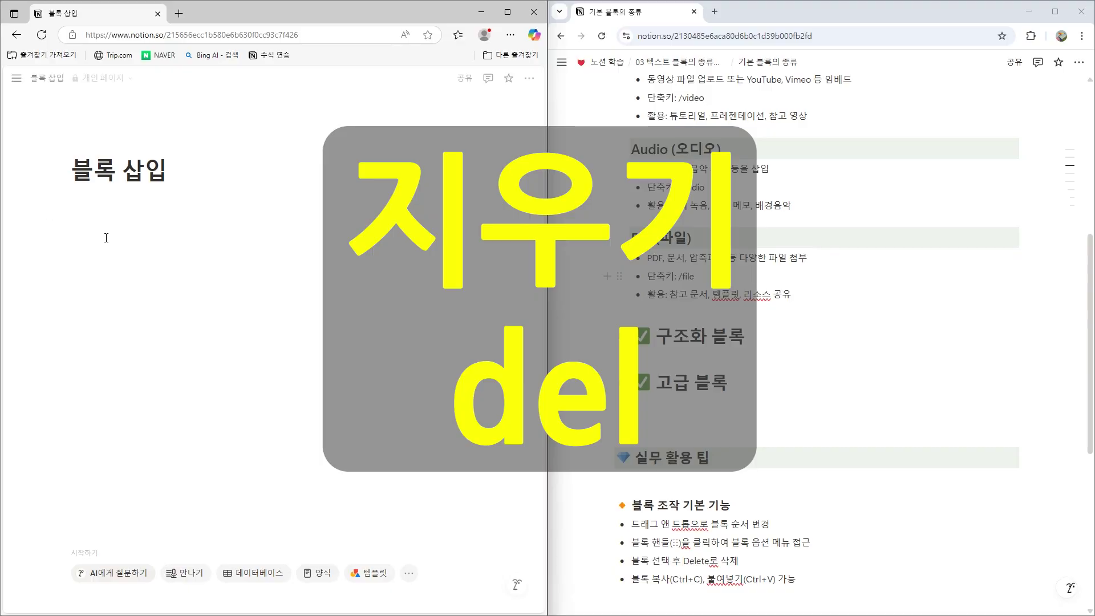
left_click(123, 236)
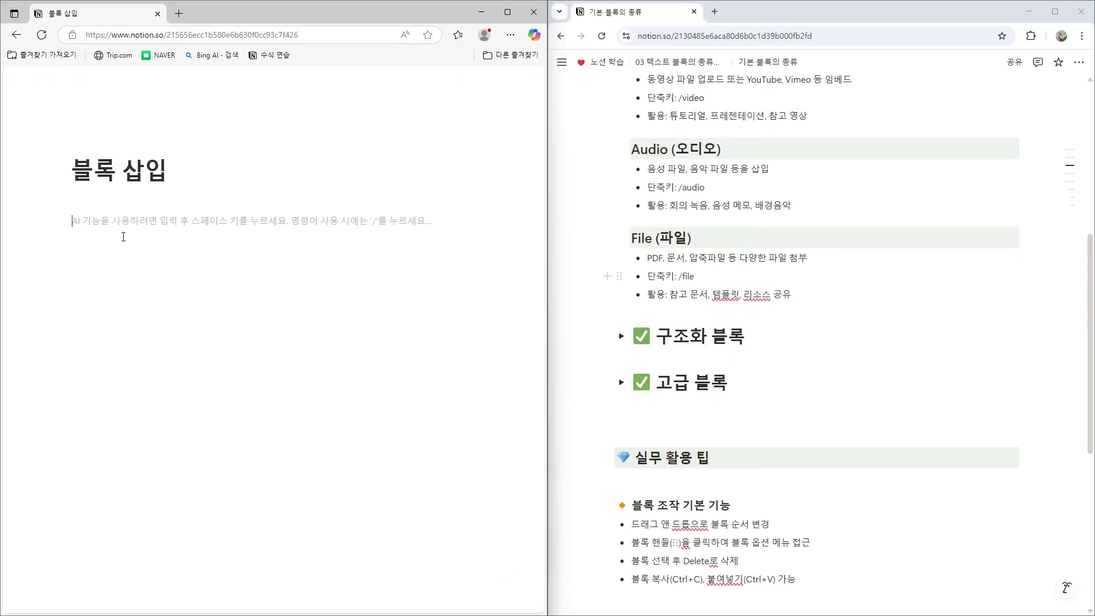
Insert an image block in the empty body of the 블록 삽입 page and upload 공원.png into it
type("/")
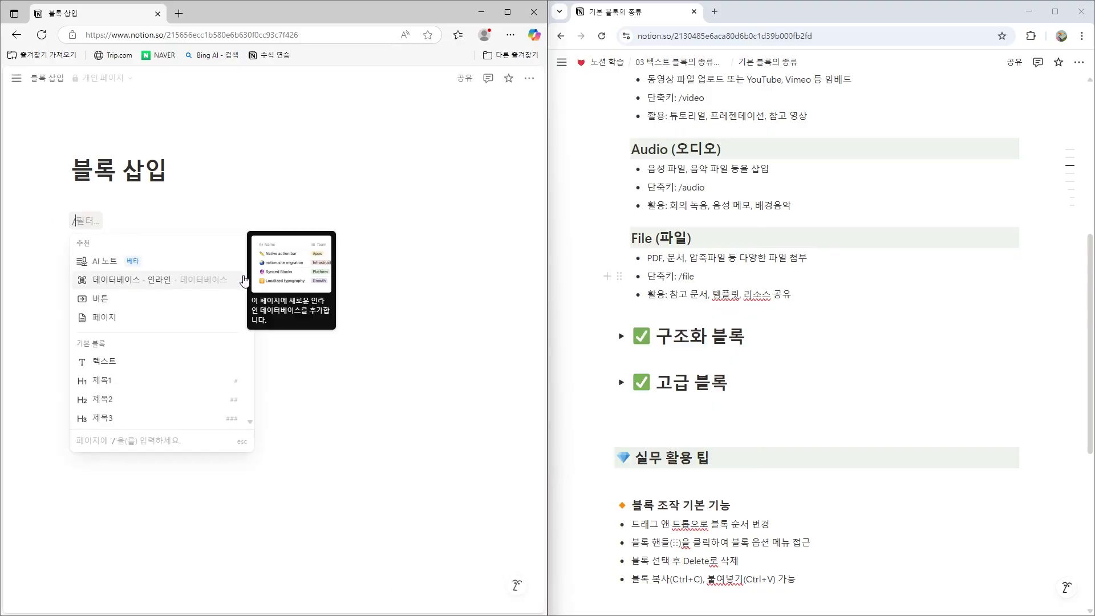
left_click_drag(250, 278, 249, 335)
scroll(248, 337, "down", 3)
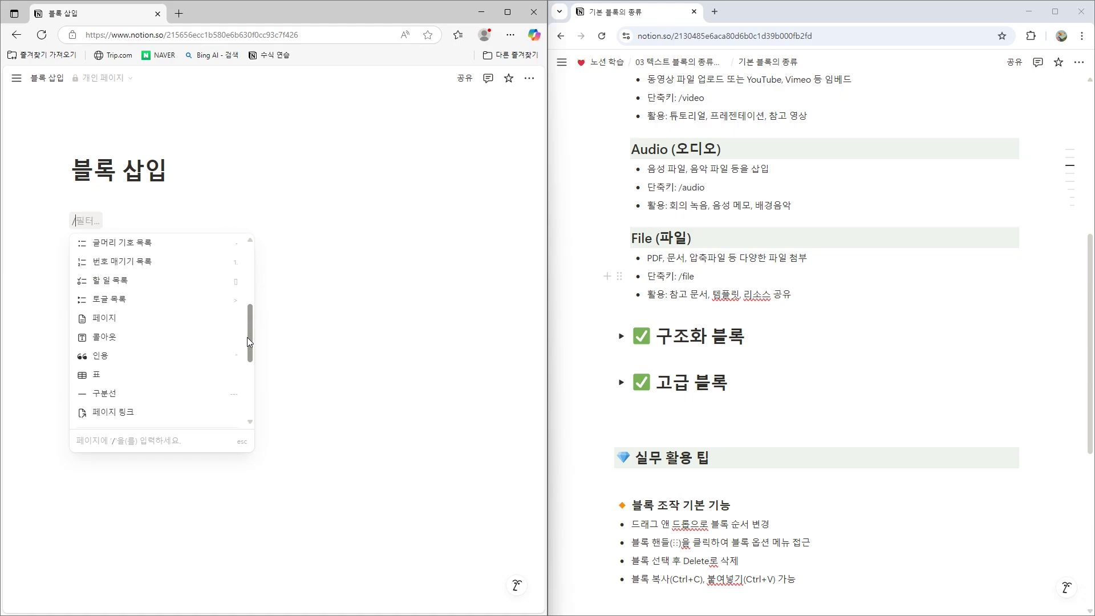
scroll(245, 376, "down", 2)
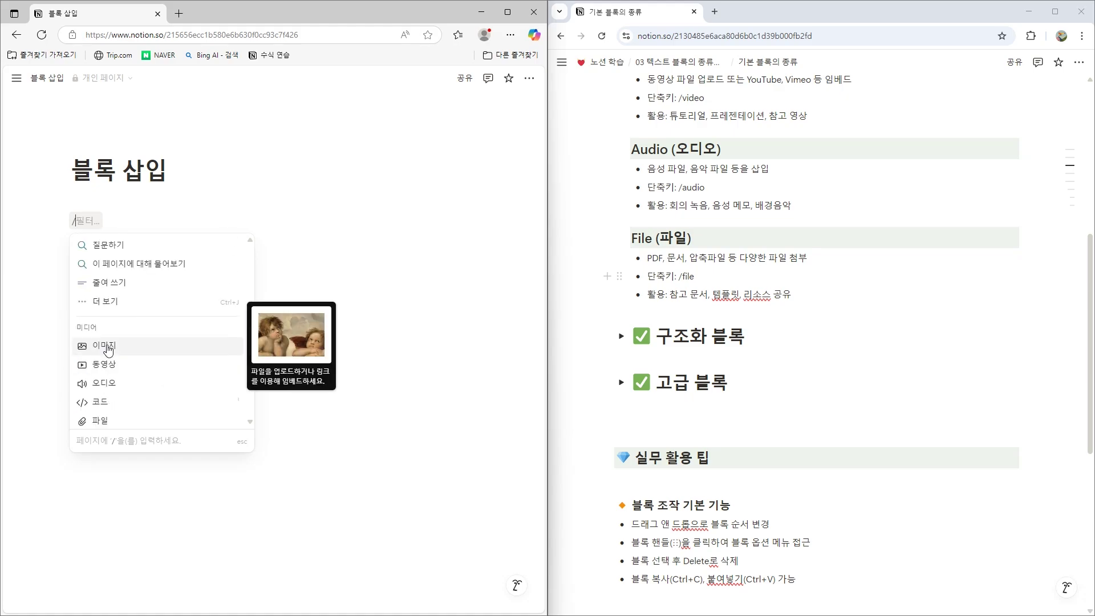
left_click(109, 349)
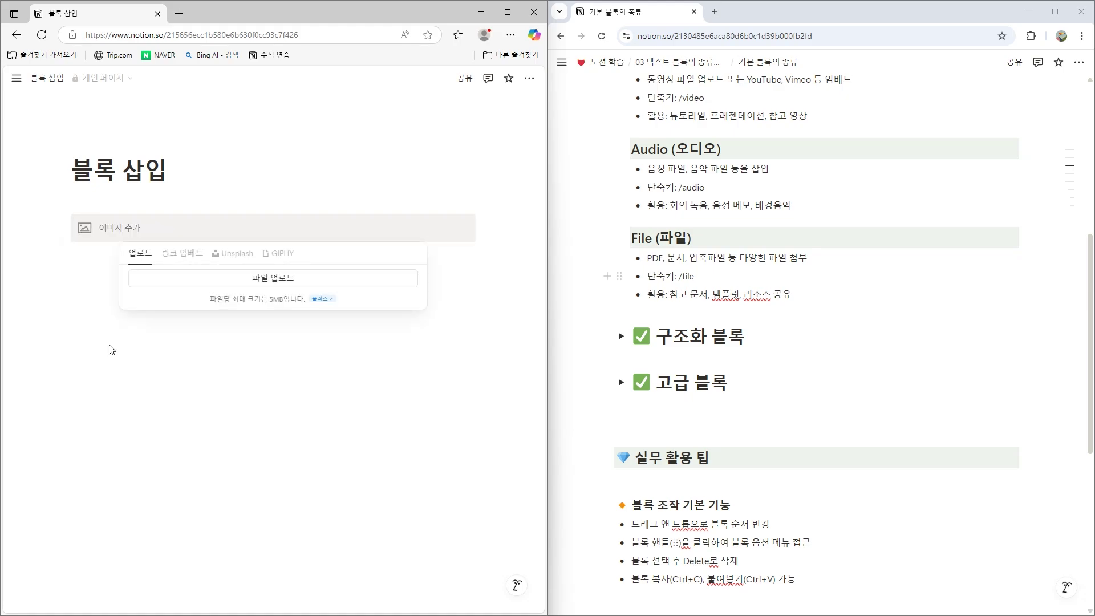
left_click(274, 282)
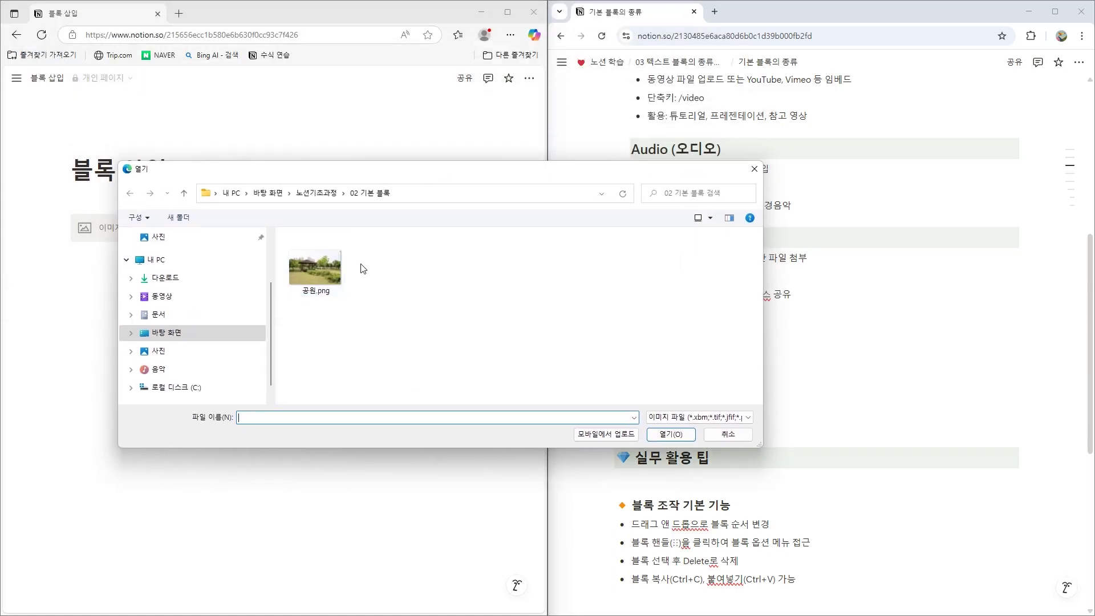
left_click(319, 268)
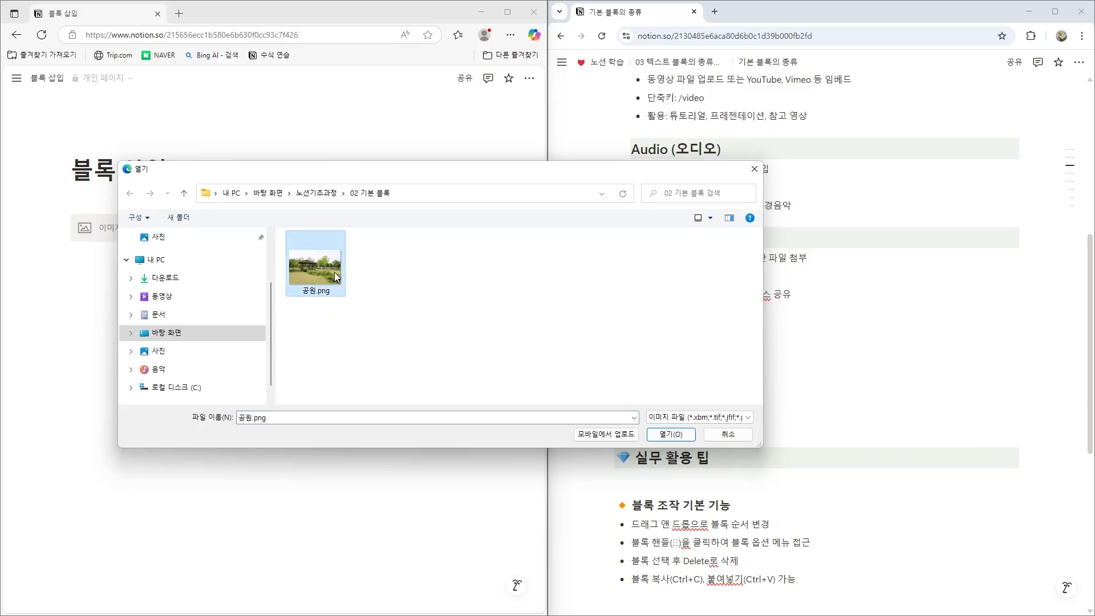
left_click(668, 434)
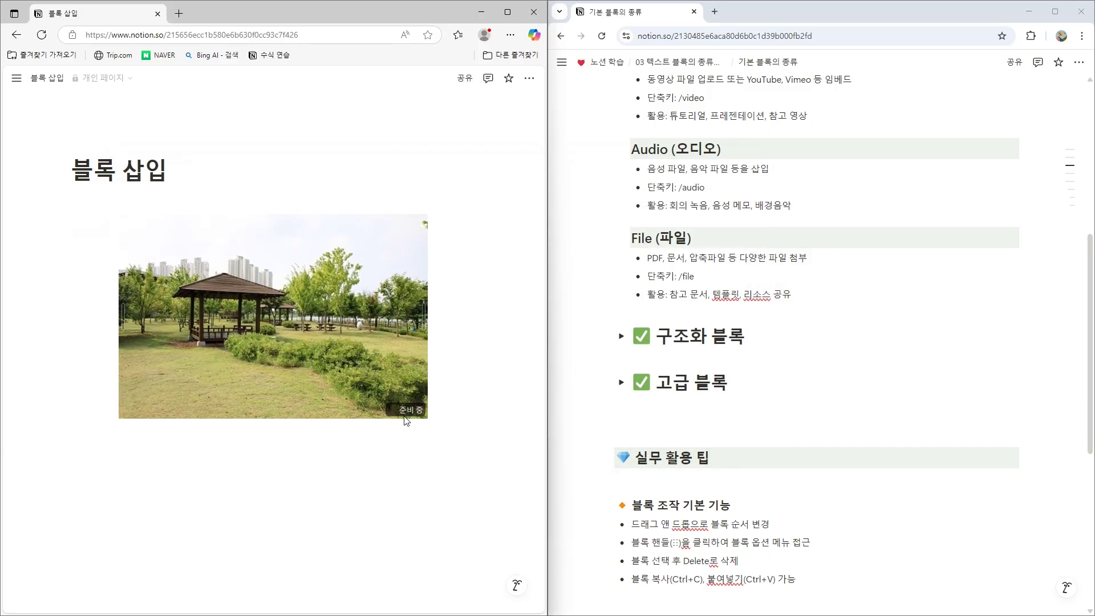
Leave a blank line below the park photo and insert a second image block with the Hollywood sign photo from Unsplash
left_click(319, 451)
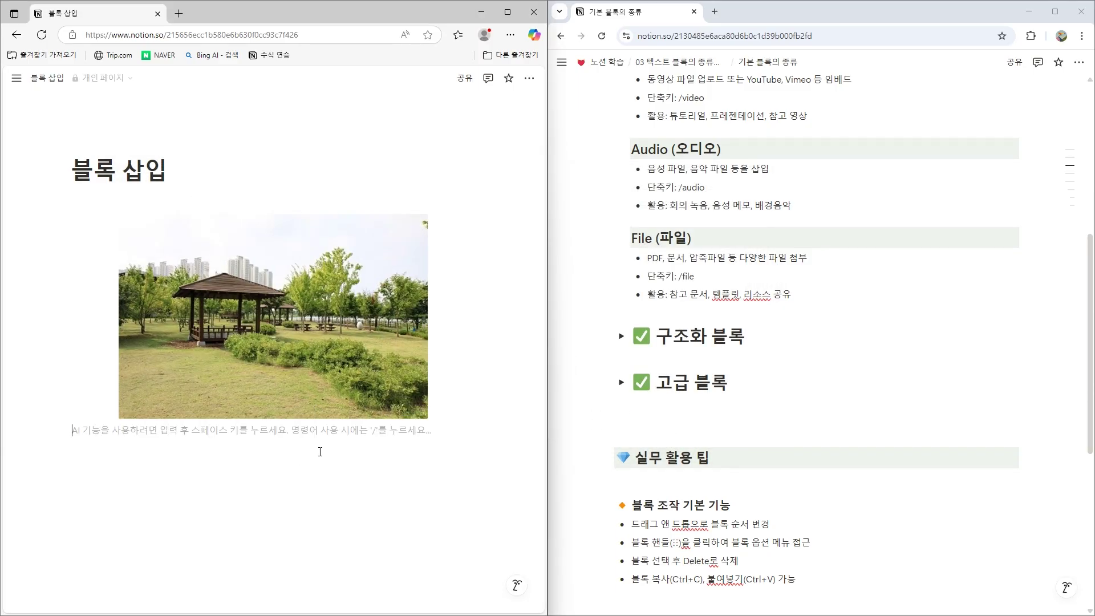
key("Return")
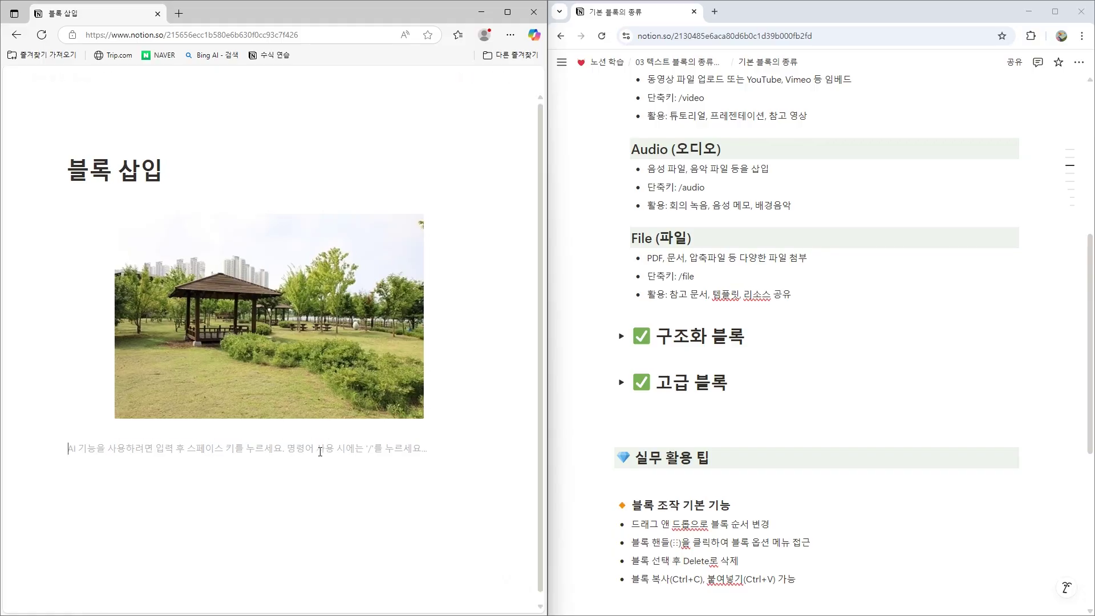
type("/")
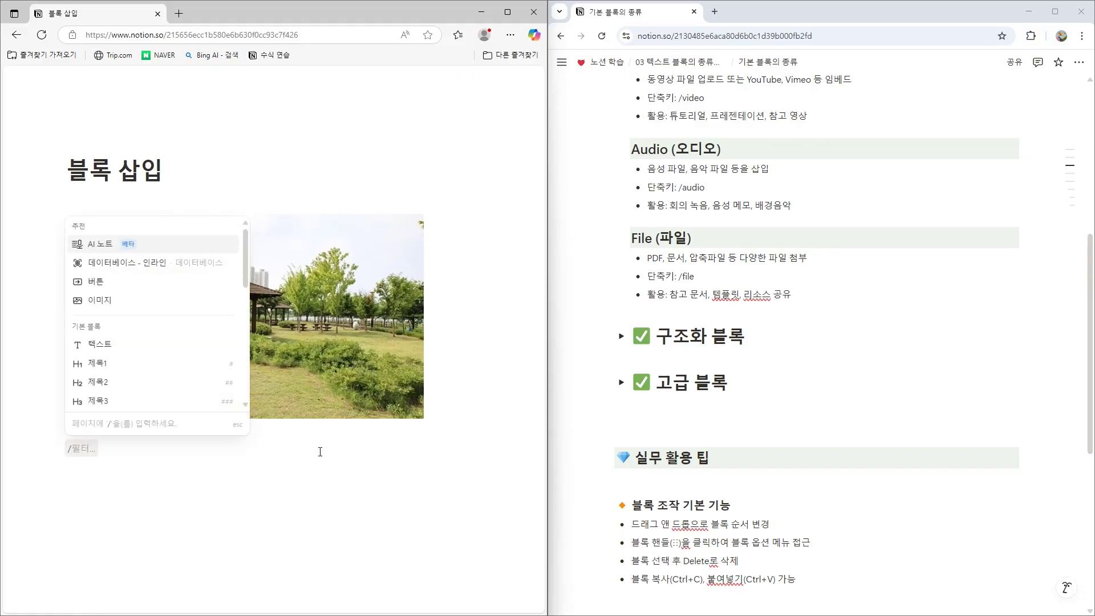
left_click(122, 302)
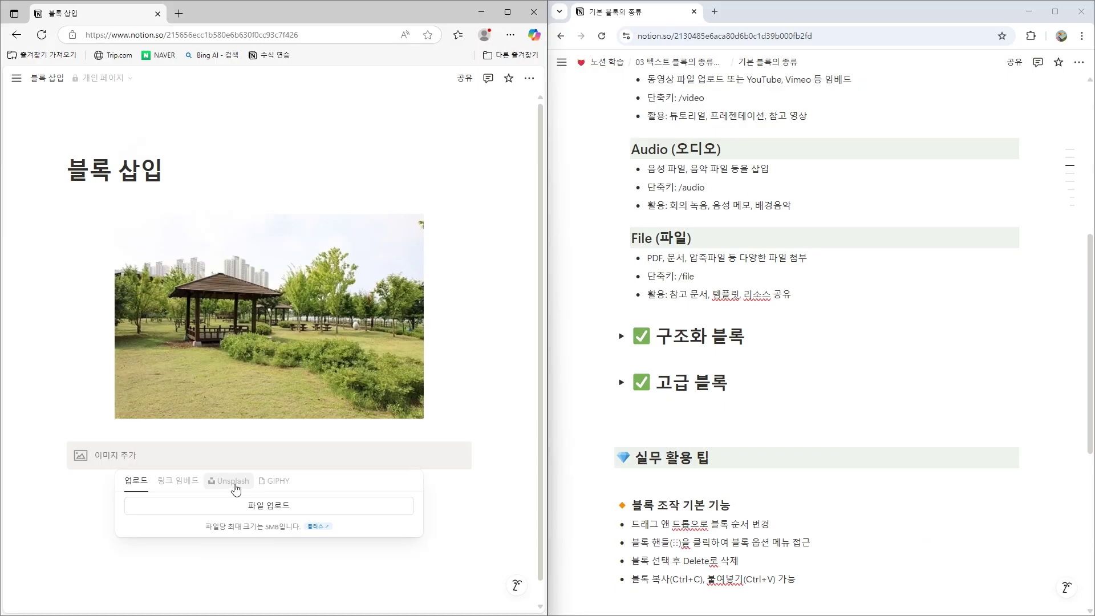
left_click(351, 351)
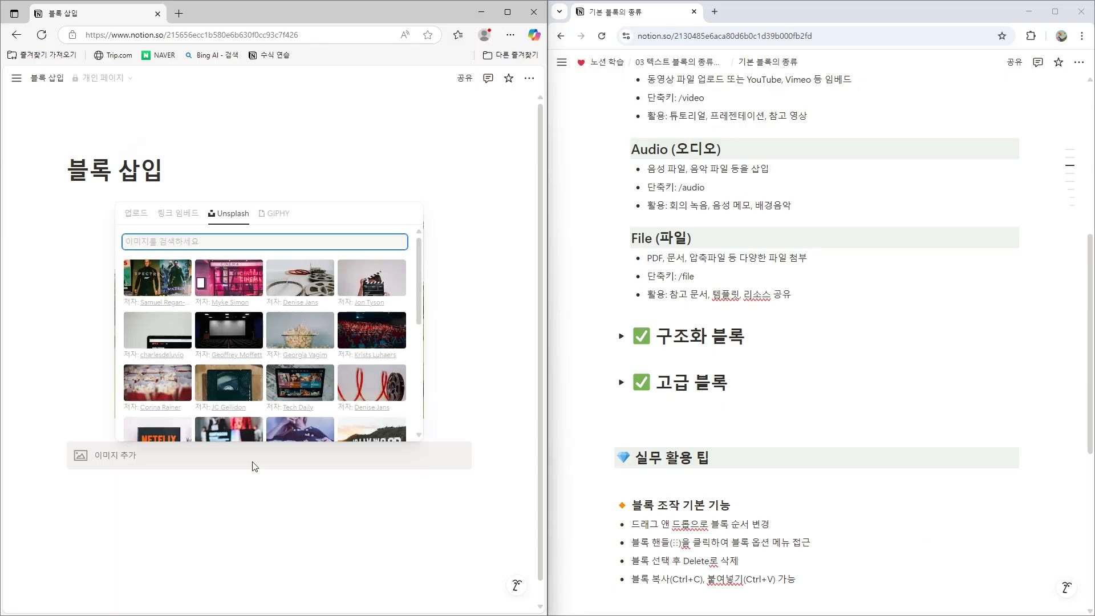
left_click_drag(420, 259, 418, 318)
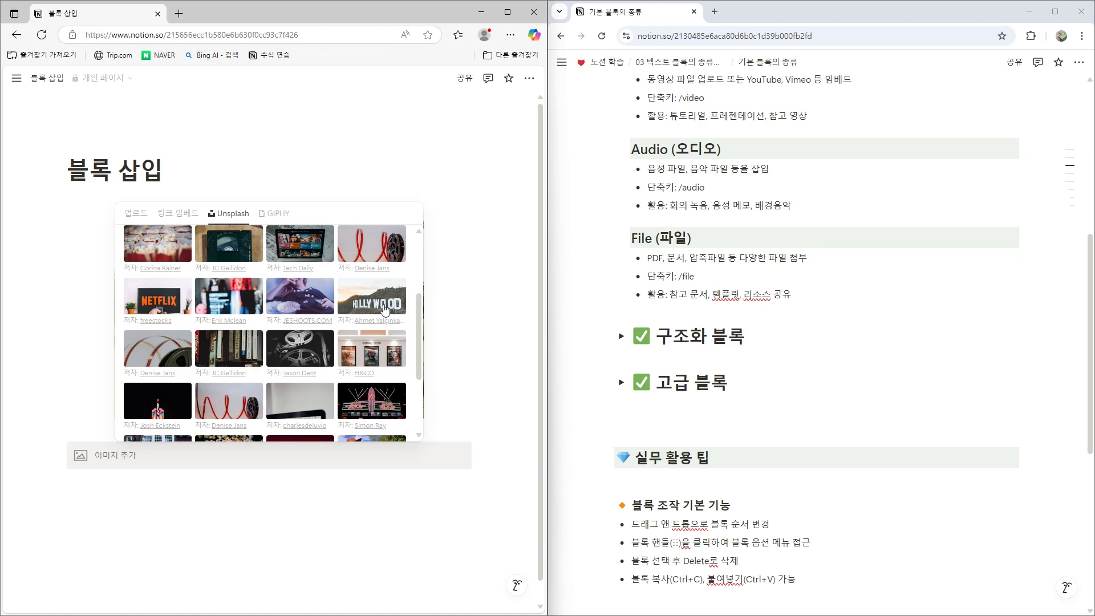
left_click(392, 311)
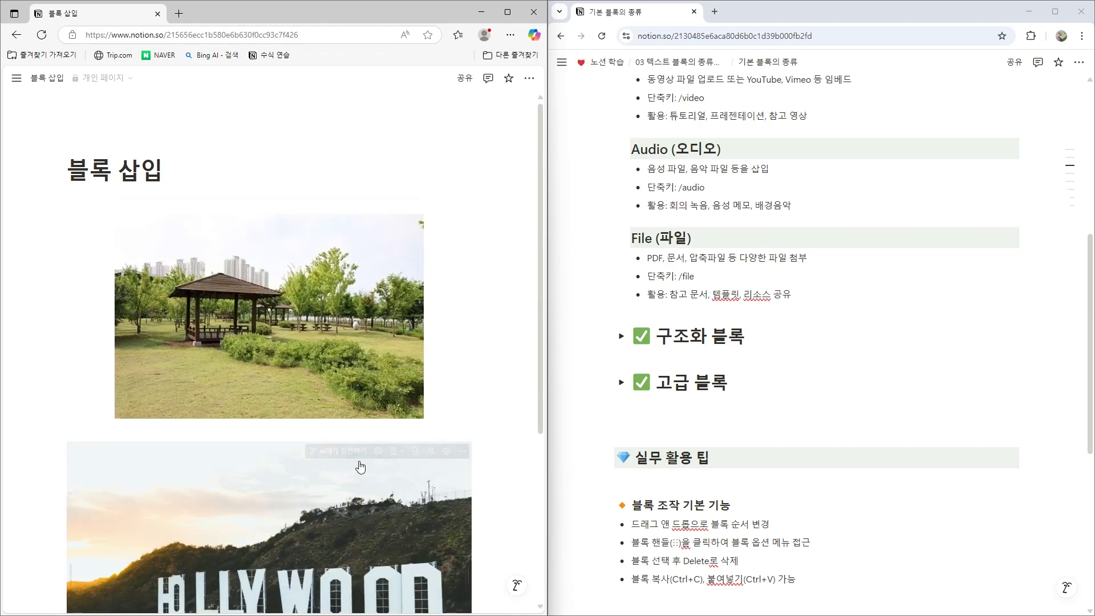
left_click_drag(538, 288, 519, 355)
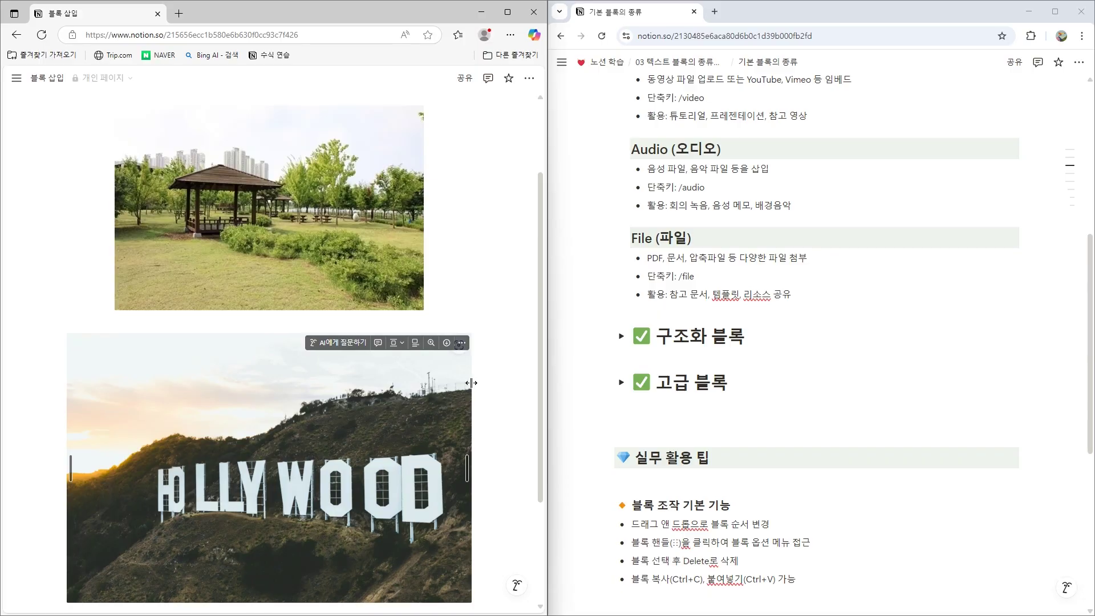
Delete both image blocks and the blank line between them from the 블록 삽입 page
scroll(512, 251, "up", 2)
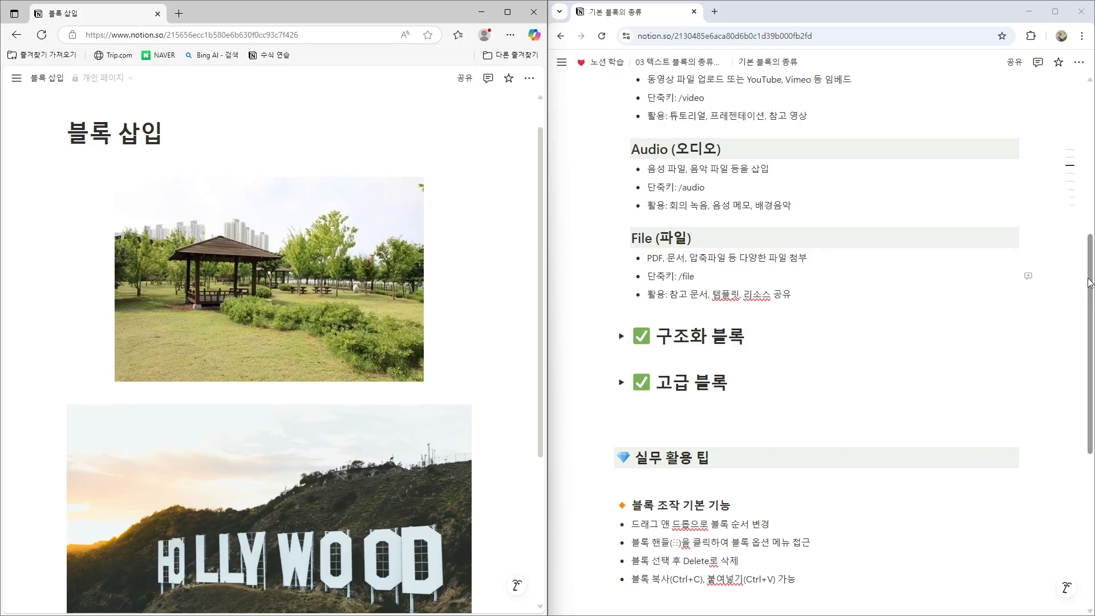
left_click_drag(1089, 282, 1089, 233)
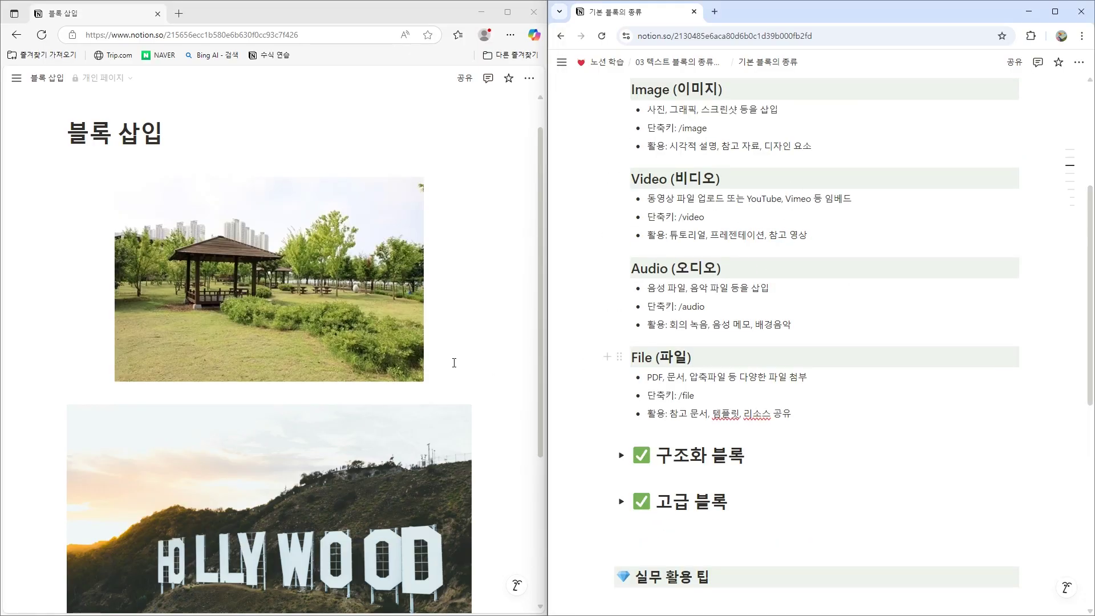
left_click_drag(508, 500, 333, 280)
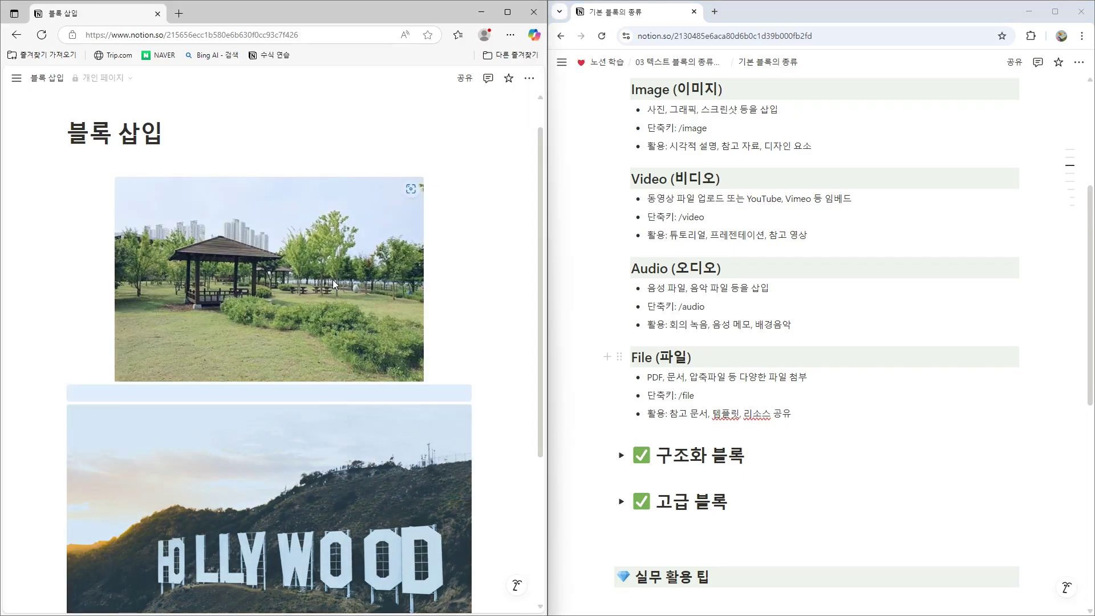
key("Delete")
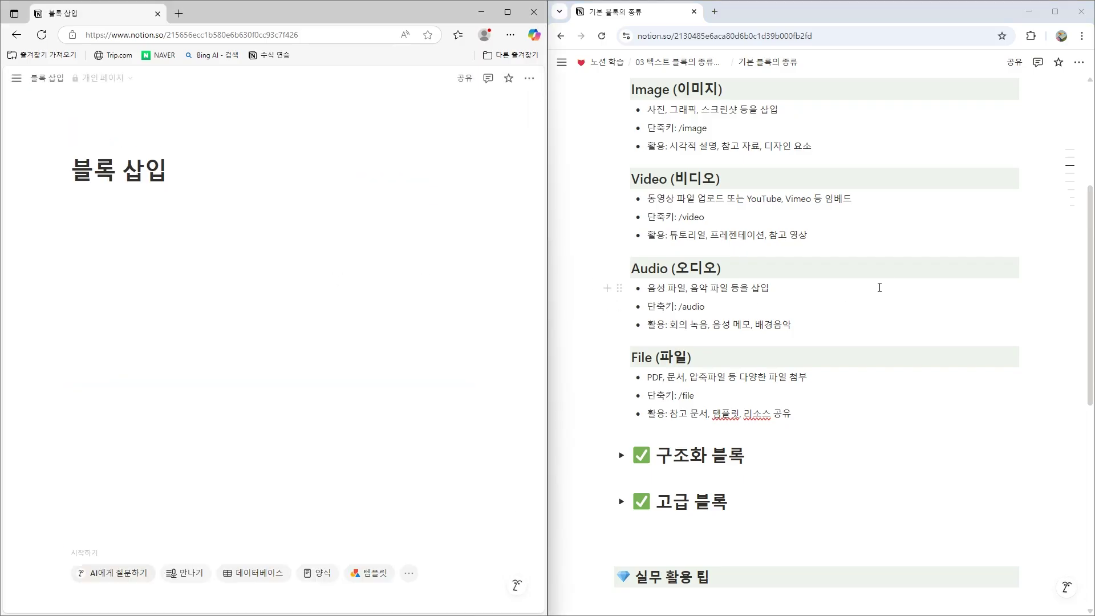
Collapse the reference page's 미디어 블록 section, expand 구조화 블록 and review its Page, Divider, Column and Callout descriptions
scroll(624, 110, "up", 1)
left_click(622, 110)
scroll(830, 169, "up", 3)
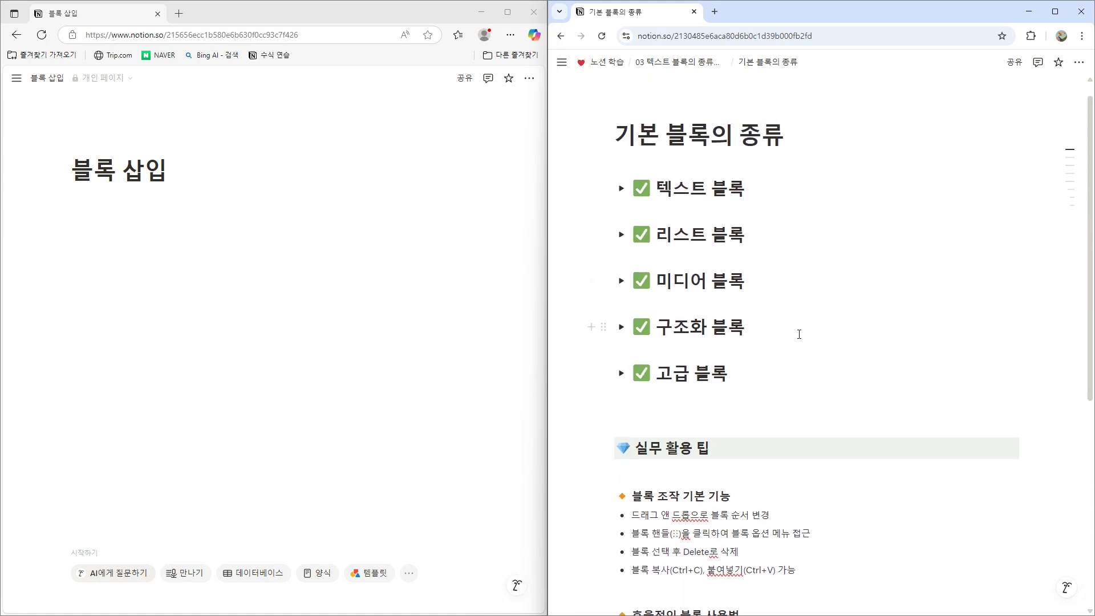
left_click(621, 326)
scroll(935, 277, "down", 3)
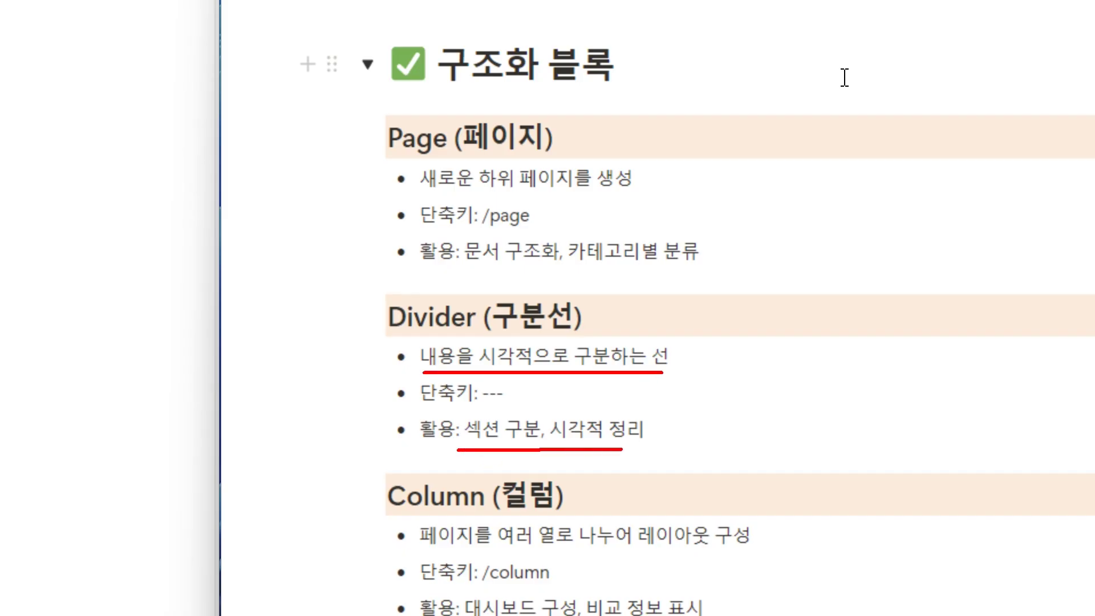
scroll(648, 295, "down", 4)
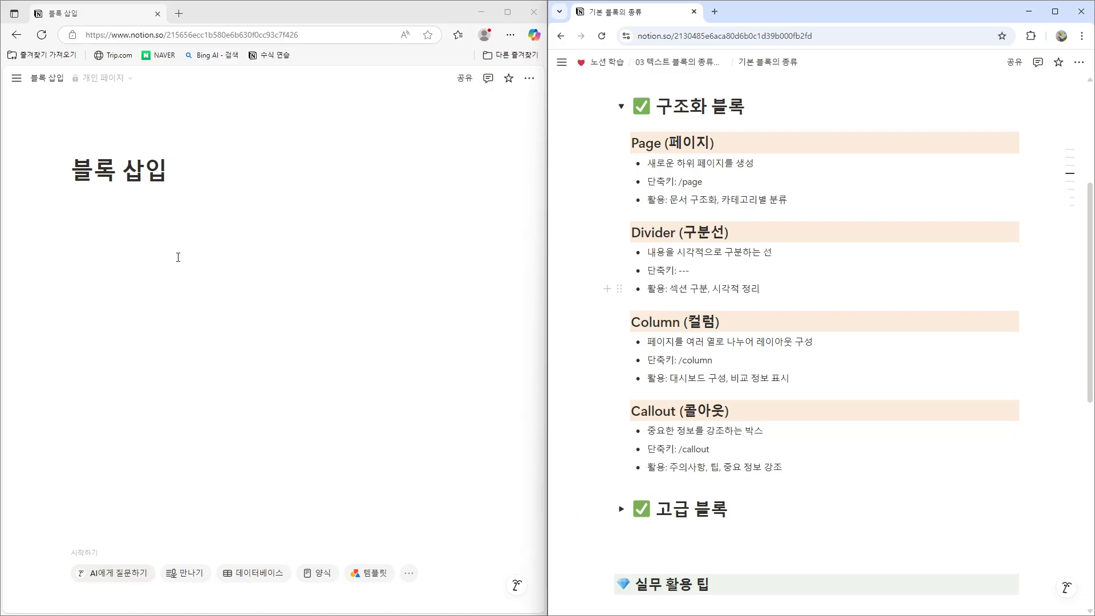
Insert a page block in the body of the 블록 삽입 page and title the new subpage 하위 페이지
left_click(138, 237)
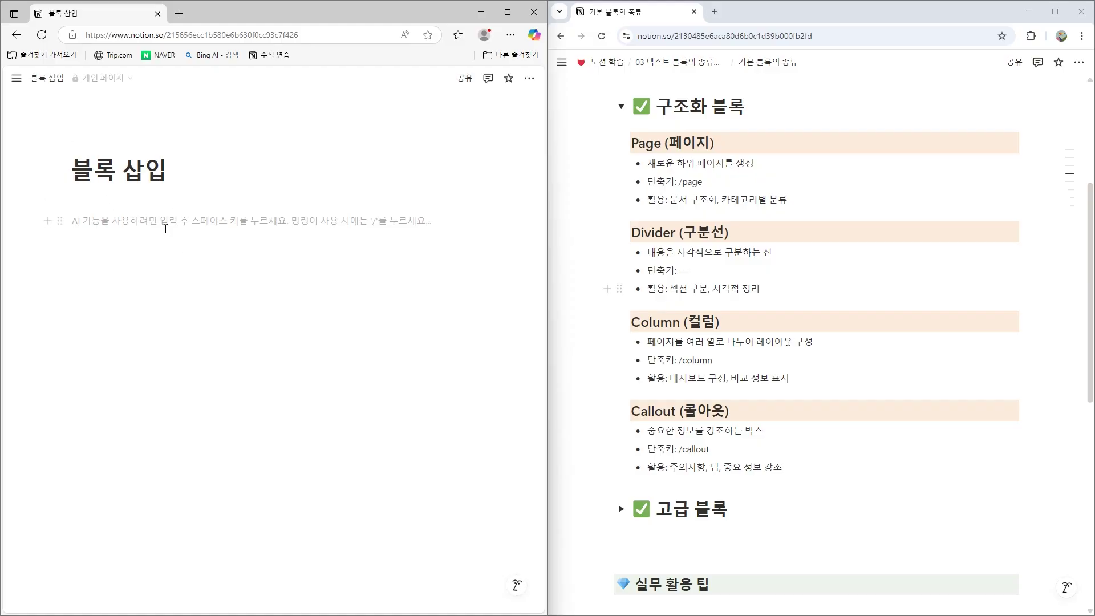
type("/")
scroll(244, 297, "down", 3)
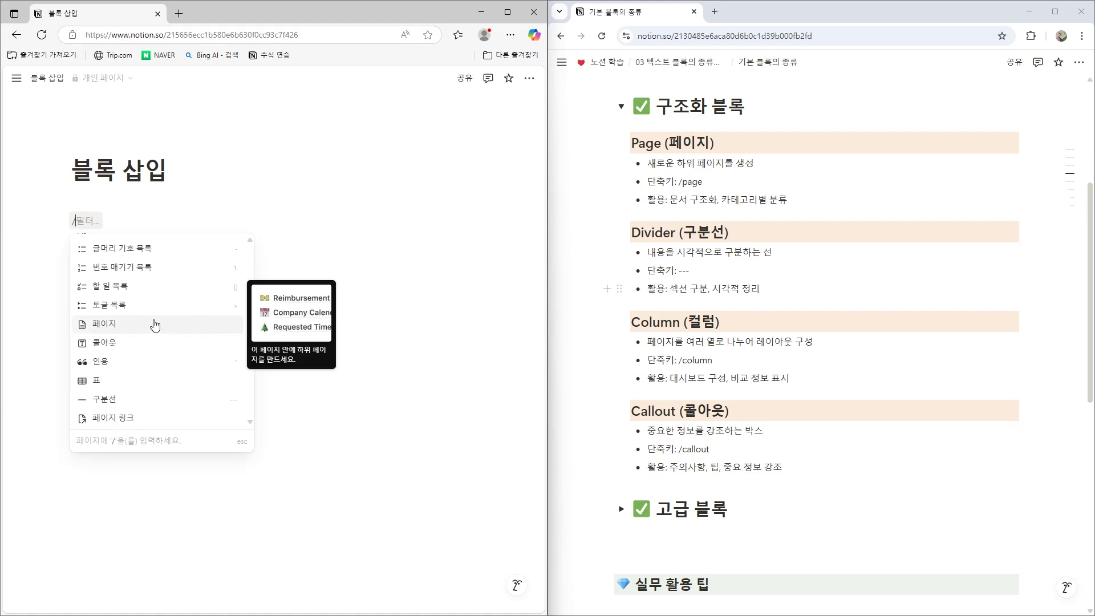
left_click(154, 321)
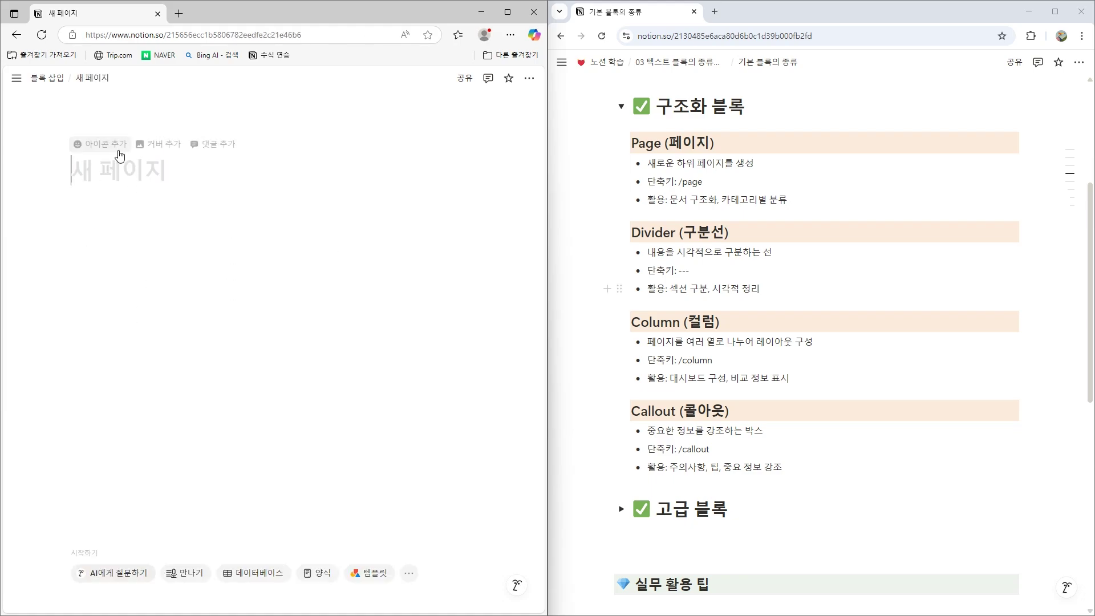
type("하위 페이지")
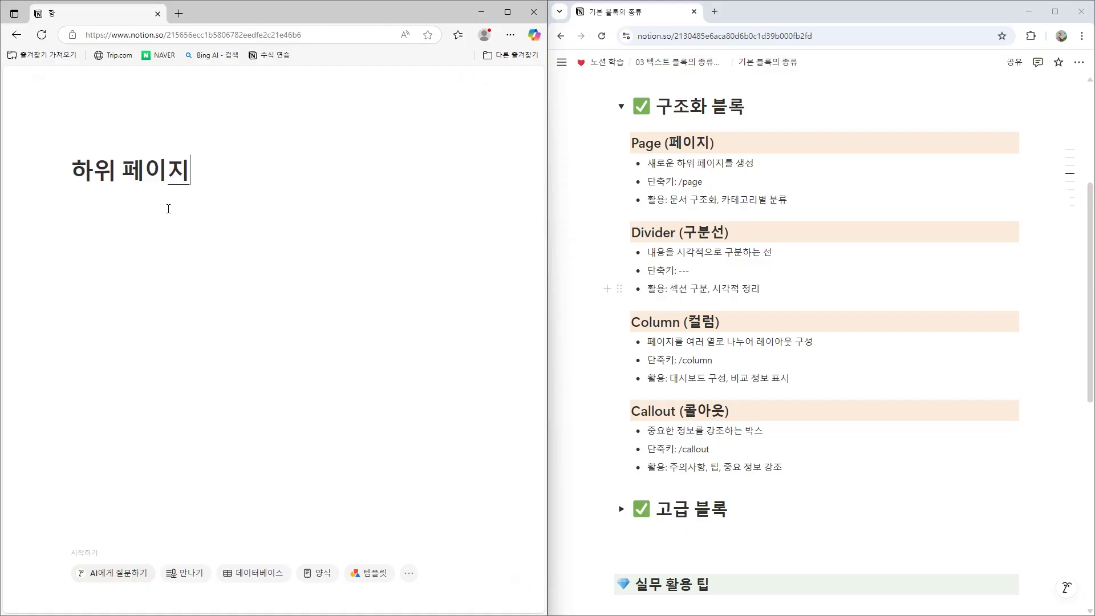
Add the body text 구조화 블록 to the subpage and return to the parent page 블록 삽입
key("Return")
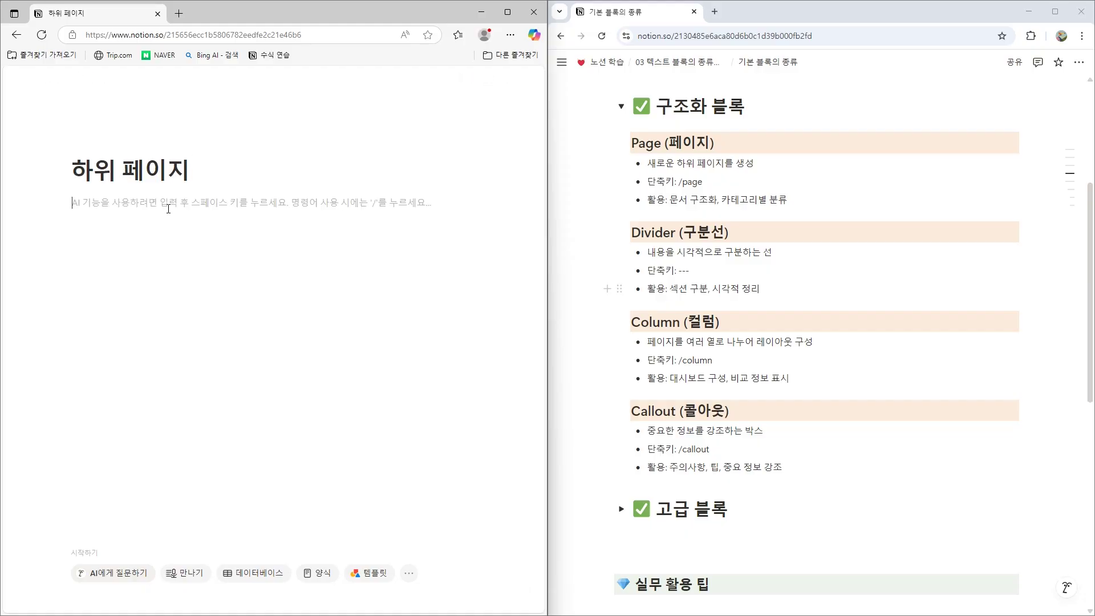
type("구조화")
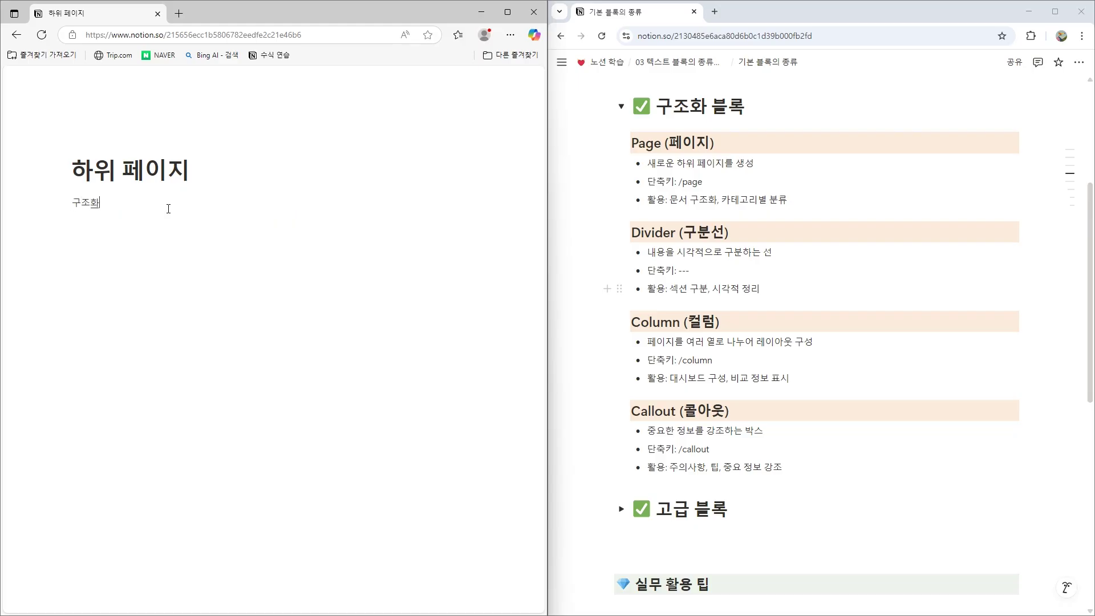
type(" 블록")
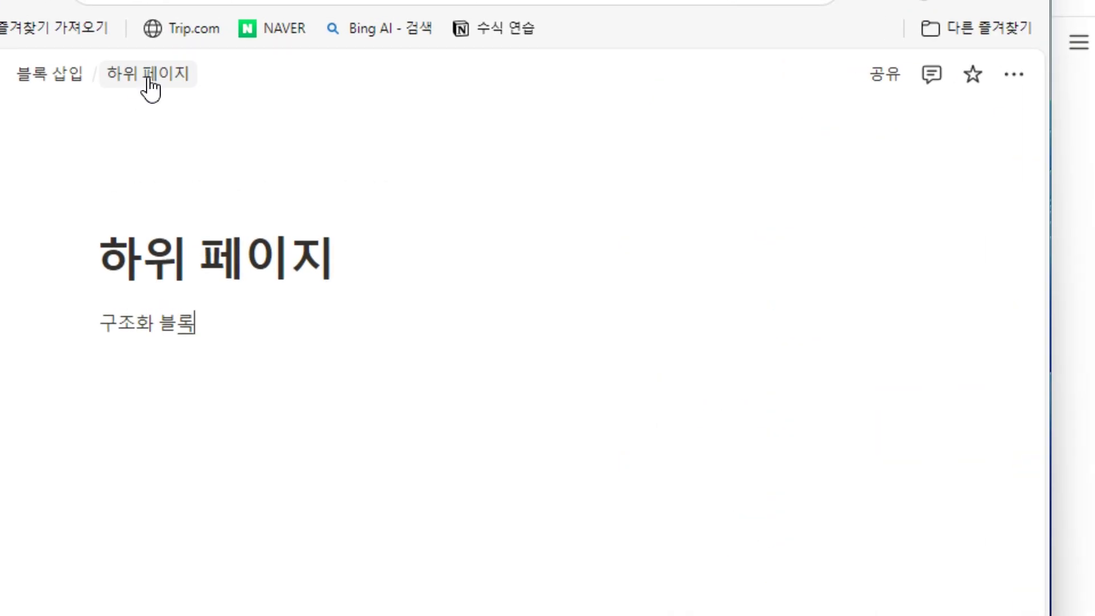
left_click(120, 80)
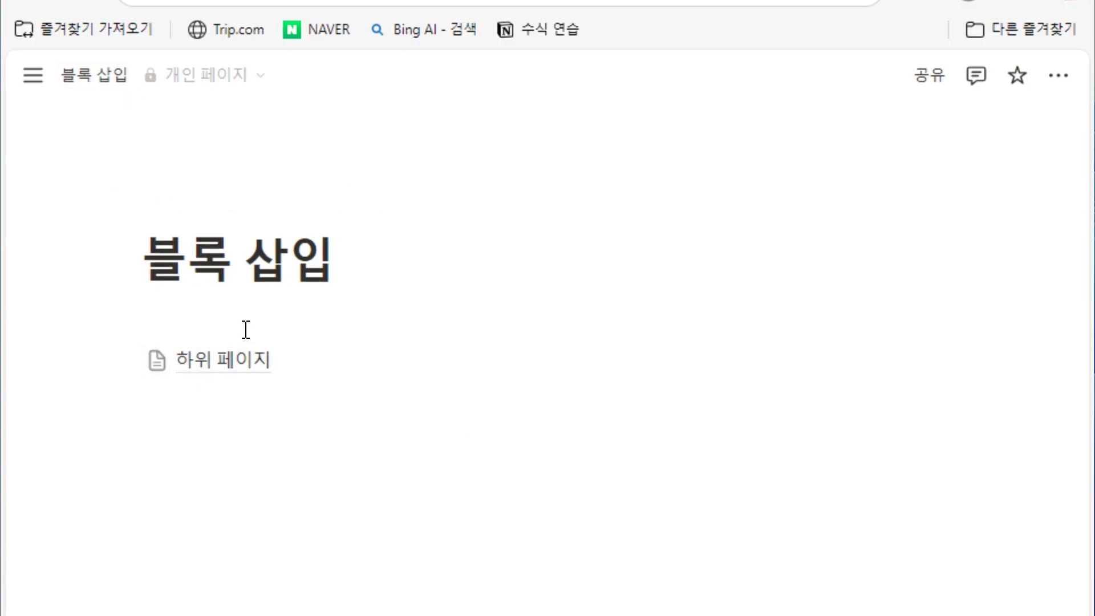
Open the 하위 페이지 subpage, insert a page block below its body text and title the nested page 두번째 레벨
mouse_move(290, 371)
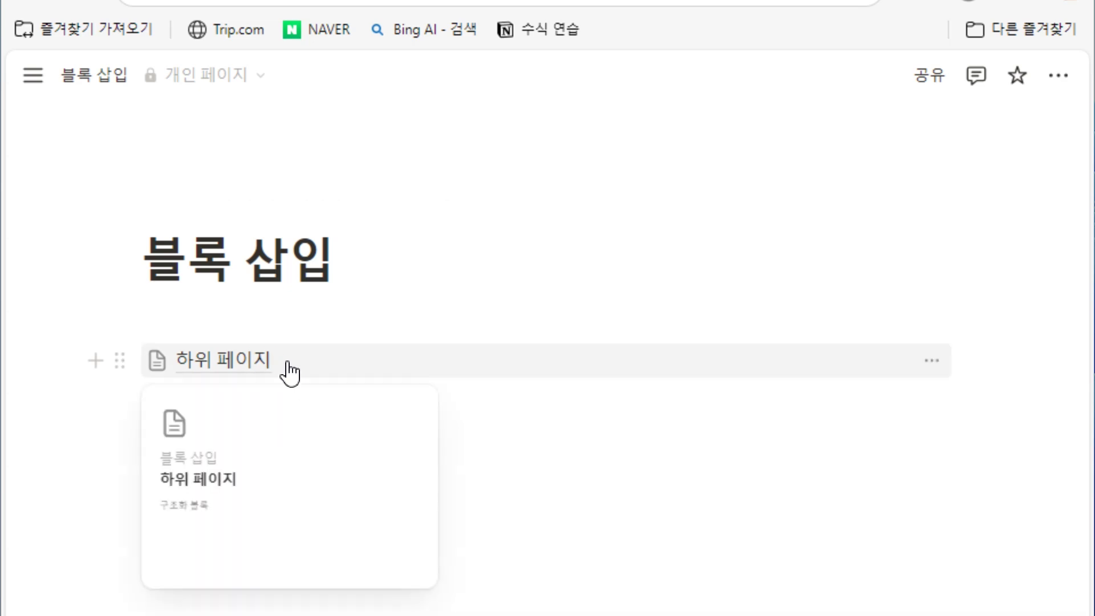
left_click(247, 363)
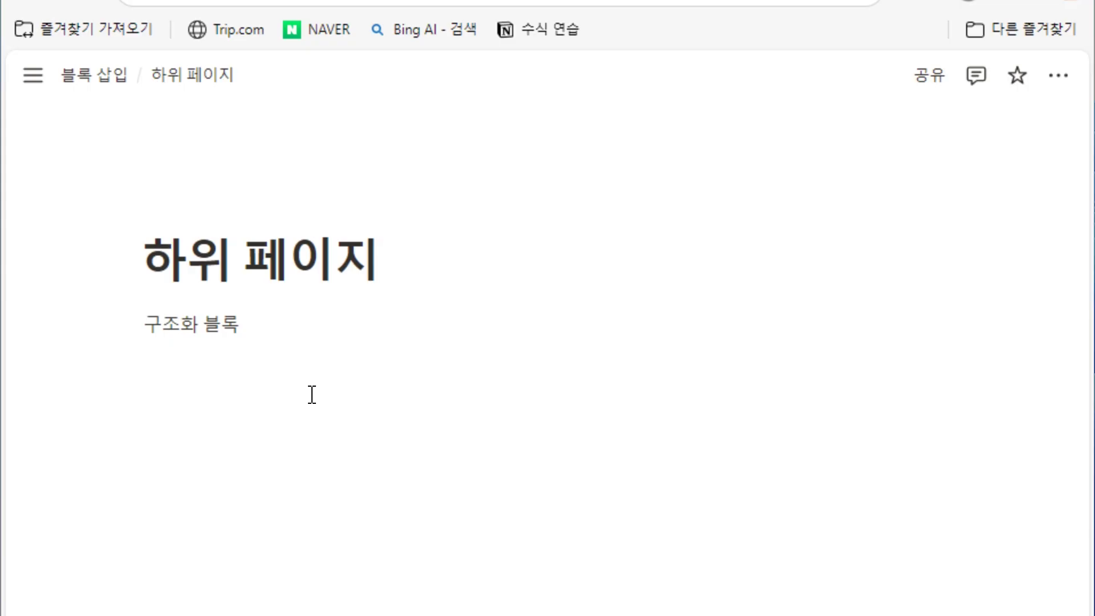
left_click(241, 384)
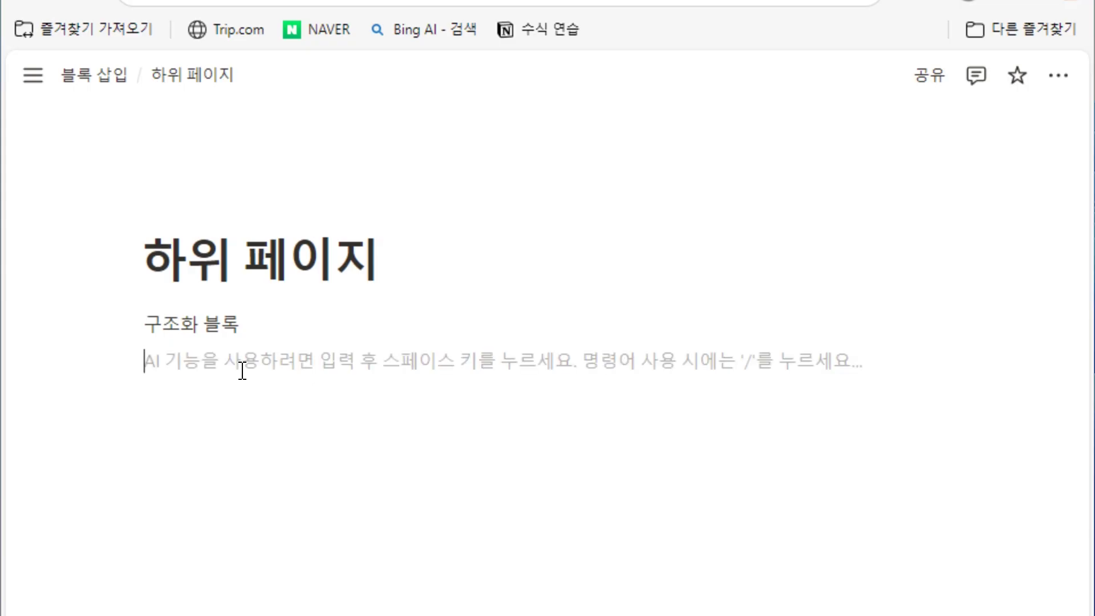
type("/")
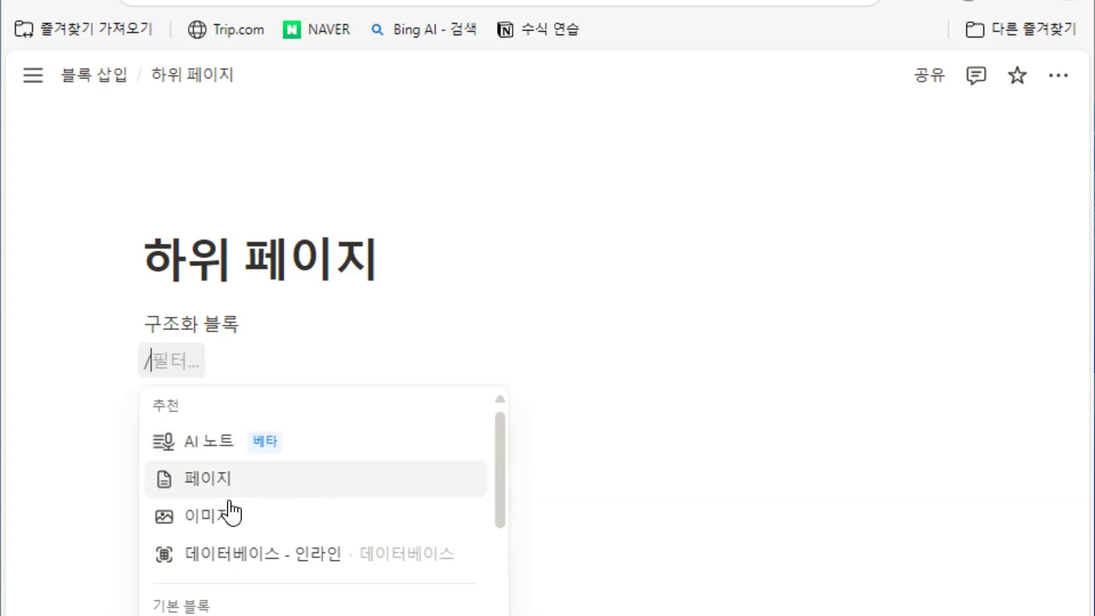
left_click(200, 482)
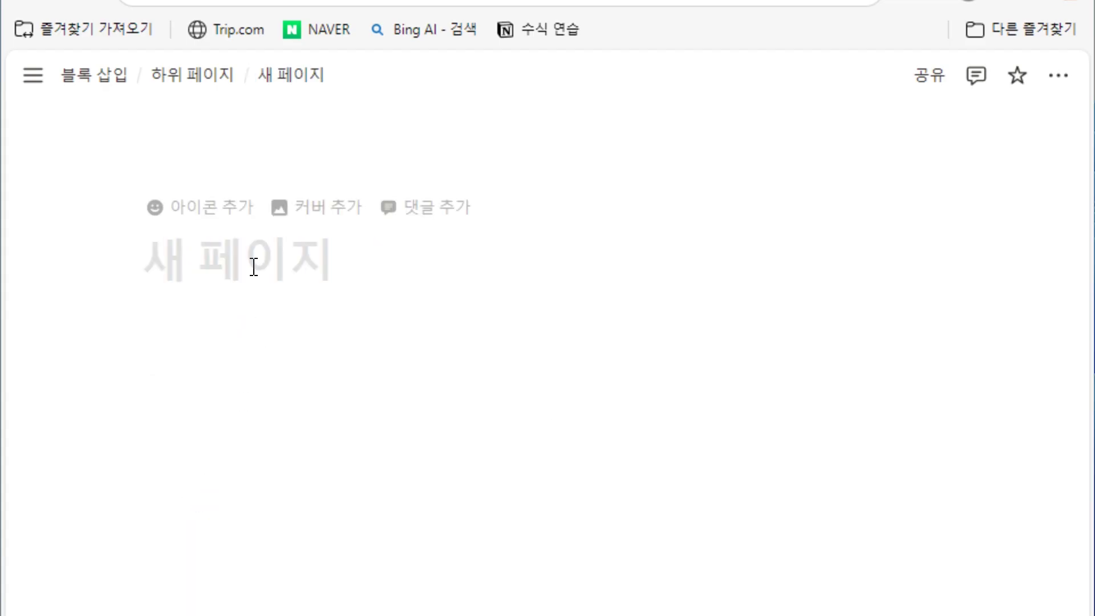
type("두")
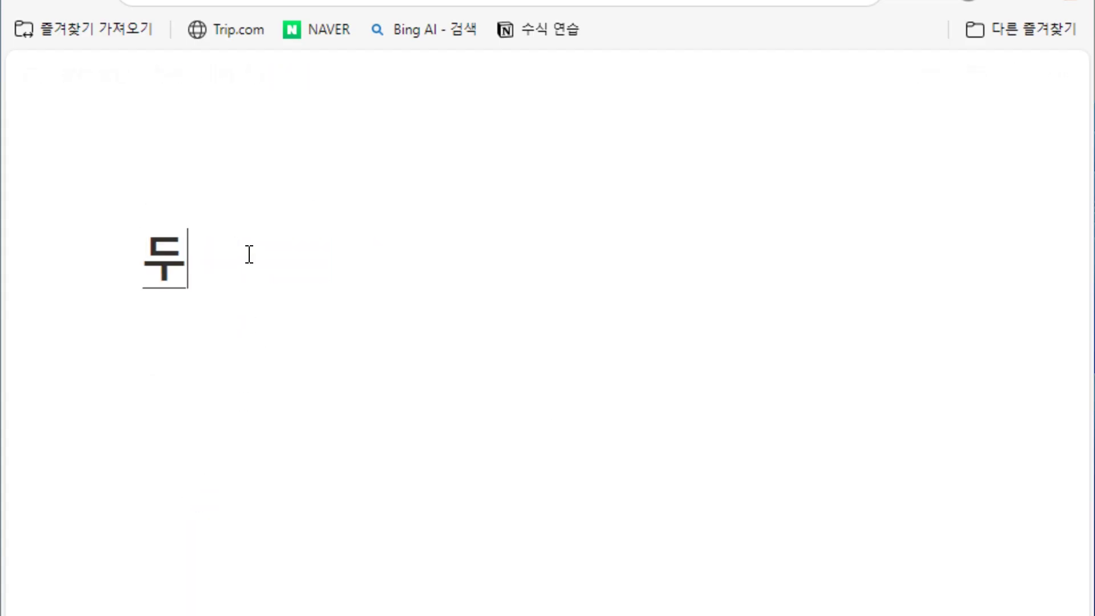
type("번째 레벨")
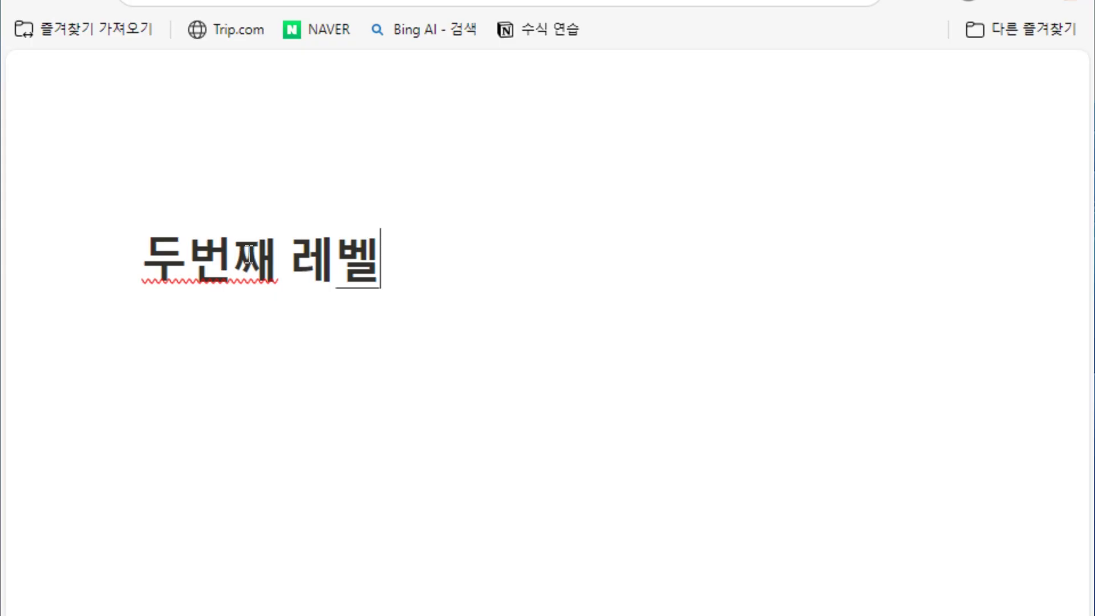
Add the body text 내용입력 to the nested page, then go back up through 하위 페이지 to 블록 삽입
key("Return")
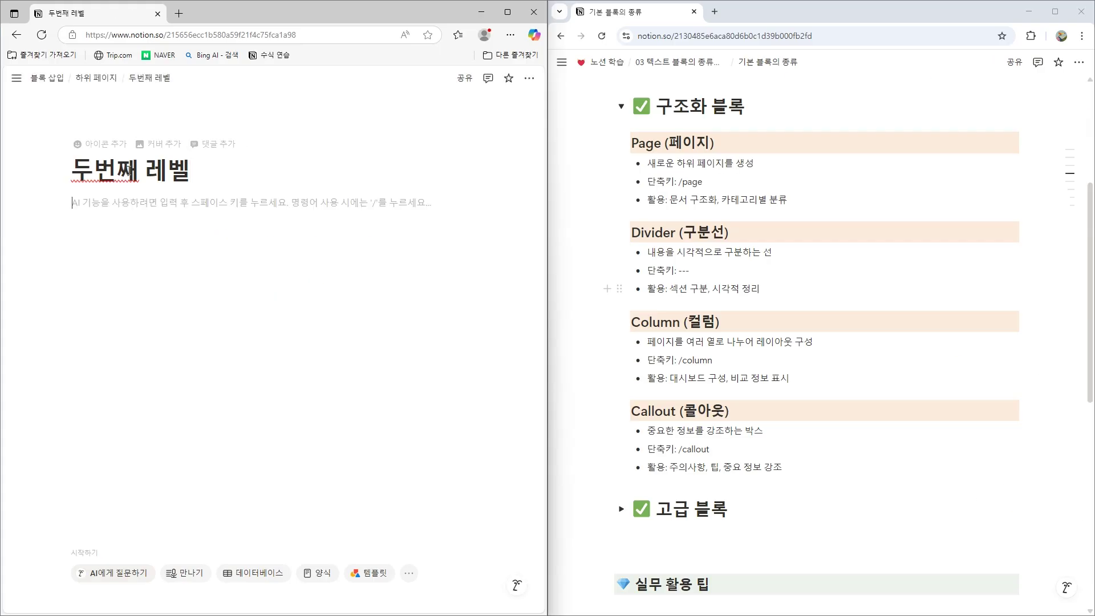
type("내용입ㄹ")
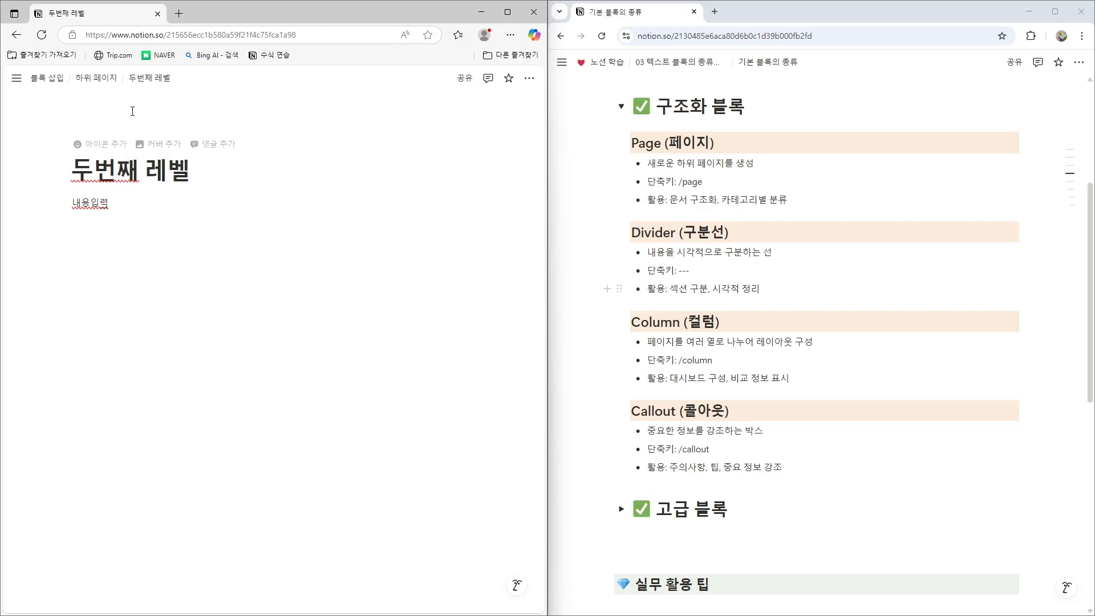
left_click_drag(30, 89, 172, 89)
key("Escape")
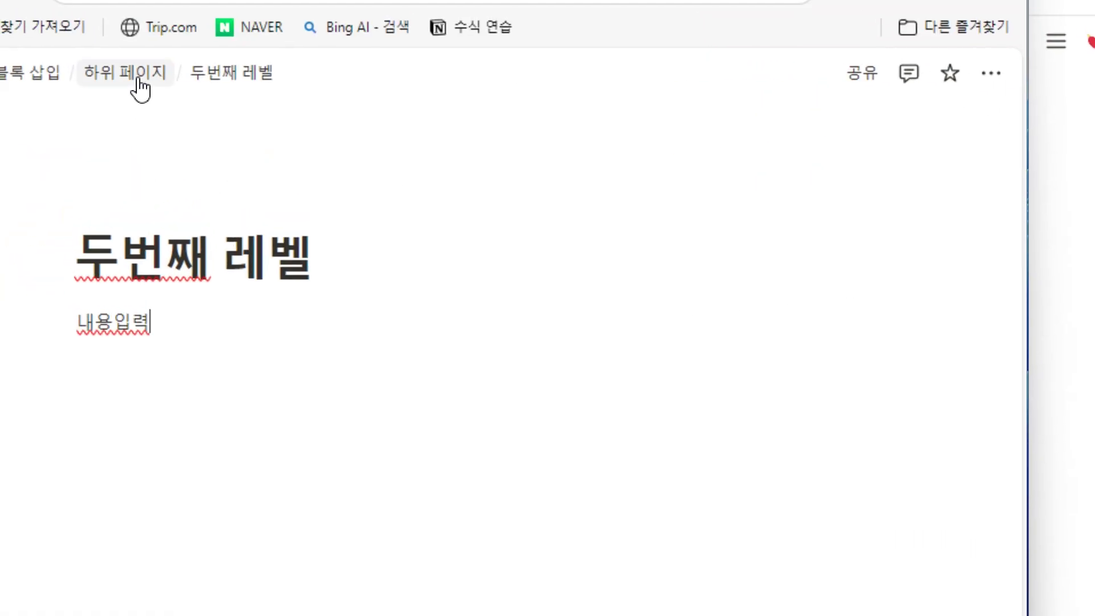
left_click(126, 79)
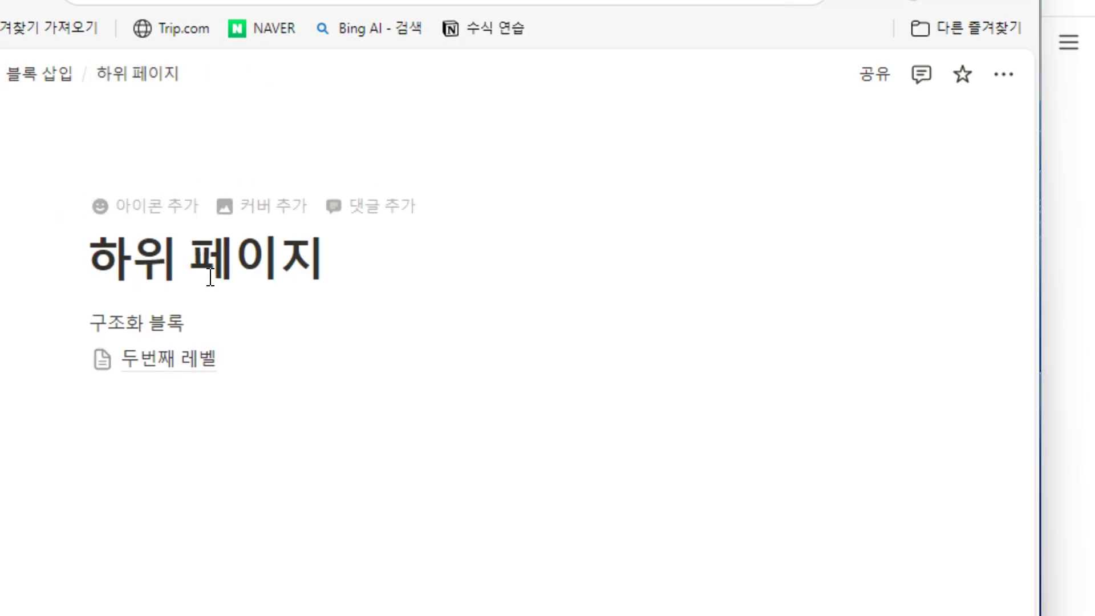
left_click(108, 78)
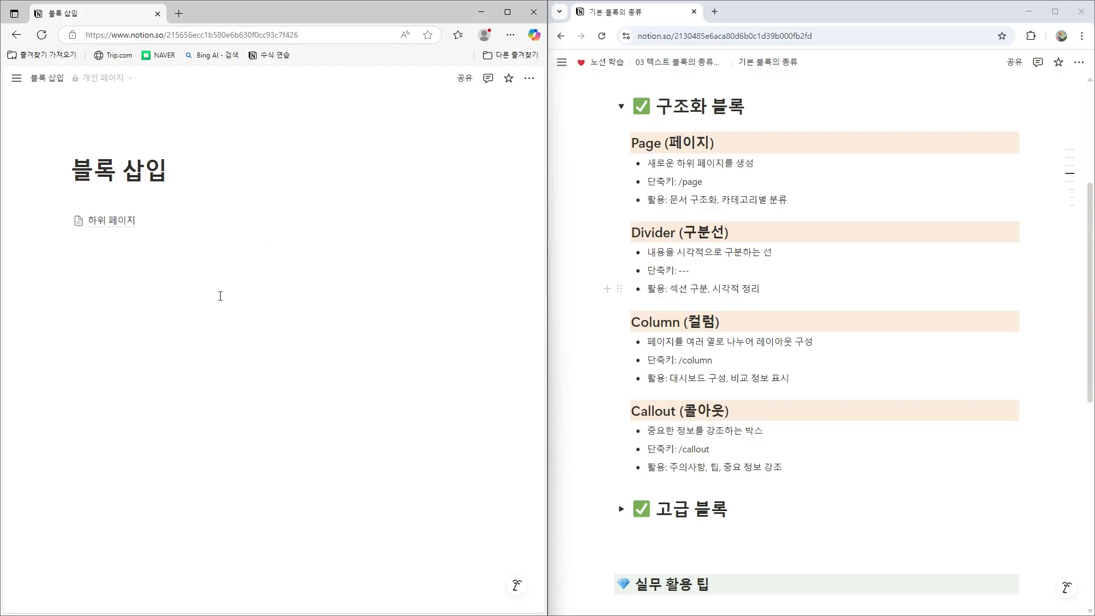
Duplicate the 하위 페이지 block repeatedly until seven copies, up to 하위 페이지 (7), follow the original
left_click(197, 290)
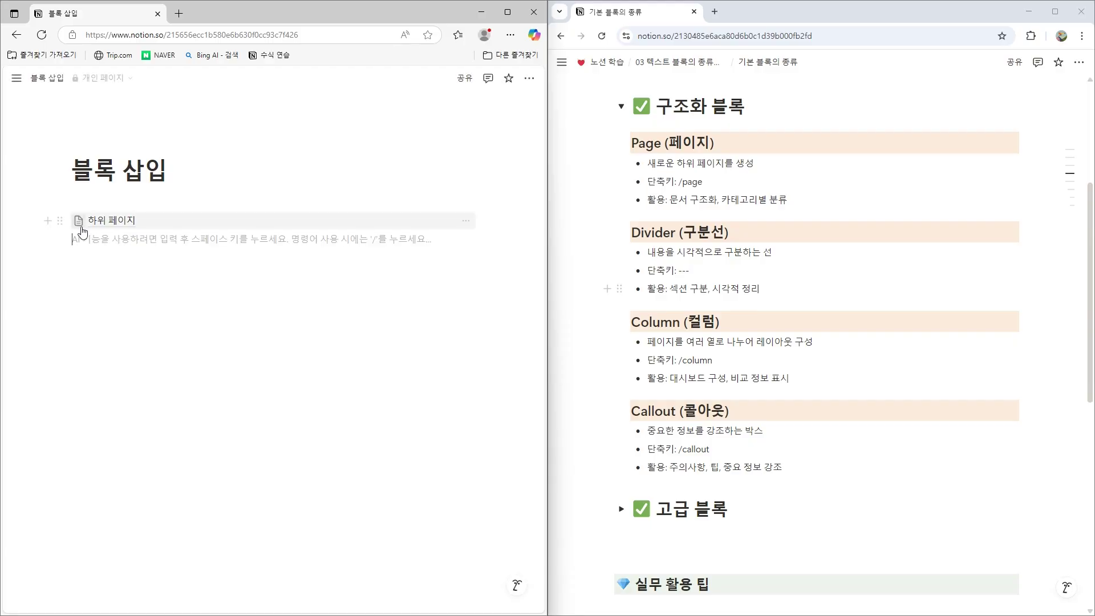
left_click(60, 221)
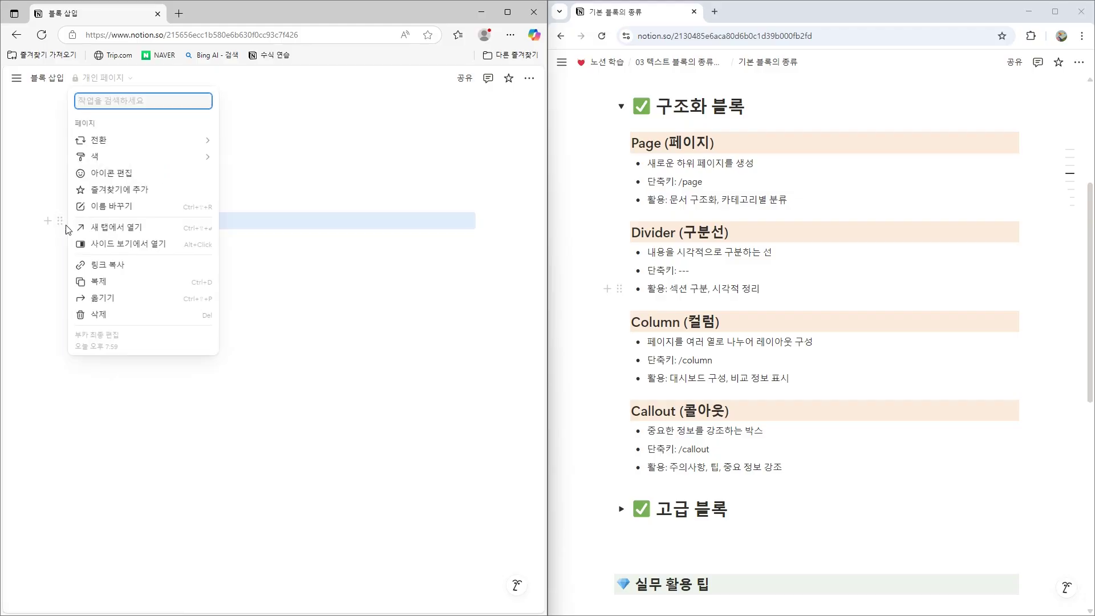
left_click(106, 281)
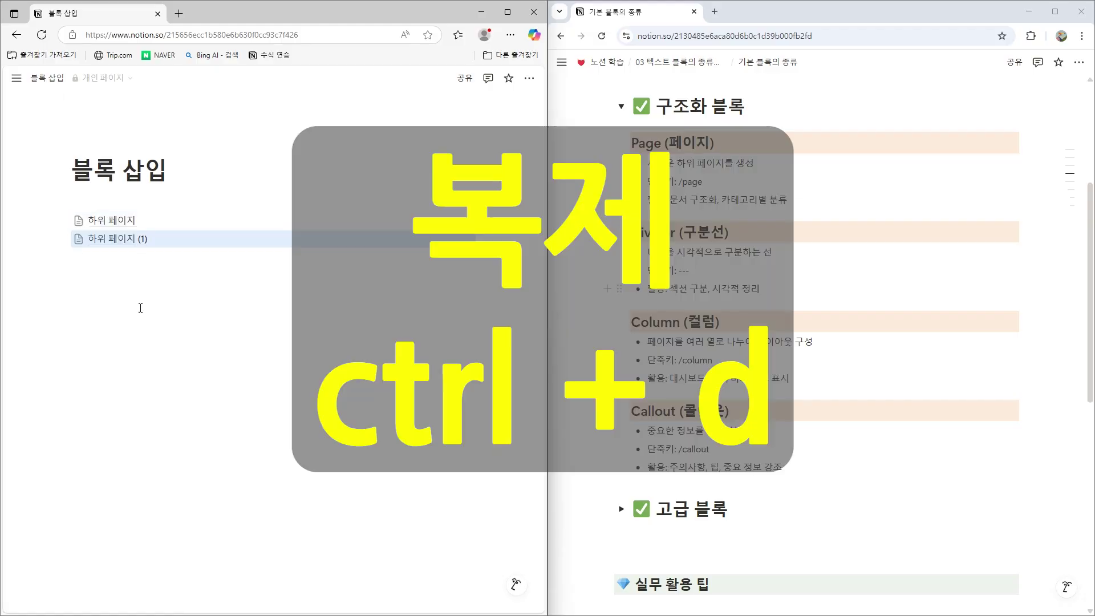
key("ctrl+d")
key("ctrl+d")
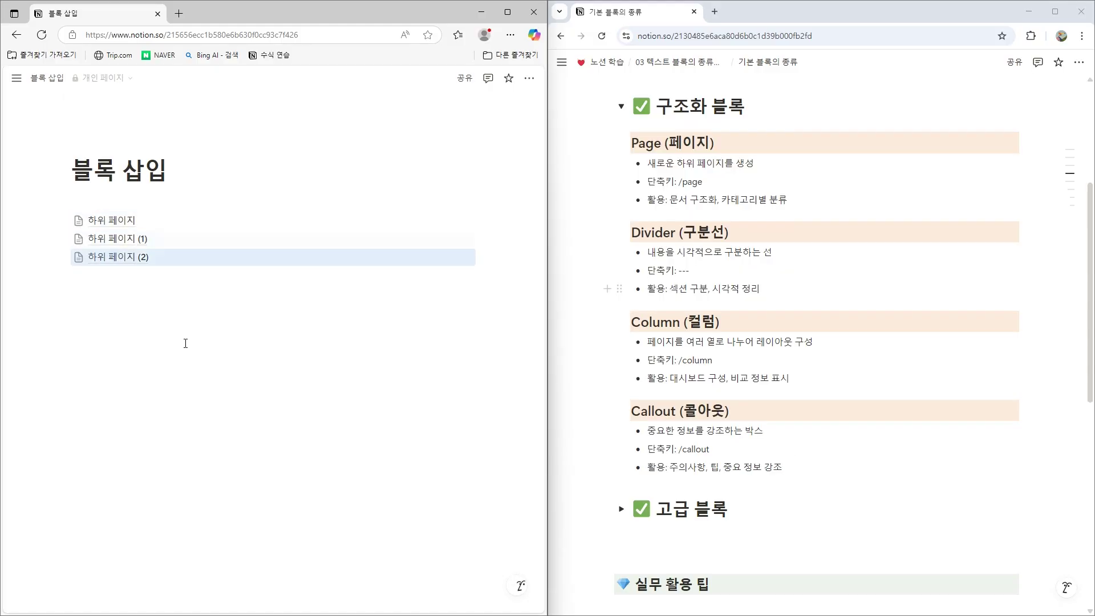
key("ctrl+d")
key("ctrl+d")
key("ctrl+d")
key("ctrl+d")
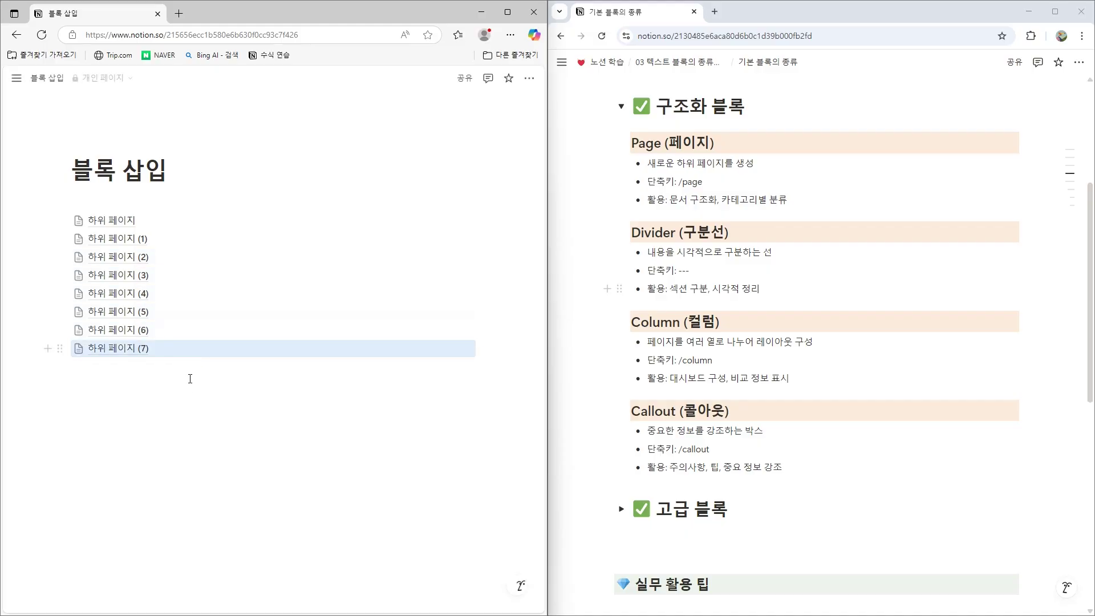
Insert a divider (구분선) block below the last subpage copy on the 블록 삽입 page
left_click(190, 386)
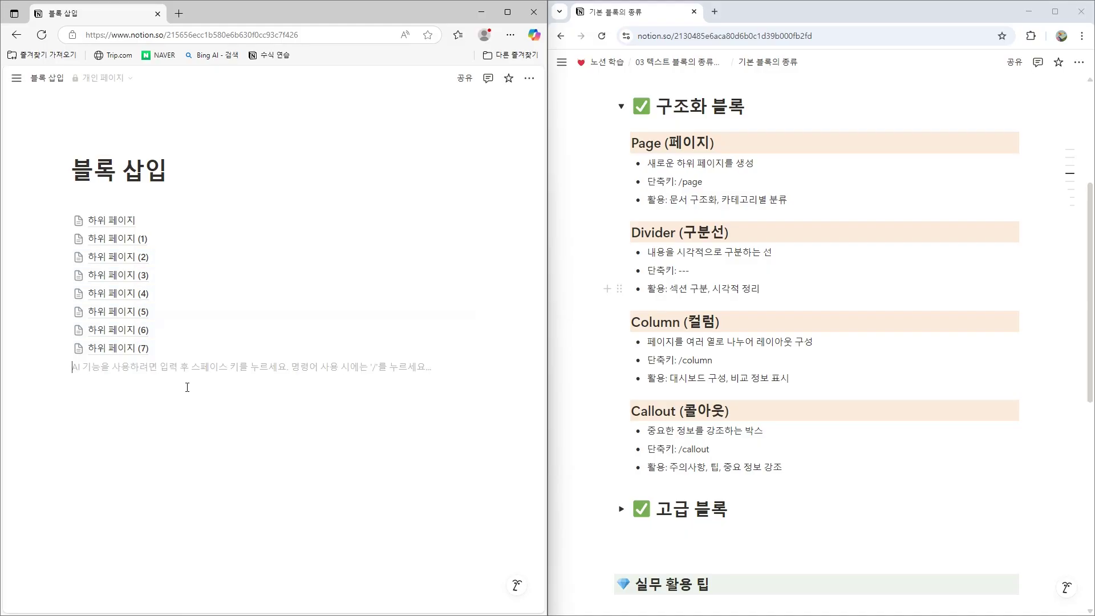
type("/")
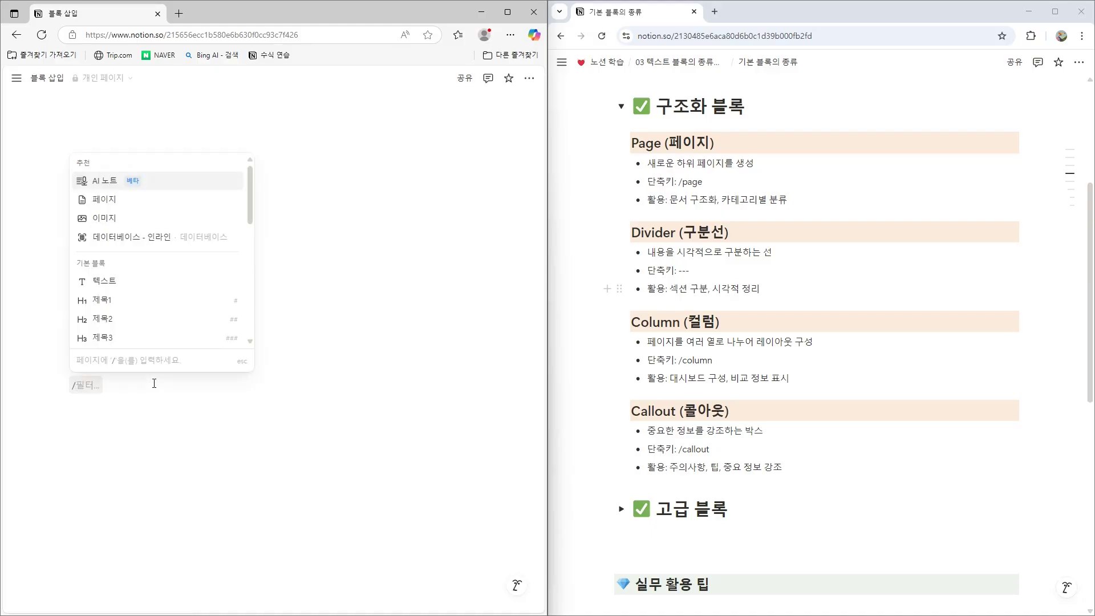
left_click_drag(250, 208, 244, 268)
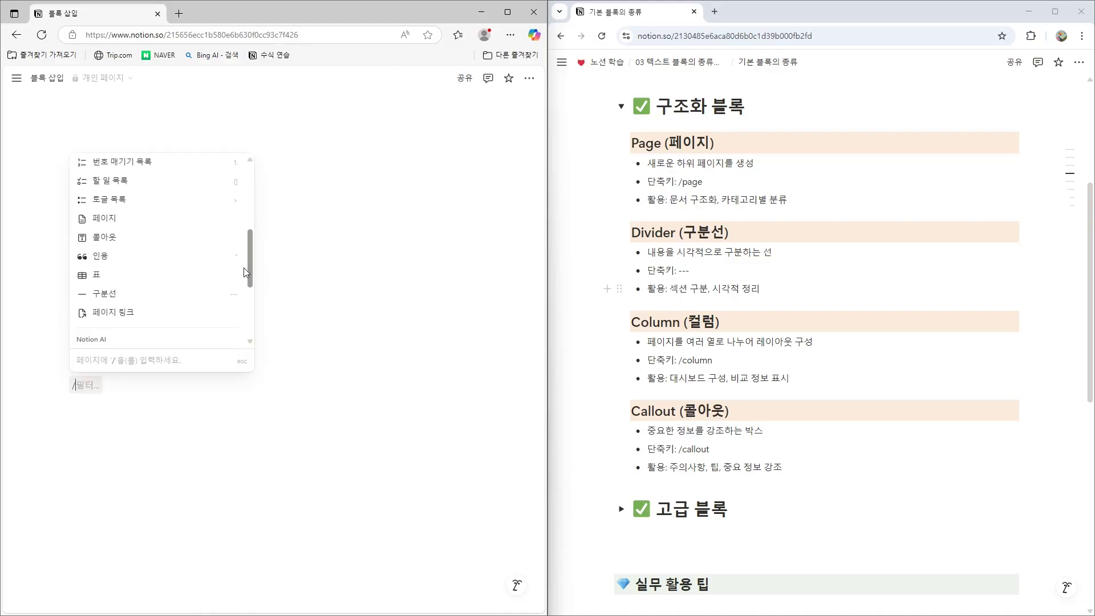
left_click(137, 295)
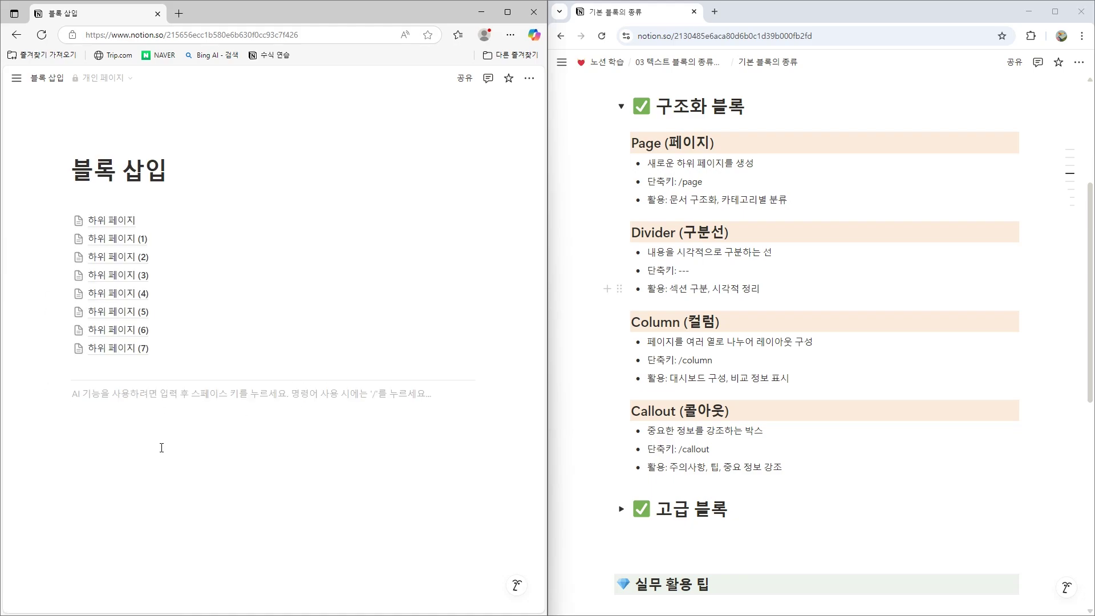
Leave a blank line below the divider, enter the text 내용입력 and start a new line
key("Return")
type("내용")
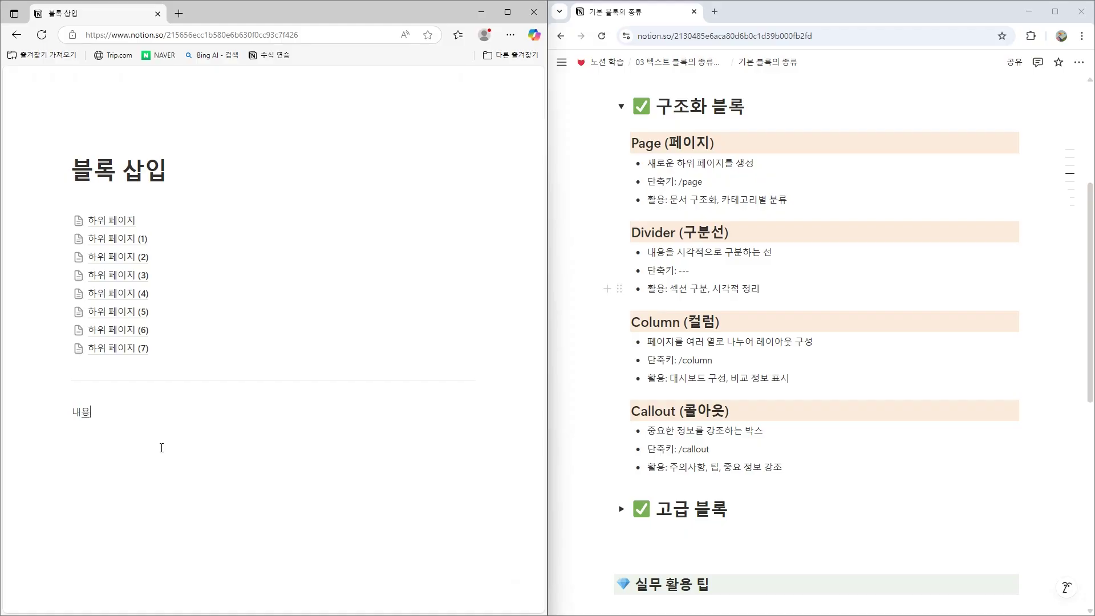
type("입력")
key("Return")
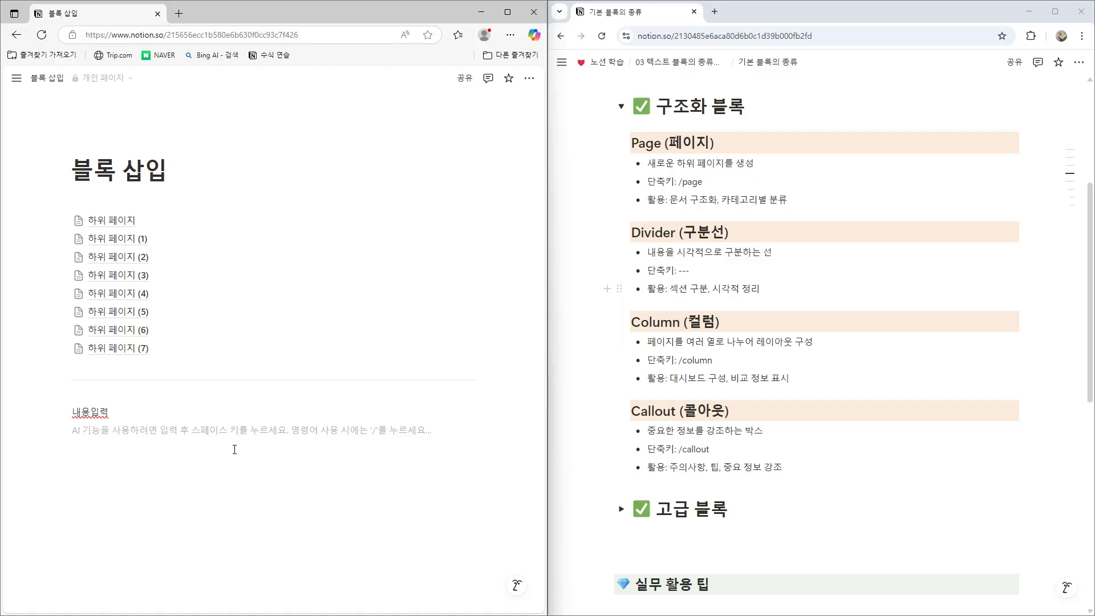
Insert a two-column (2개의 열) block below the 내용입력 text
type("/")
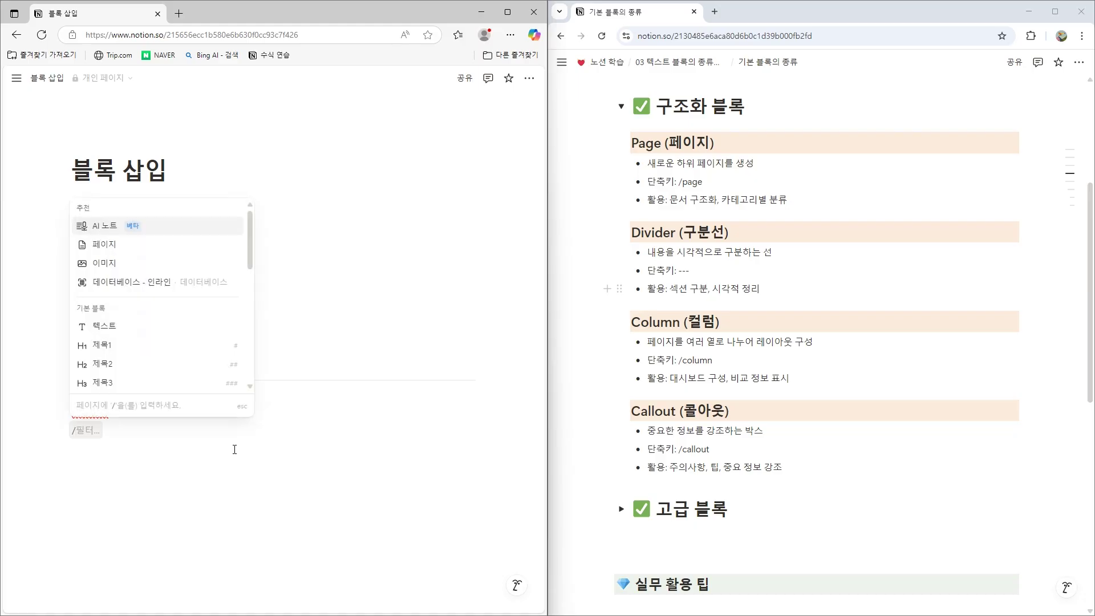
left_click_drag(250, 230, 232, 424)
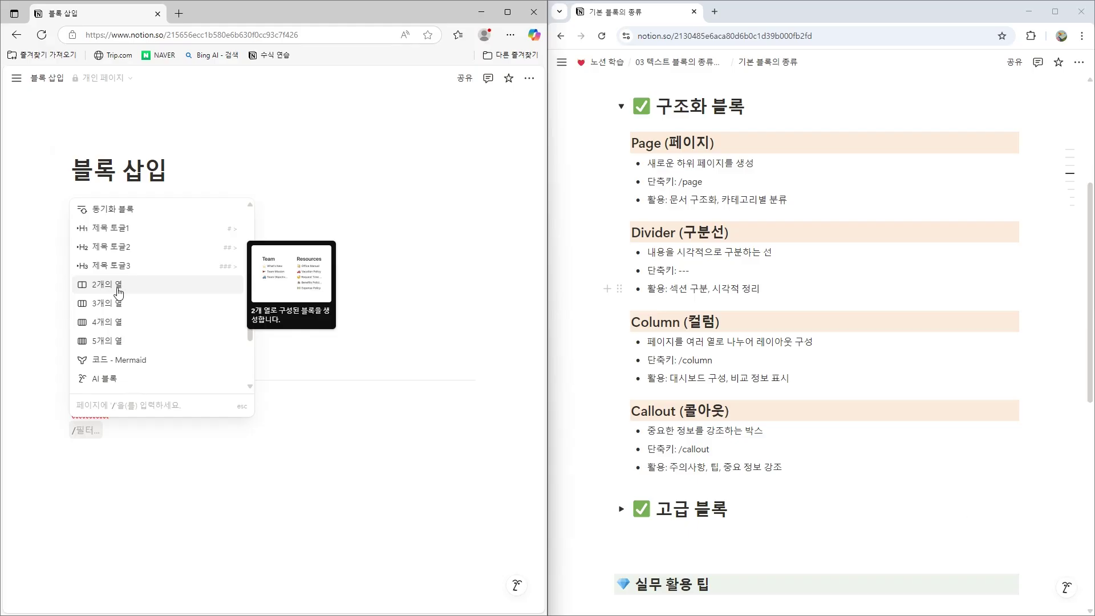
key("BackSpace")
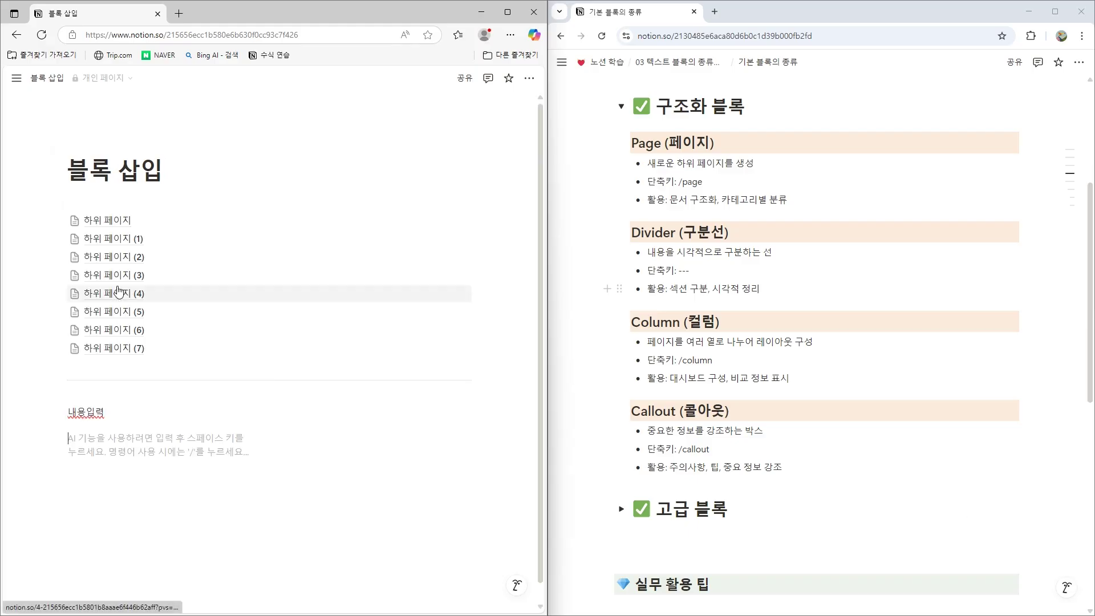
left_click(357, 450)
left_click(231, 450)
left_click(316, 447)
left_click(176, 448)
left_click(321, 450)
left_click(152, 447)
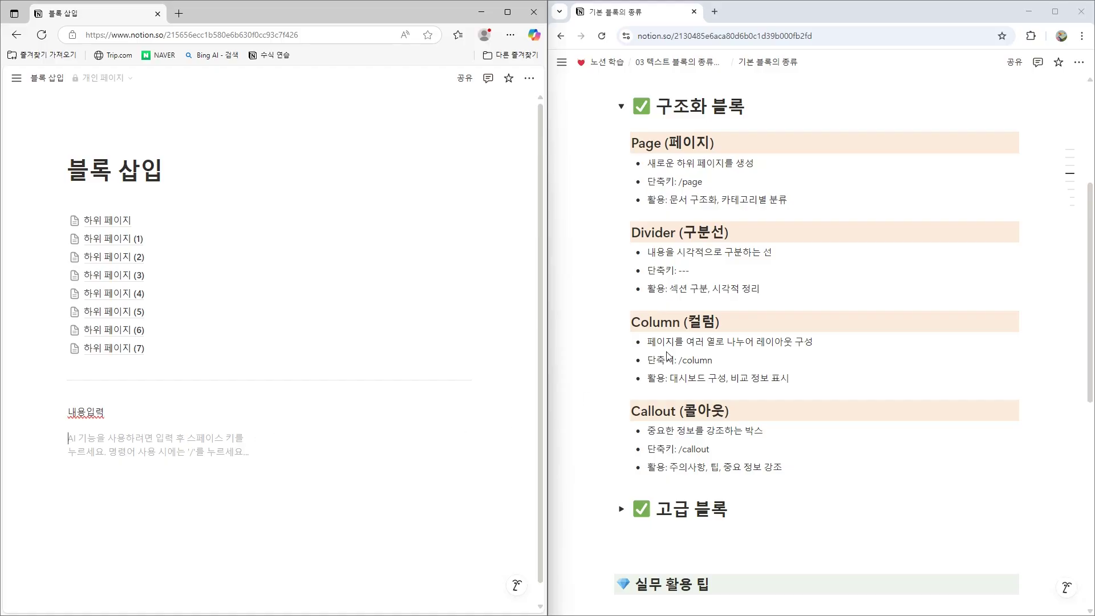
Copy the three bullets under Column (컬럼) from the reference page and paste them into both columns of the 블록 삽입 page
left_click_drag(807, 370, 647, 343)
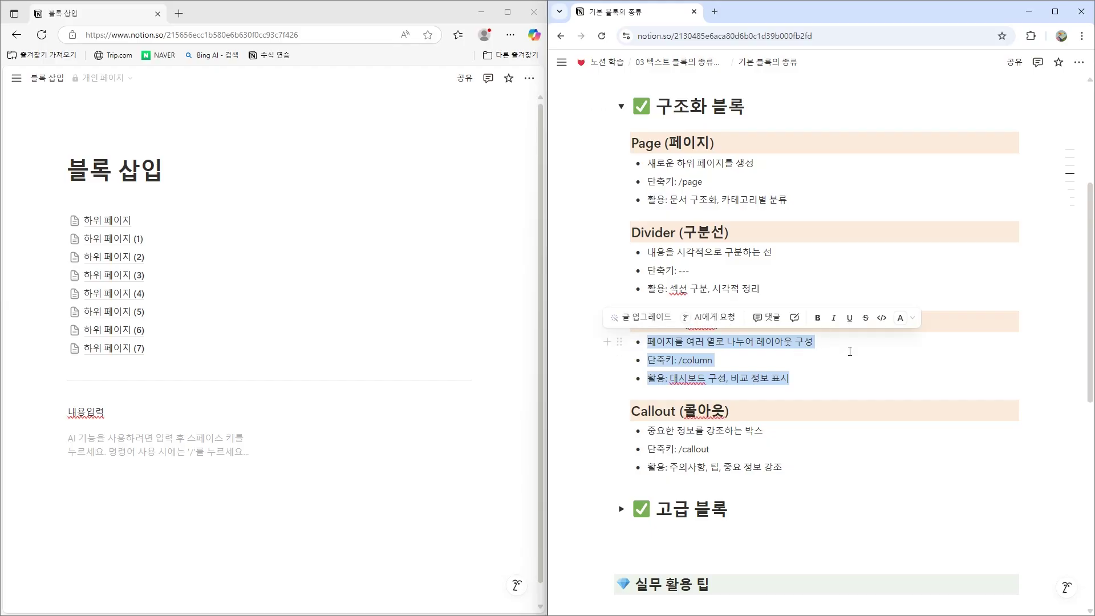
key("ctrl+c")
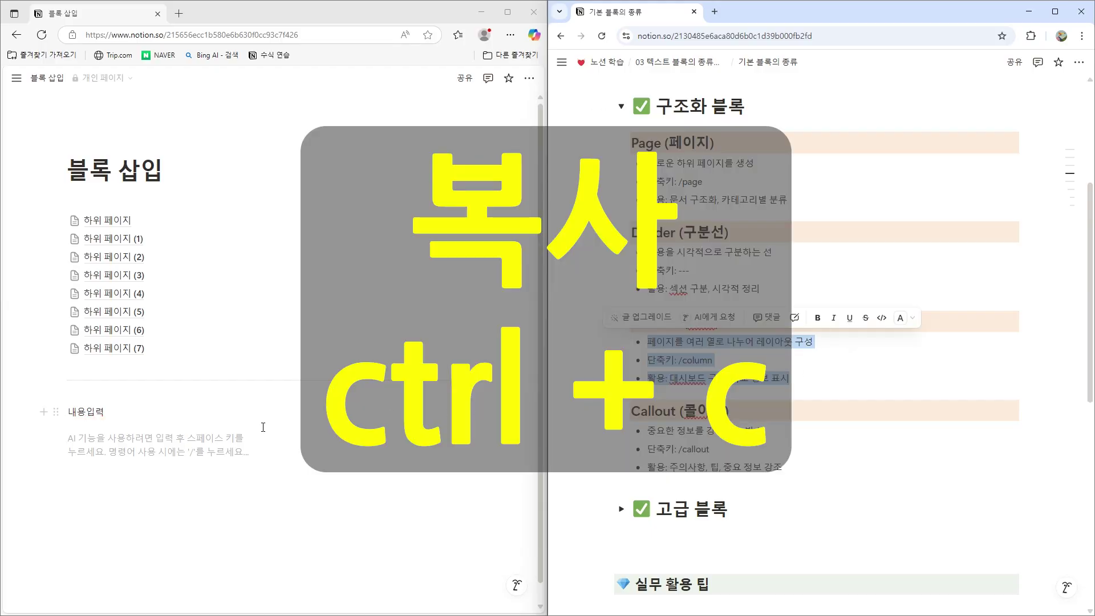
left_click(99, 443)
key("ctrl+v")
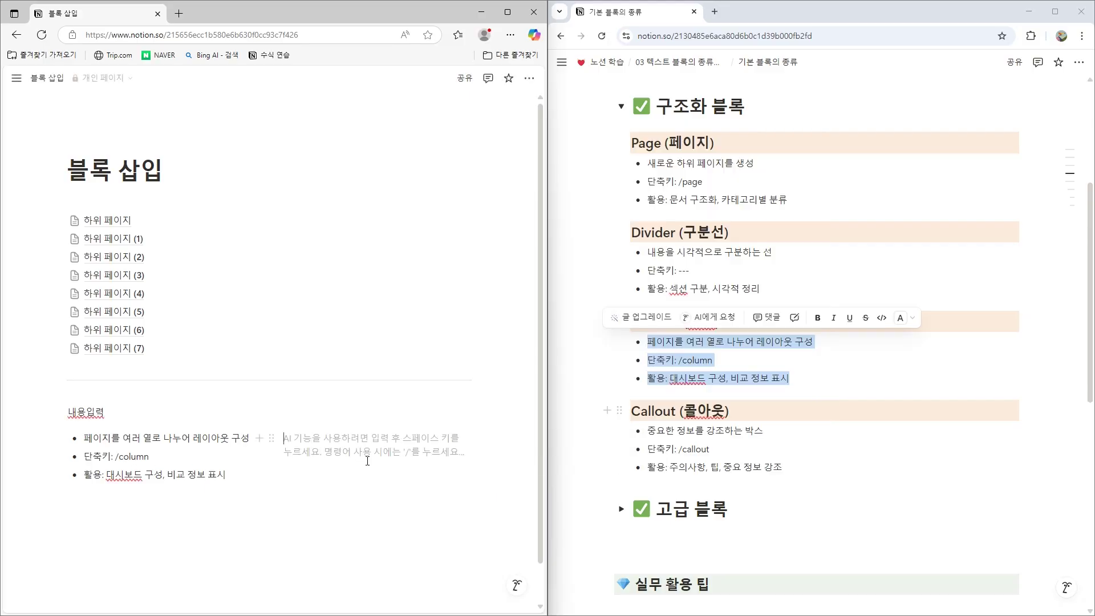
key("ctrl+v")
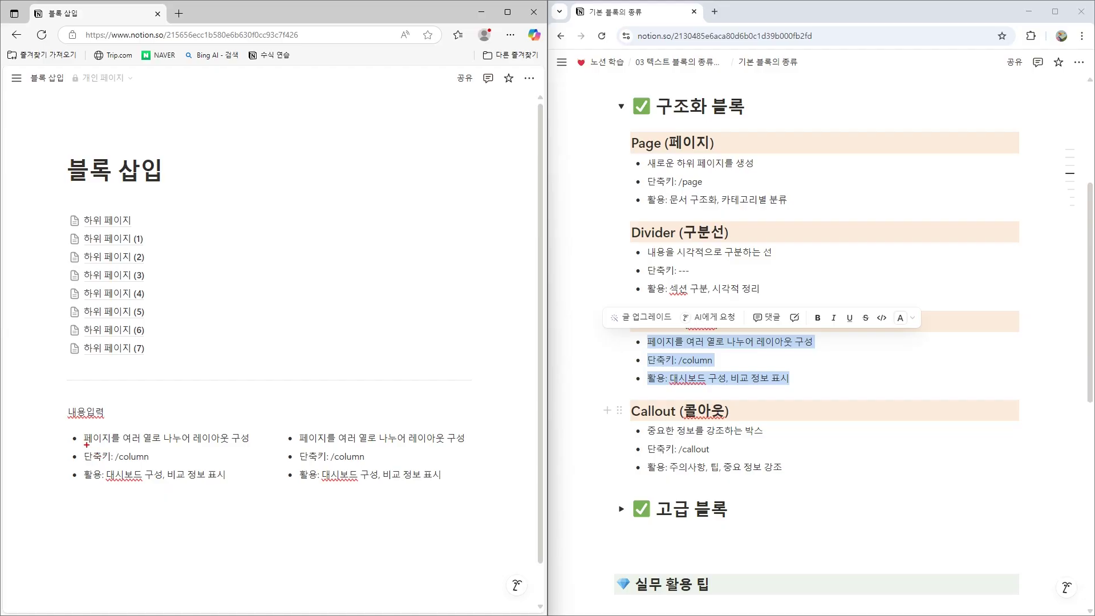
left_click_drag(70, 427, 246, 490)
mouse_move(279, 422)
left_mouse_down()
mouse_move(480, 500)
mouse_move(482, 488)
left_mouse_up()
key("Escape")
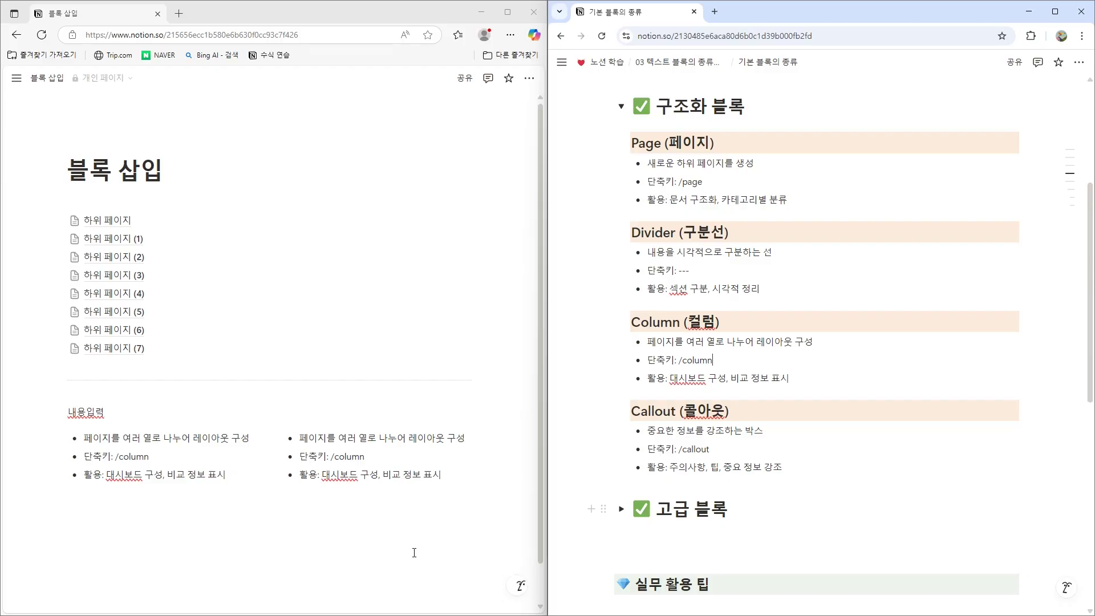
Insert a callout (콜아웃) block below the two columns, containing the text 중요항목 강조사항
scroll(280, 477, "down", 1)
left_click(281, 477)
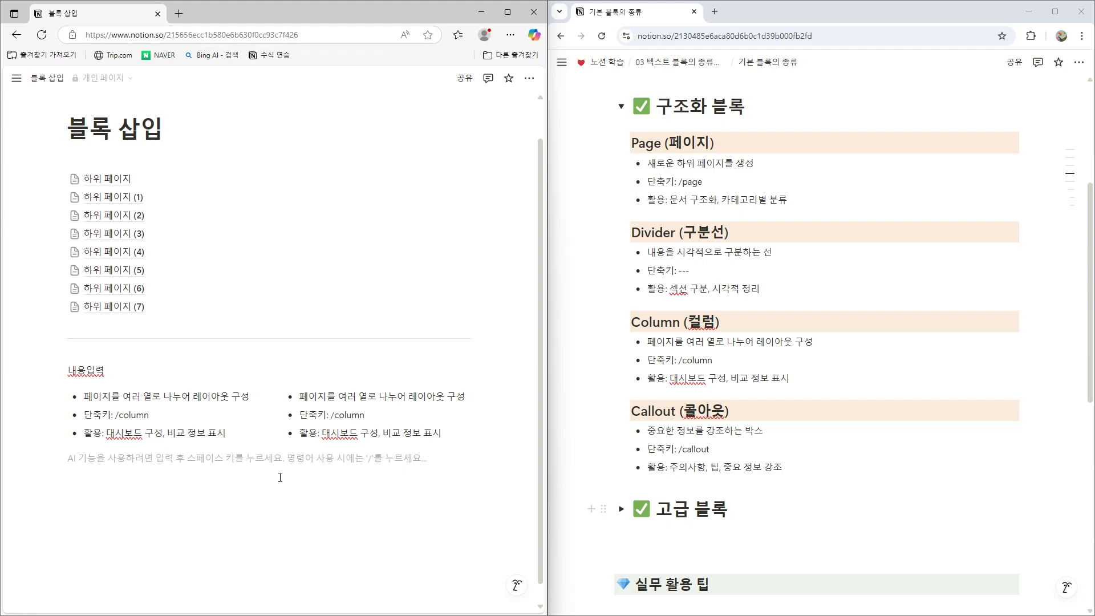
type("/")
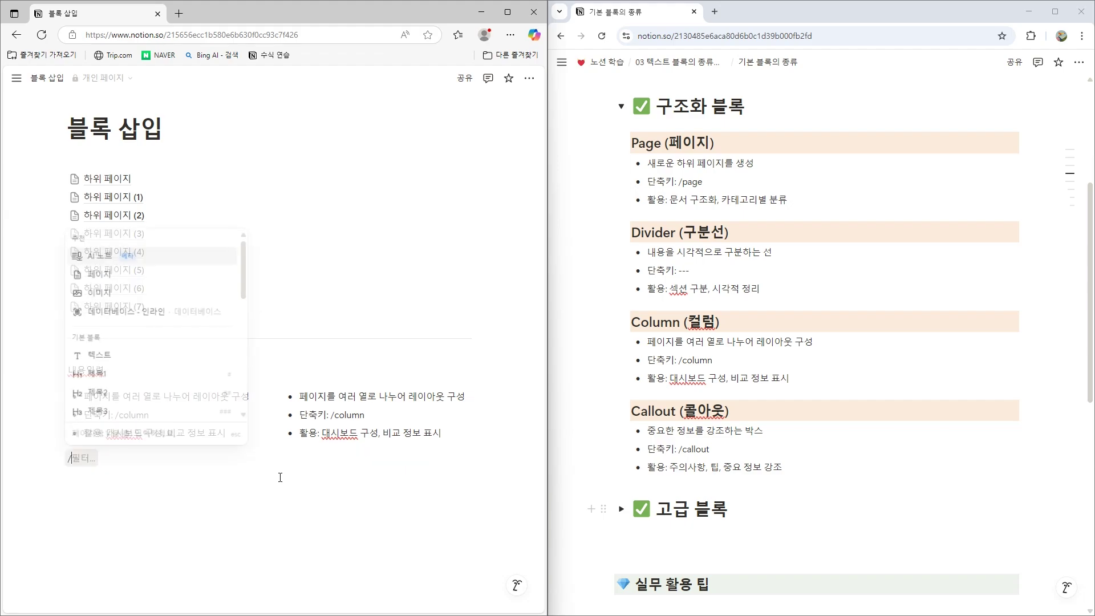
left_click_drag(242, 279, 241, 345)
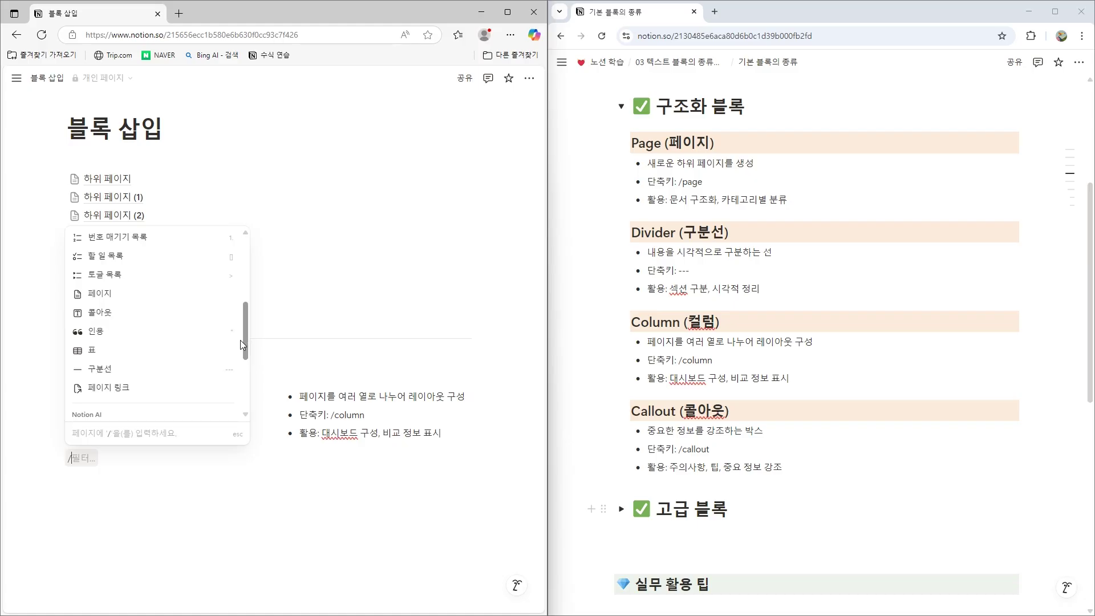
left_click(109, 314)
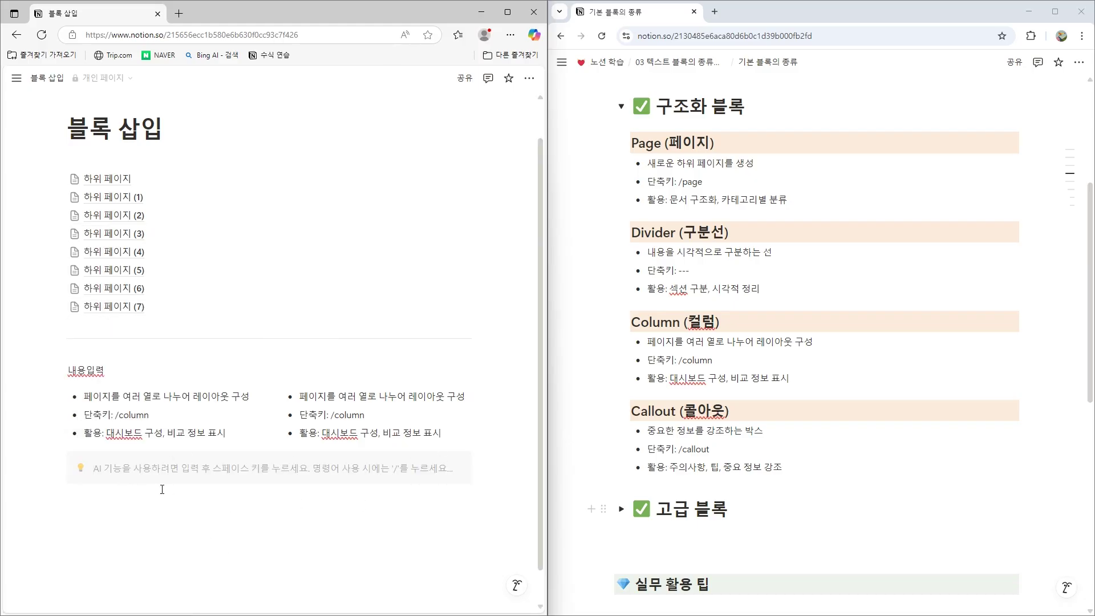
type("중요")
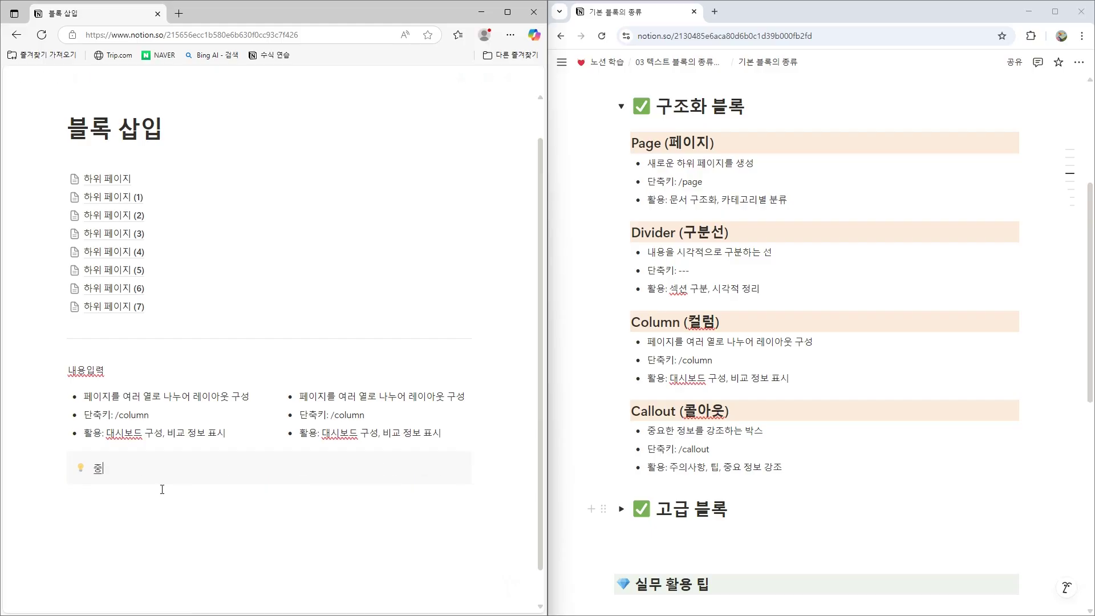
type("항목 강조사항")
left_click(143, 518)
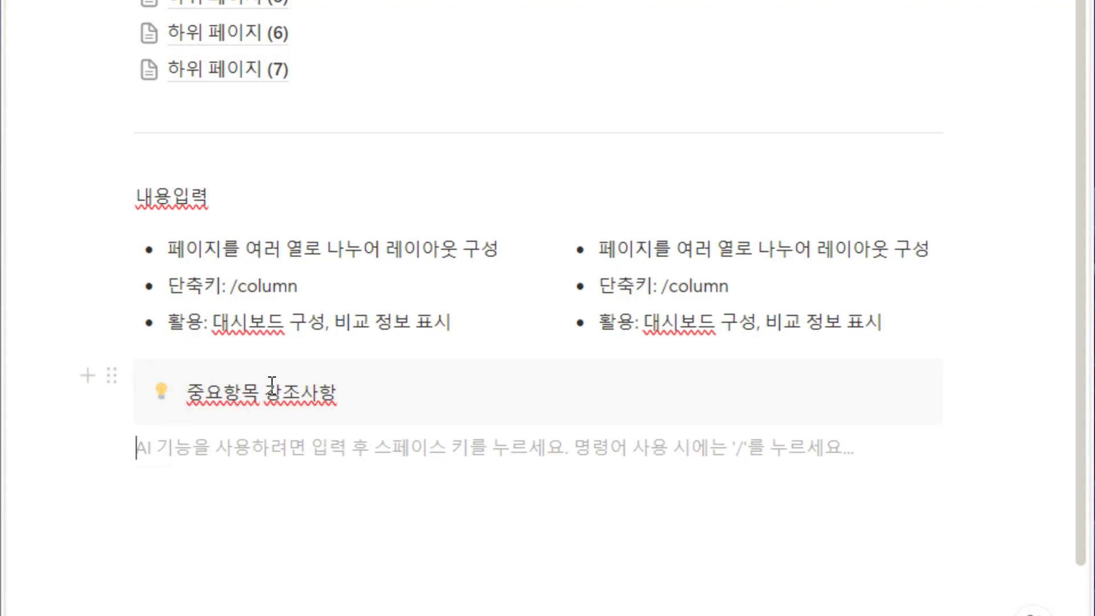
Set the callout's background colour to blue (파란색 배경)
left_click(112, 377)
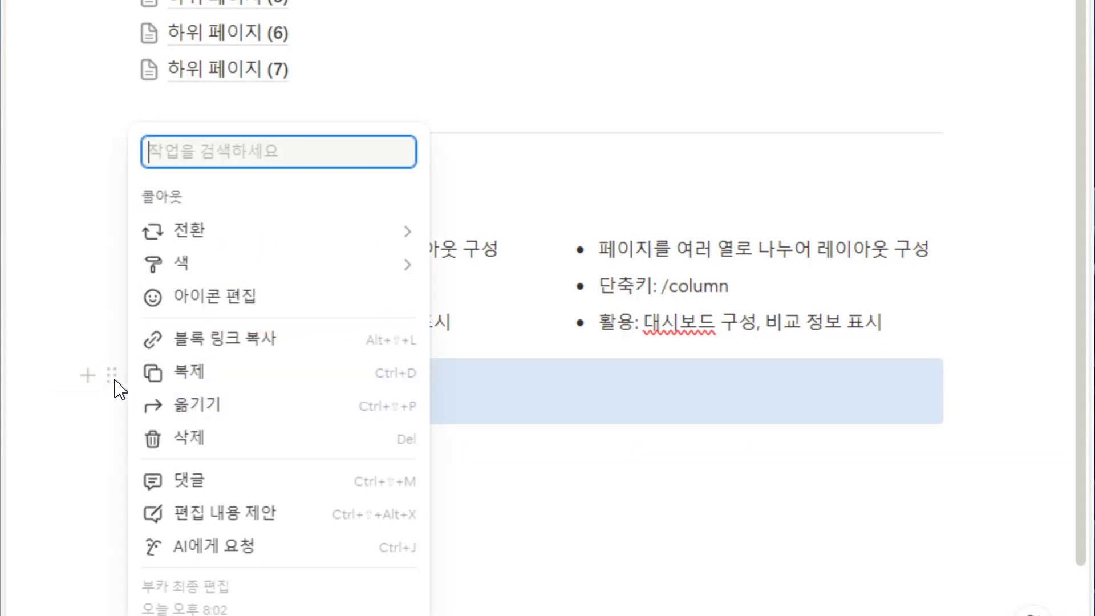
mouse_move(235, 268)
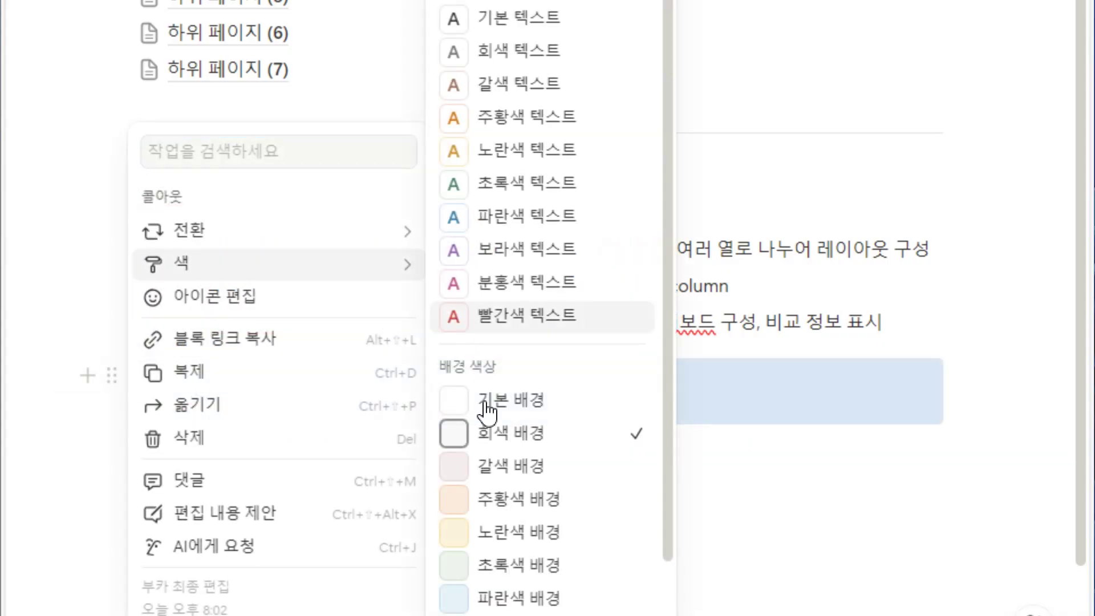
left_click(473, 538)
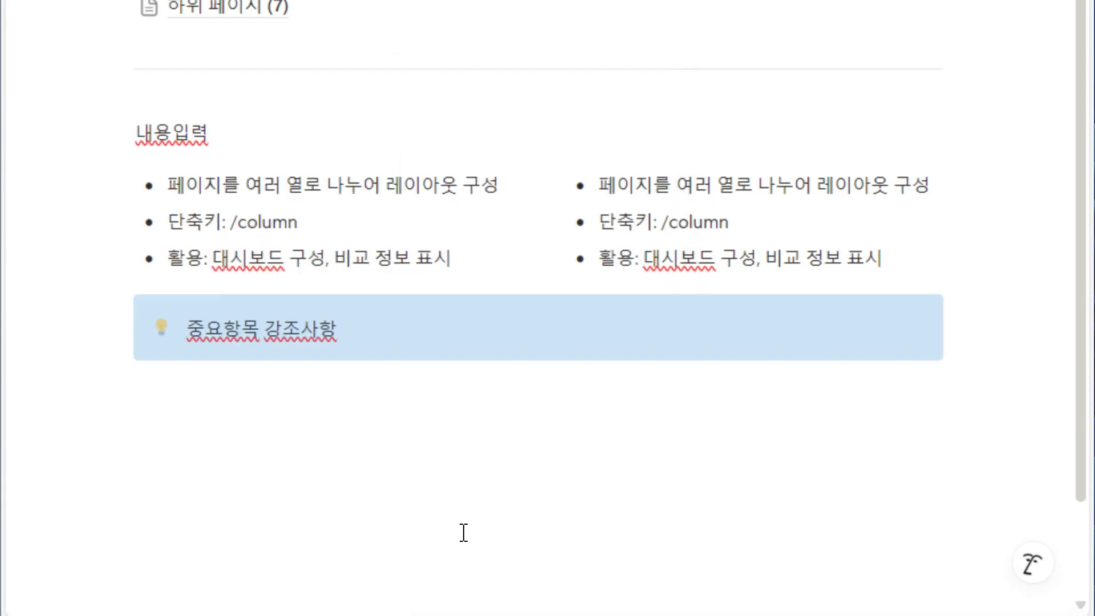
left_click(514, 420)
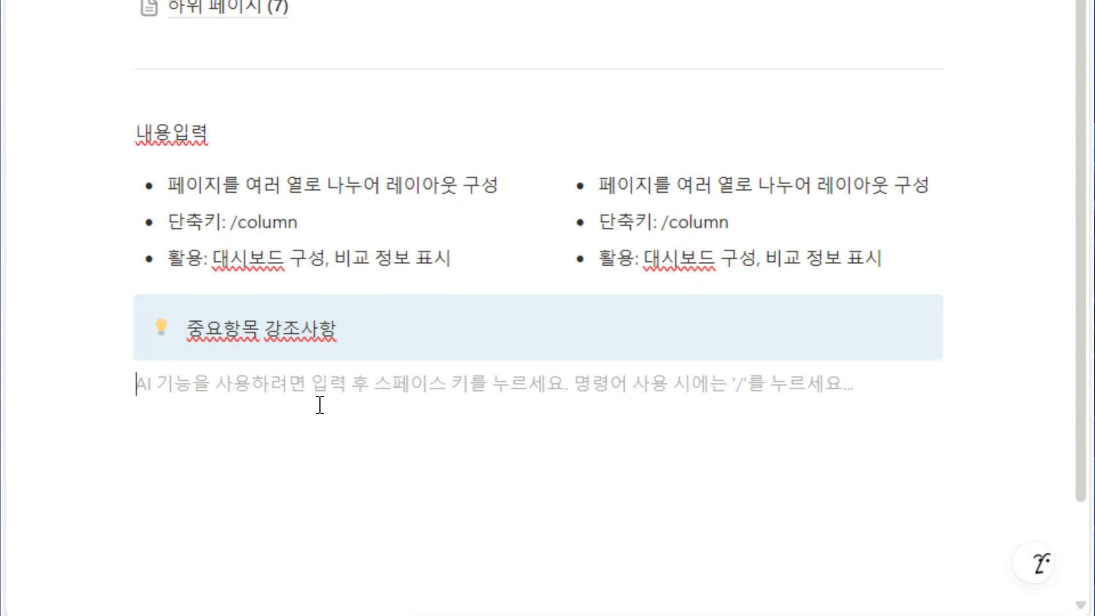
Change the callout's light bulb icon to the fire emoji, and remove the icon from the callout again
left_click(162, 328)
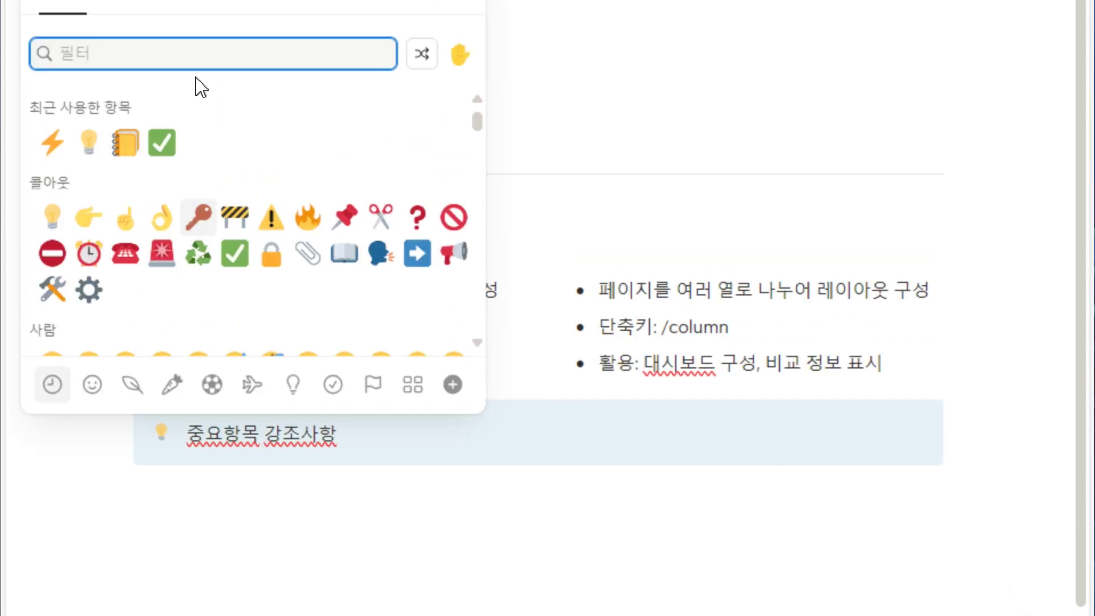
left_click(309, 239)
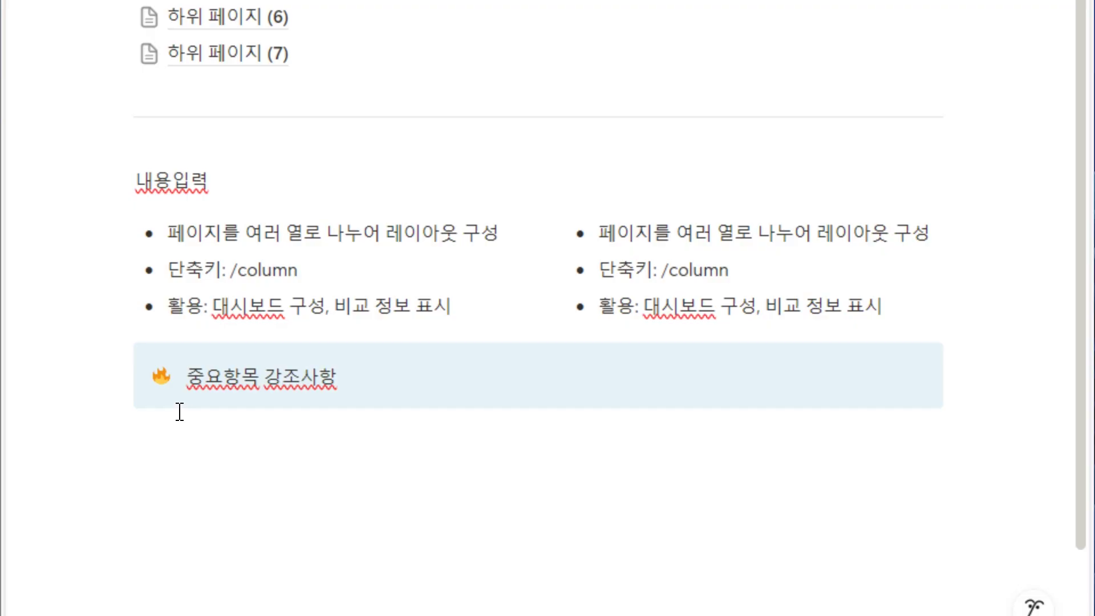
left_click(161, 376)
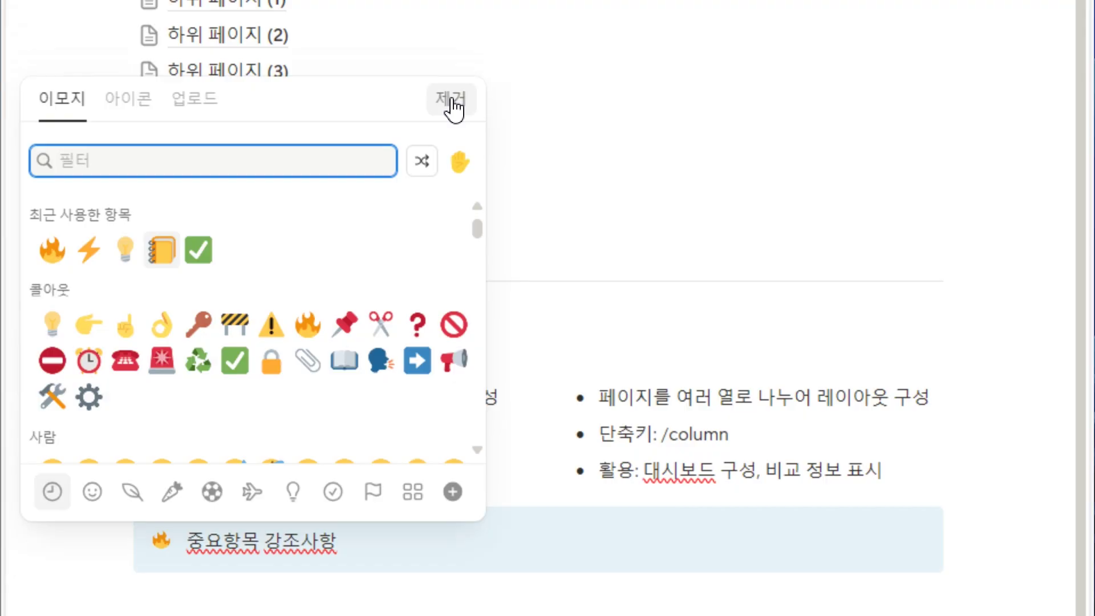
left_click(455, 108)
scroll(239, 540, "down", 3)
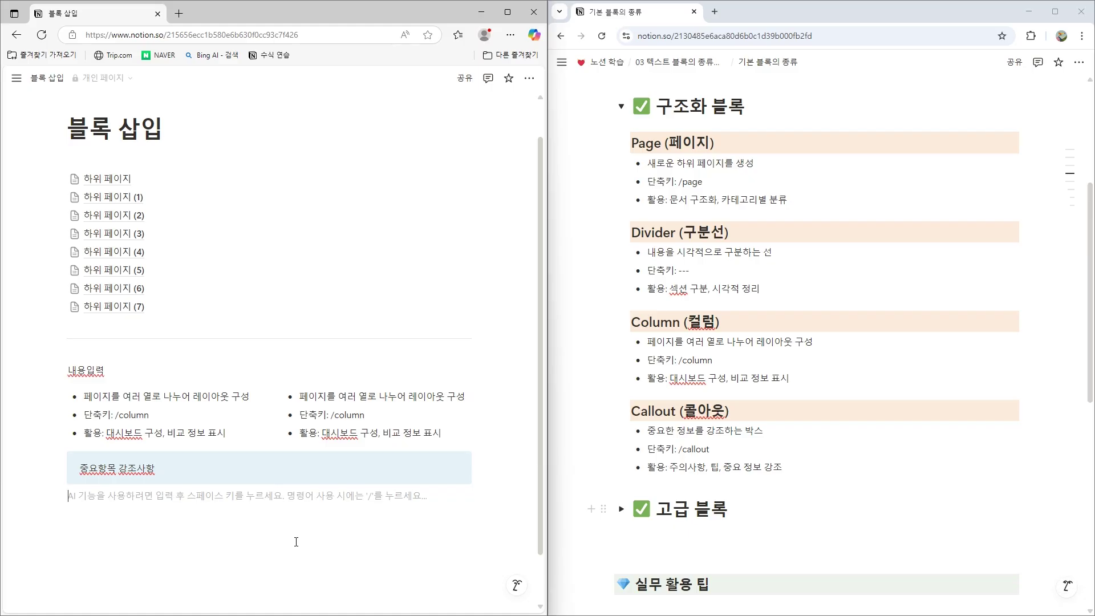
Collapse the 구조화 블록 section on the reference page and expand the 고급 블록 section to read its block descriptions
left_click(622, 107)
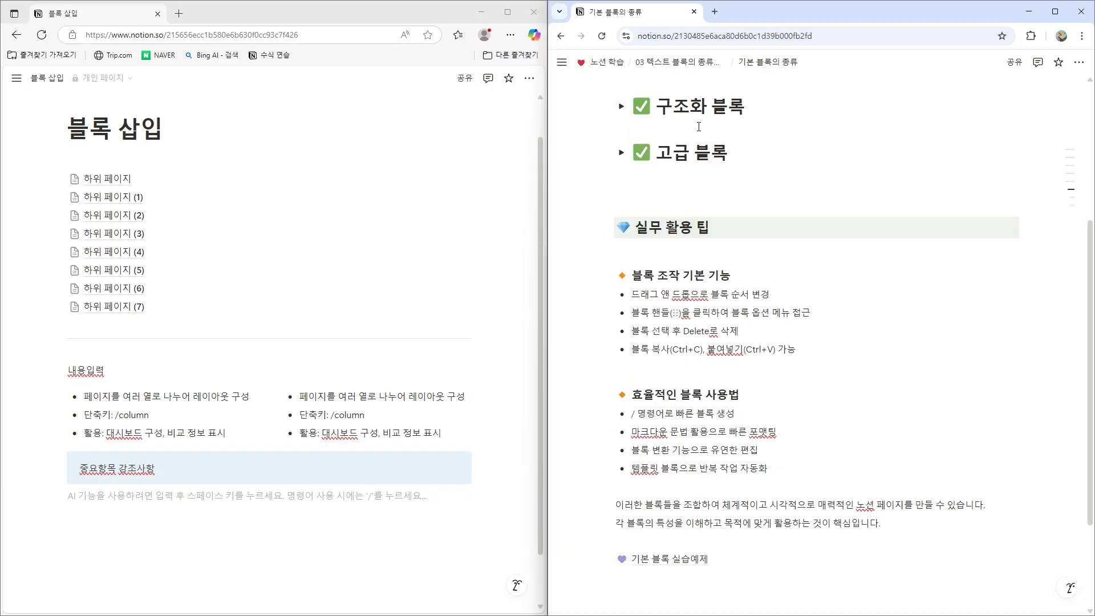
left_click(622, 162)
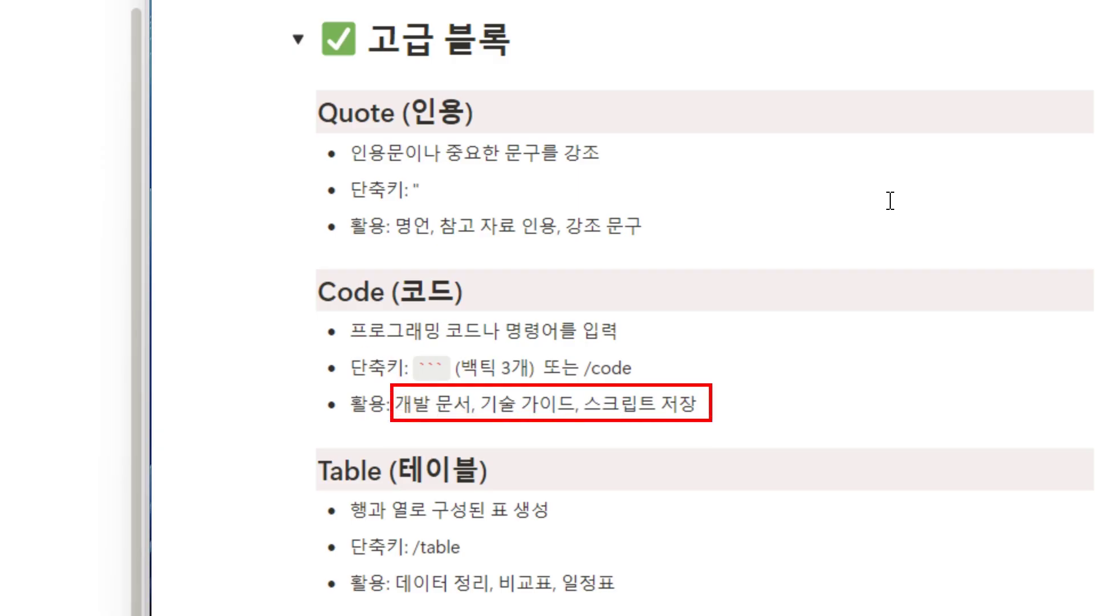
scroll(816, 340, "down", 4)
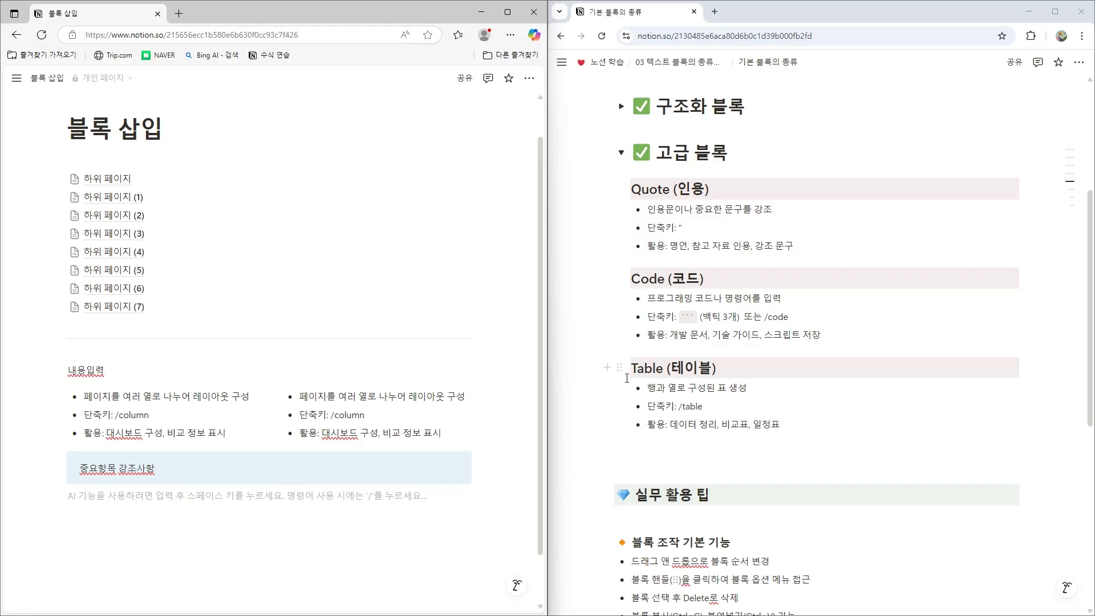
Delete all blocks below the title of the 블록 삽입 page and place the cursor in the empty body
left_click_drag(429, 538, 67, 174)
key("Delete")
left_click(105, 223)
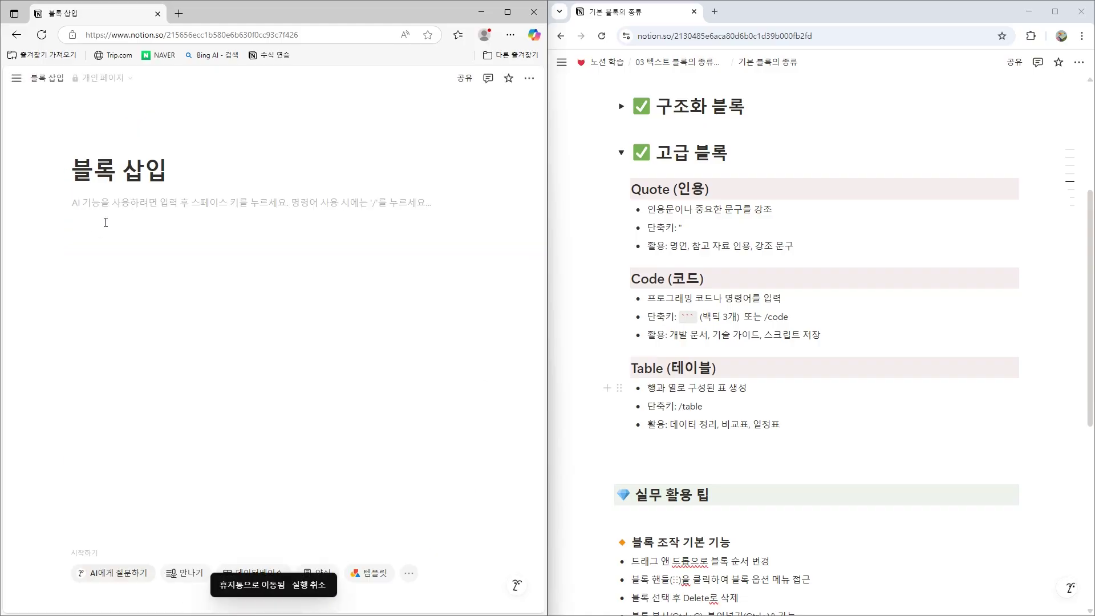
Insert a quote (인용) block with the text 인용문이나 중요한 문구를 강조 and leave a blank line below it
type("/")
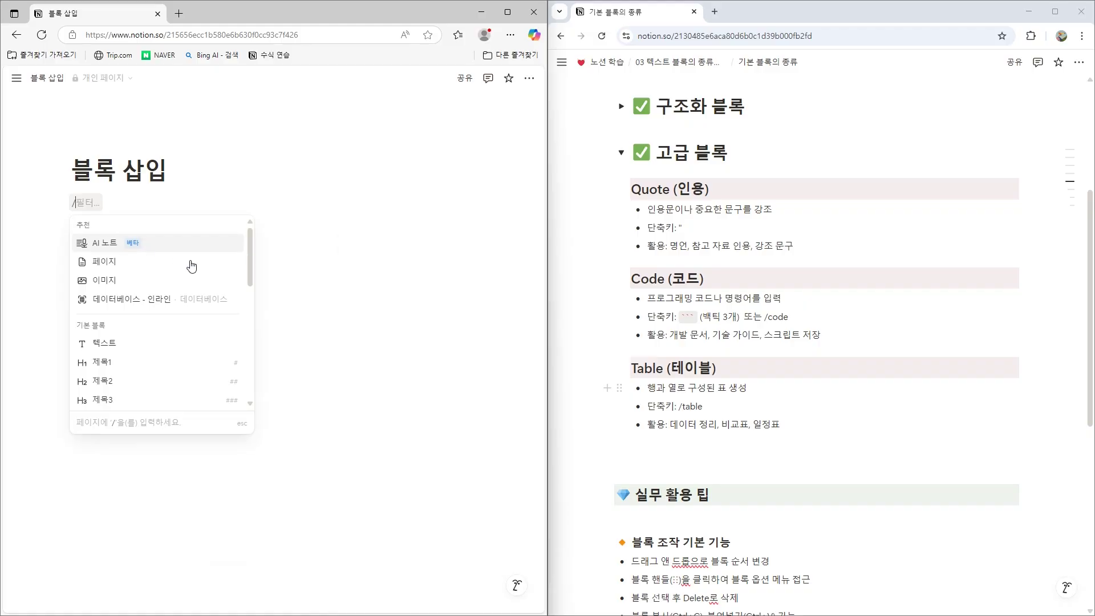
left_click_drag(251, 251, 245, 327)
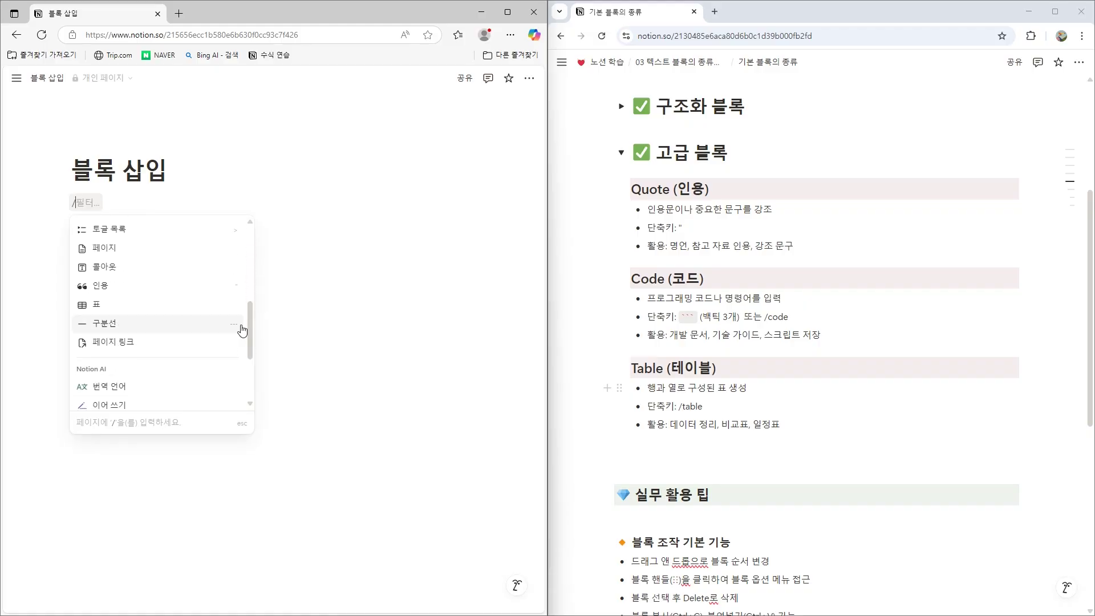
left_click(132, 293)
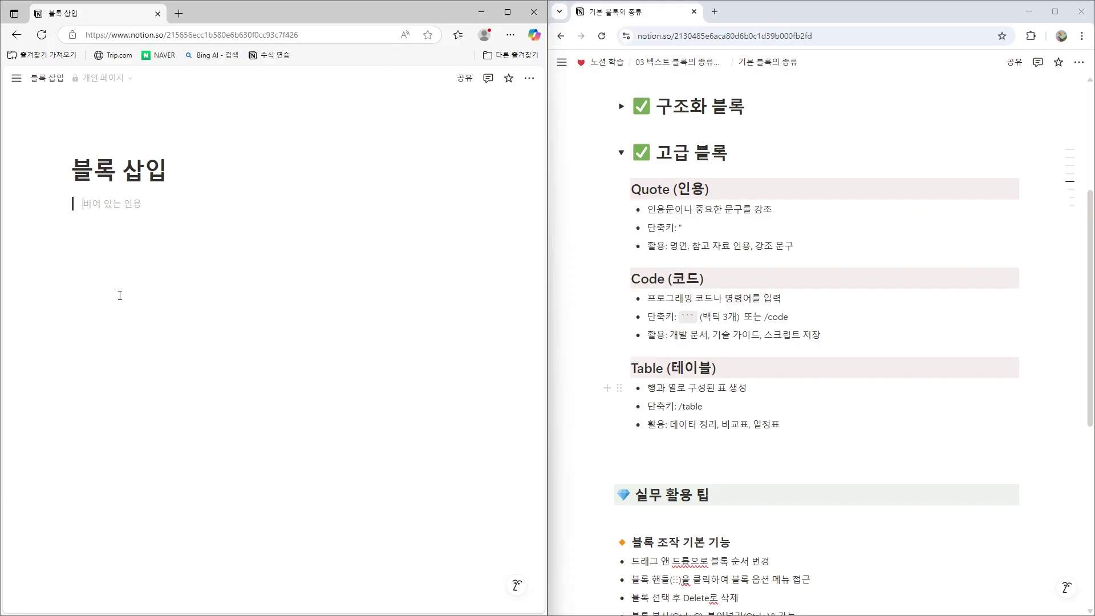
type("인용문")
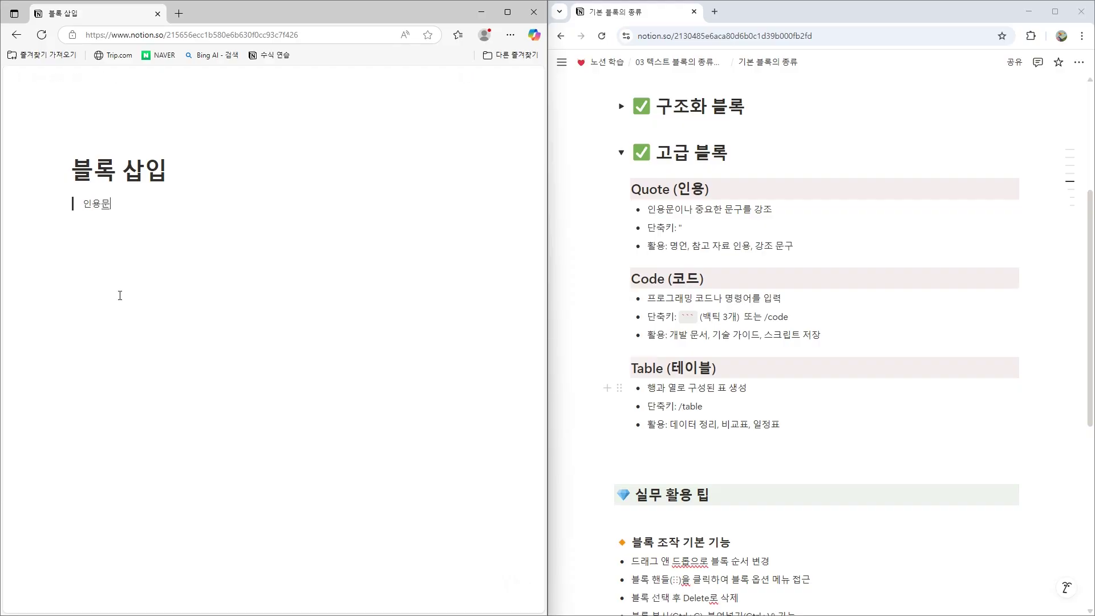
type("인나 중요한 문그")
type("를 강조")
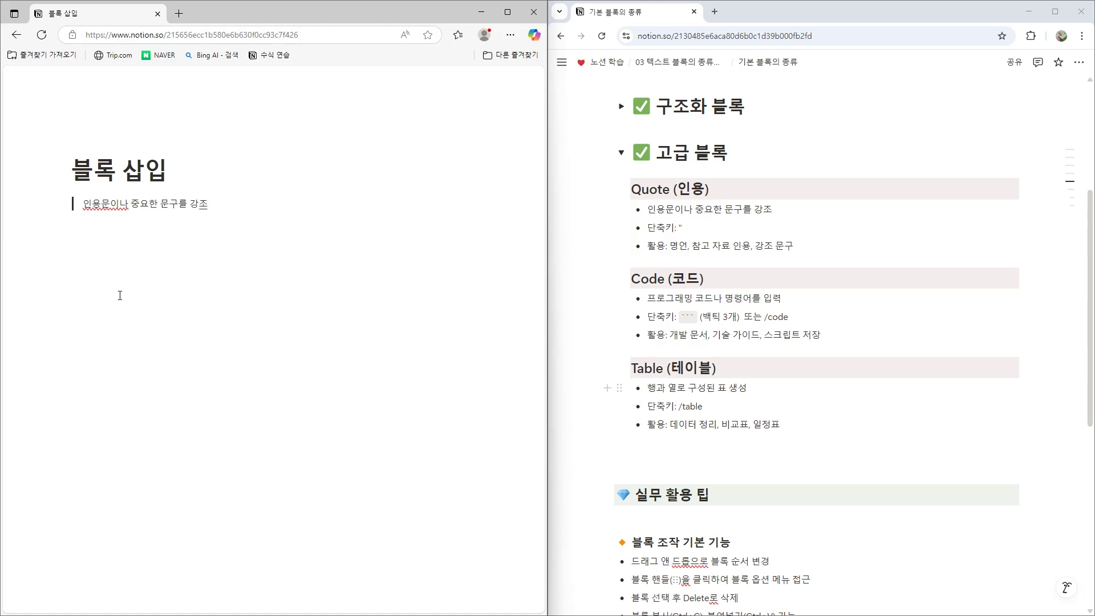
key("Return")
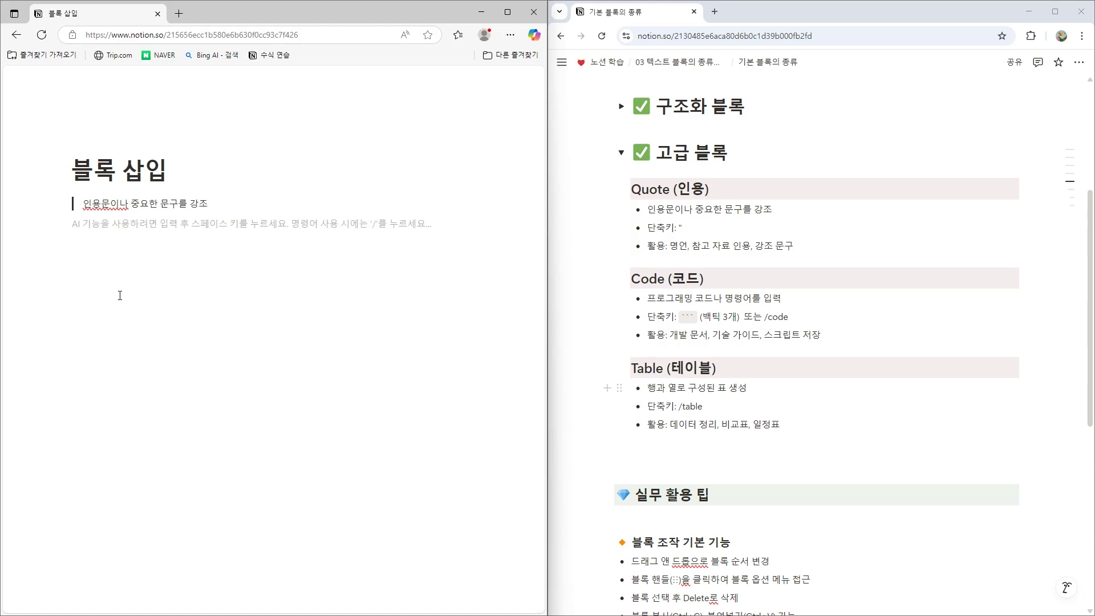
key("Return")
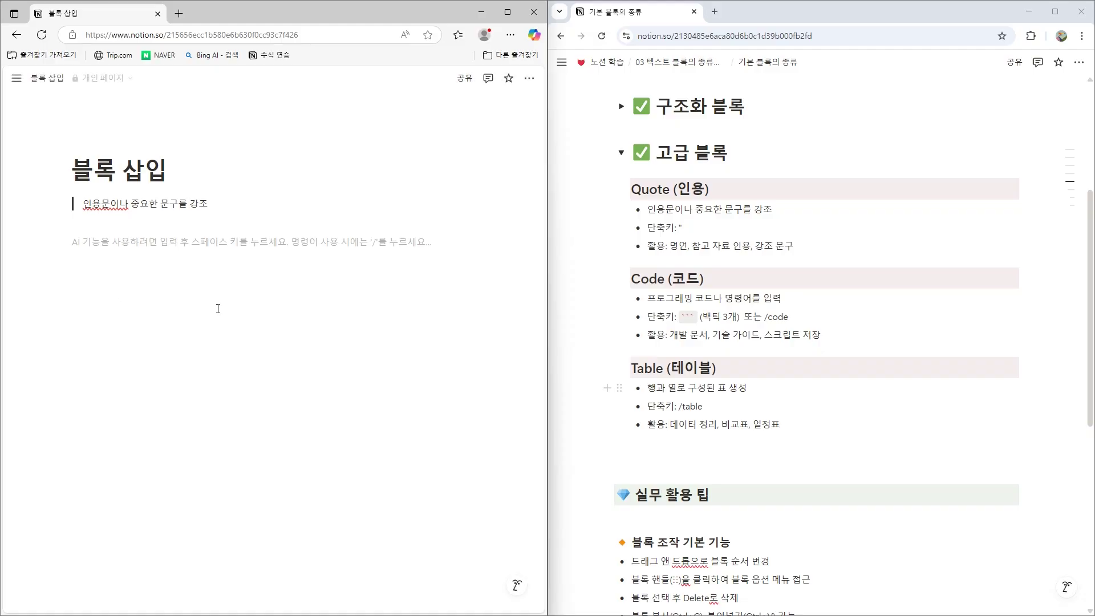
Insert a code (코드) block below the quote and set its language to Python
type("/")
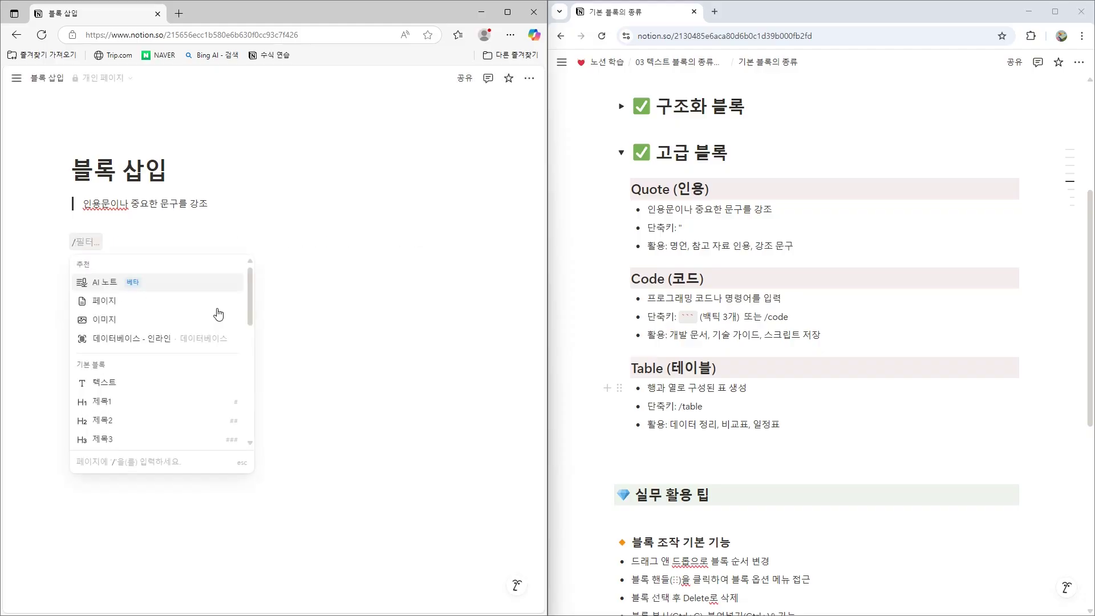
left_click_drag(248, 296, 235, 389)
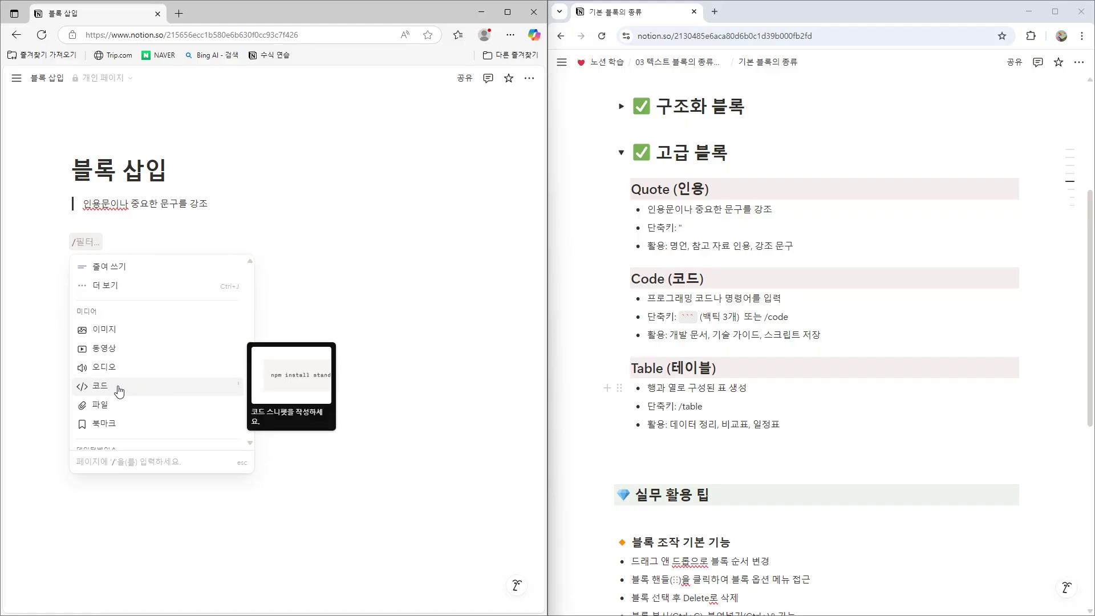
left_click(119, 390)
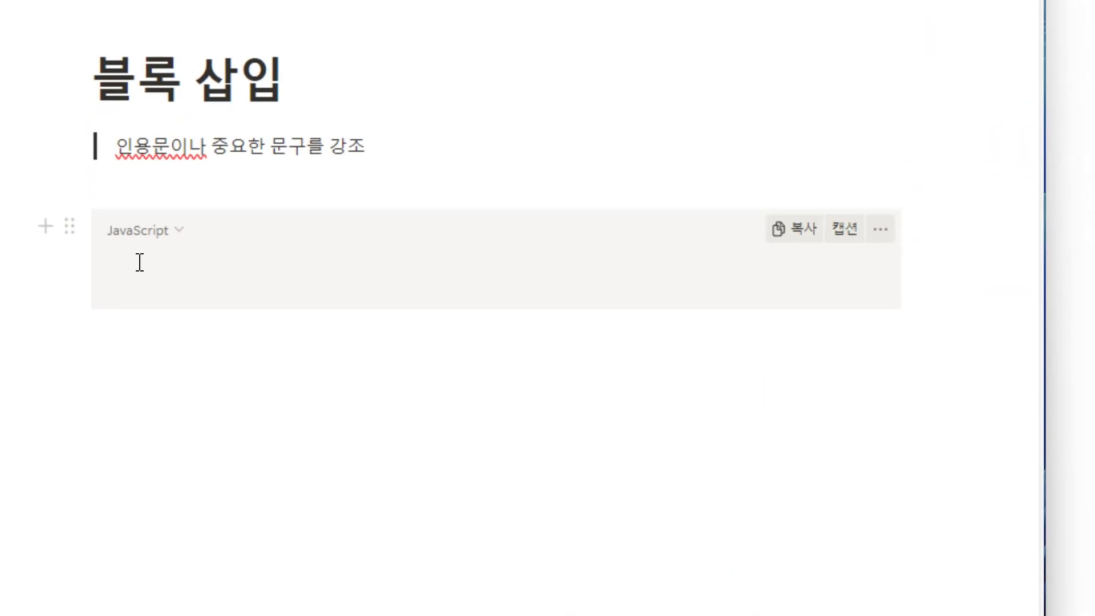
left_click(186, 244)
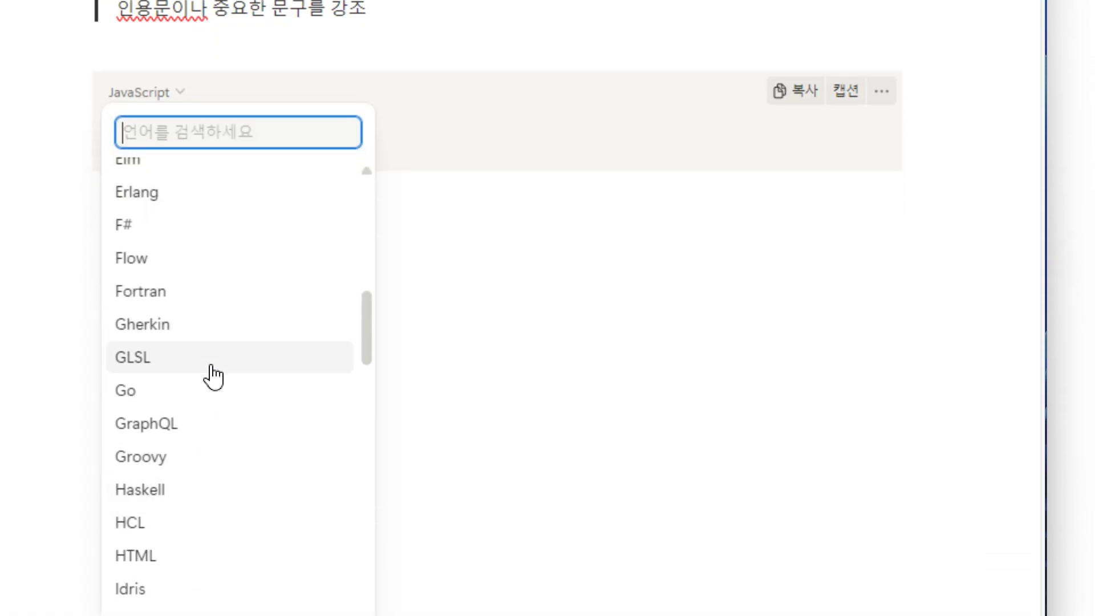
scroll(214, 387, "down", 10)
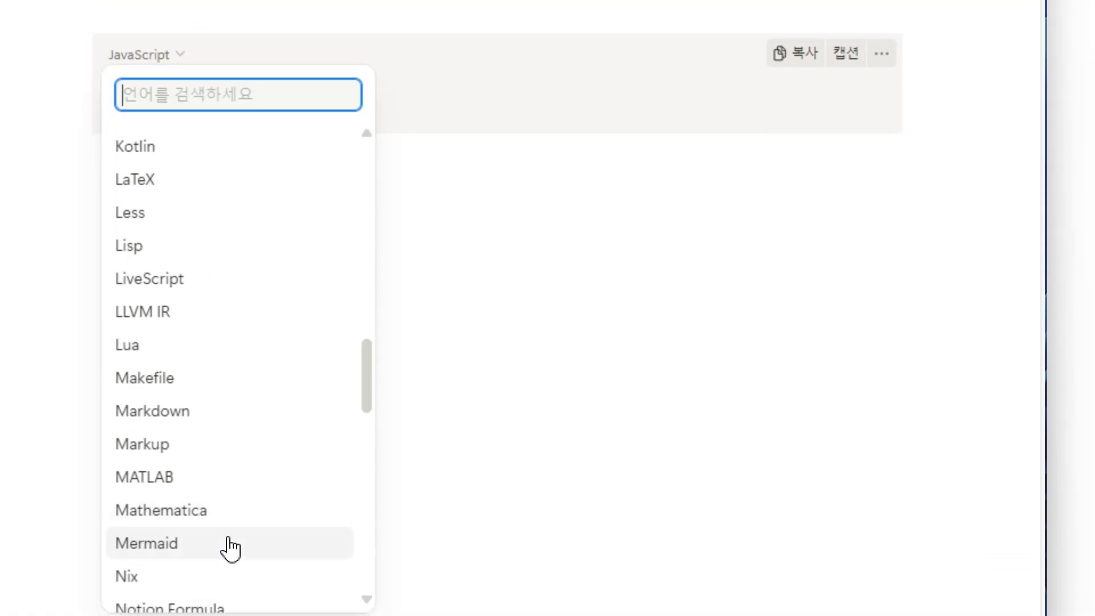
scroll(367, 408, "down", 1)
left_click_drag(367, 323, 366, 401)
left_click(167, 388)
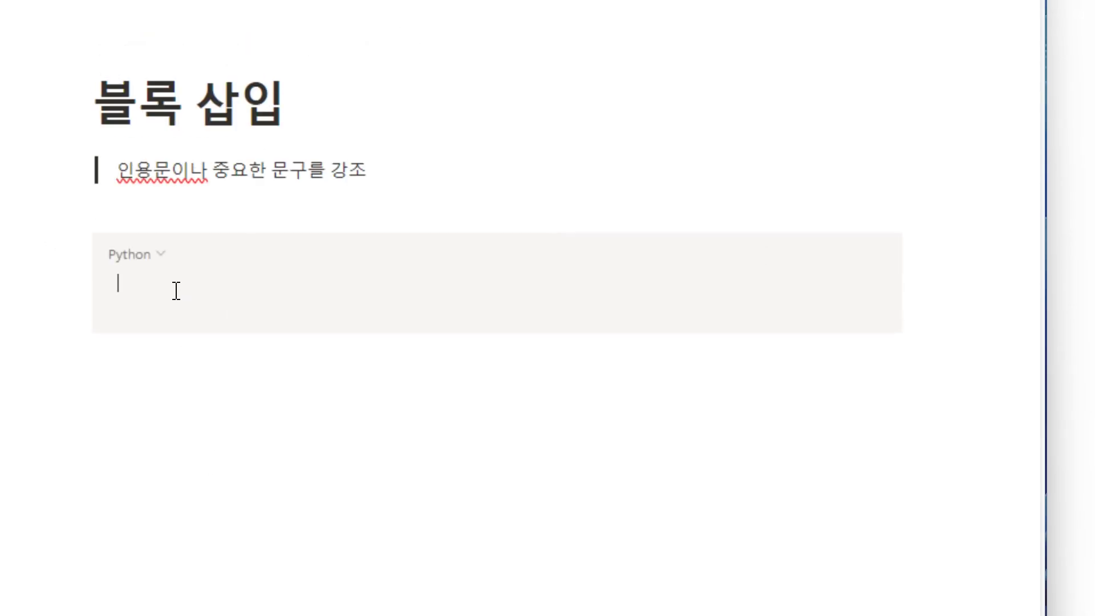
Enter the line print("안녕하세요") in the Python code block
type("pr")
type("int(\"")
type("안녕")
type("하세요\"")
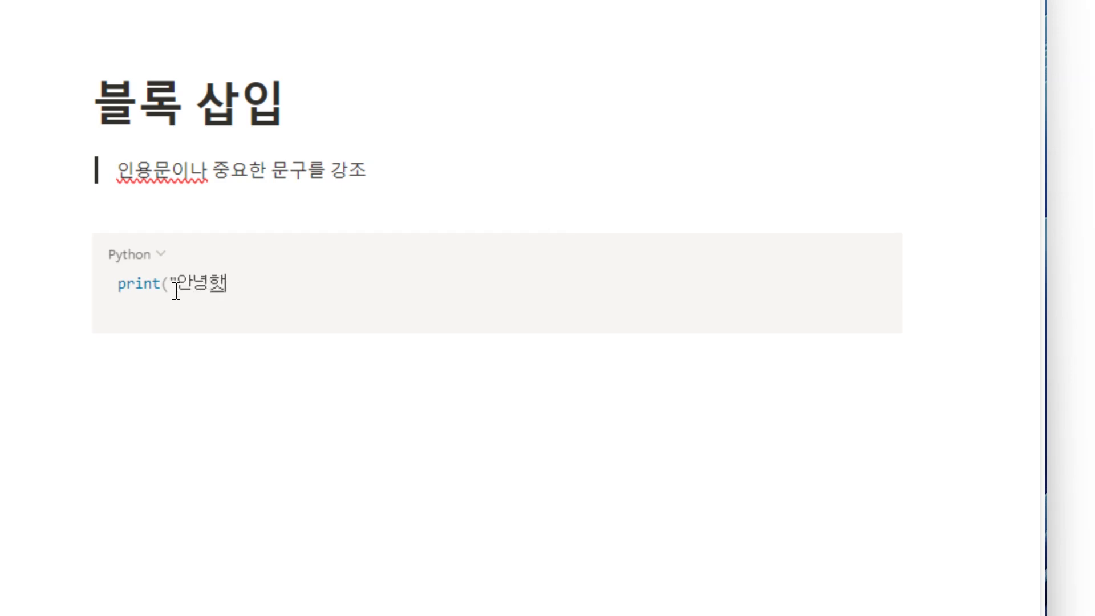
type(")")
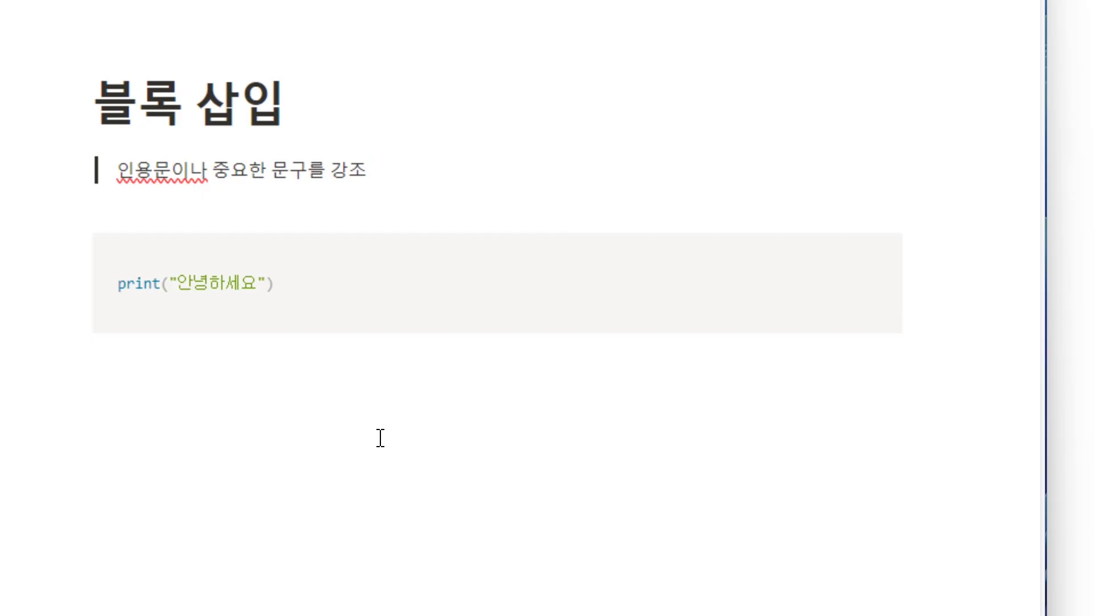
Insert a simple table (표) block below the Python code block
left_click(450, 399)
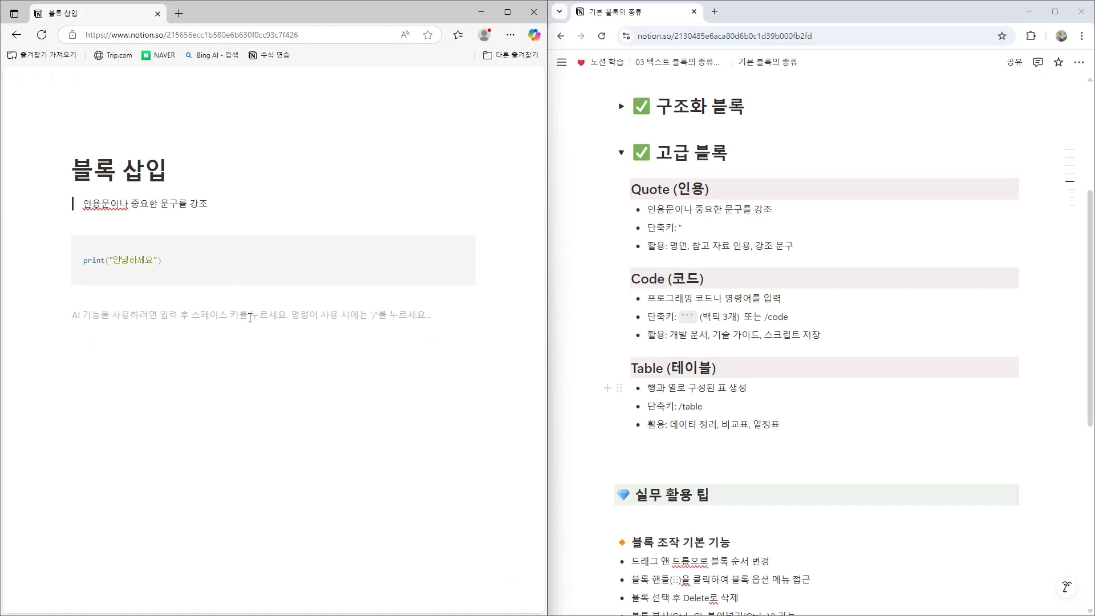
type("/")
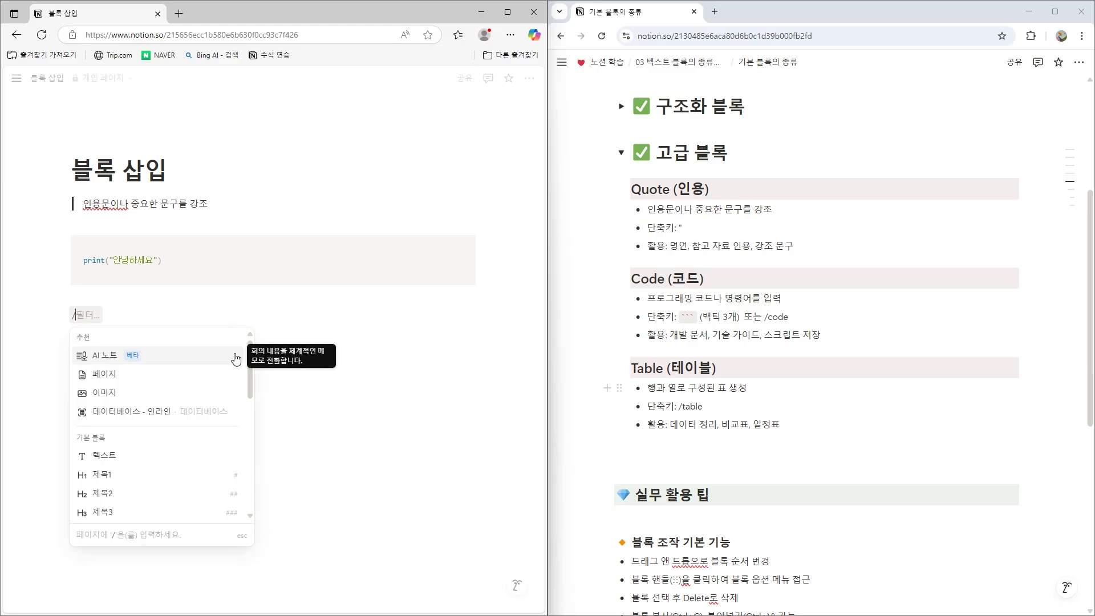
left_click_drag(251, 360, 255, 431)
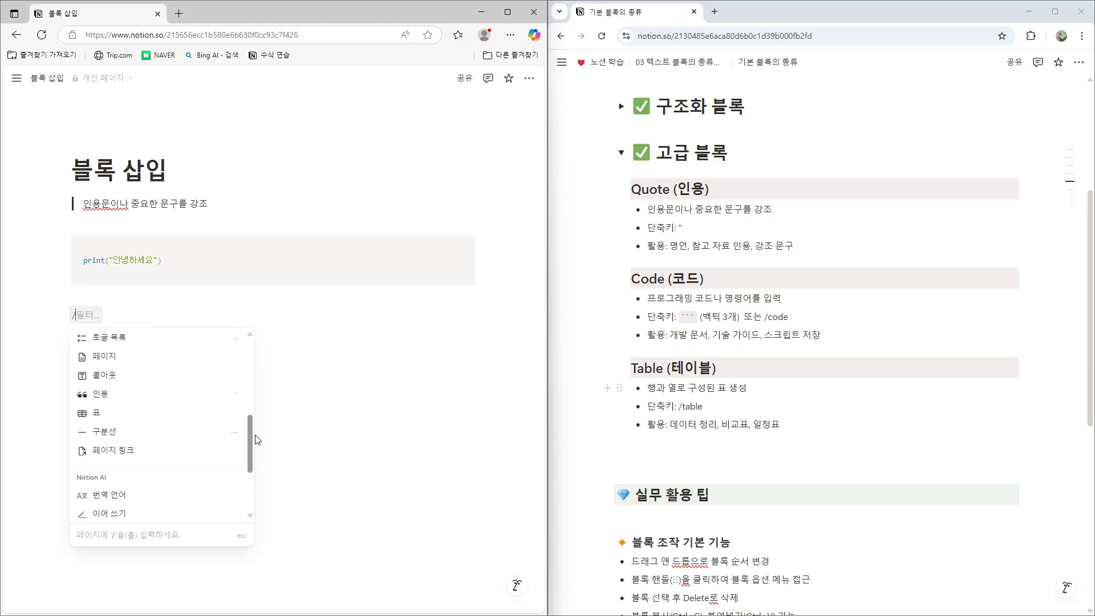
left_click(107, 412)
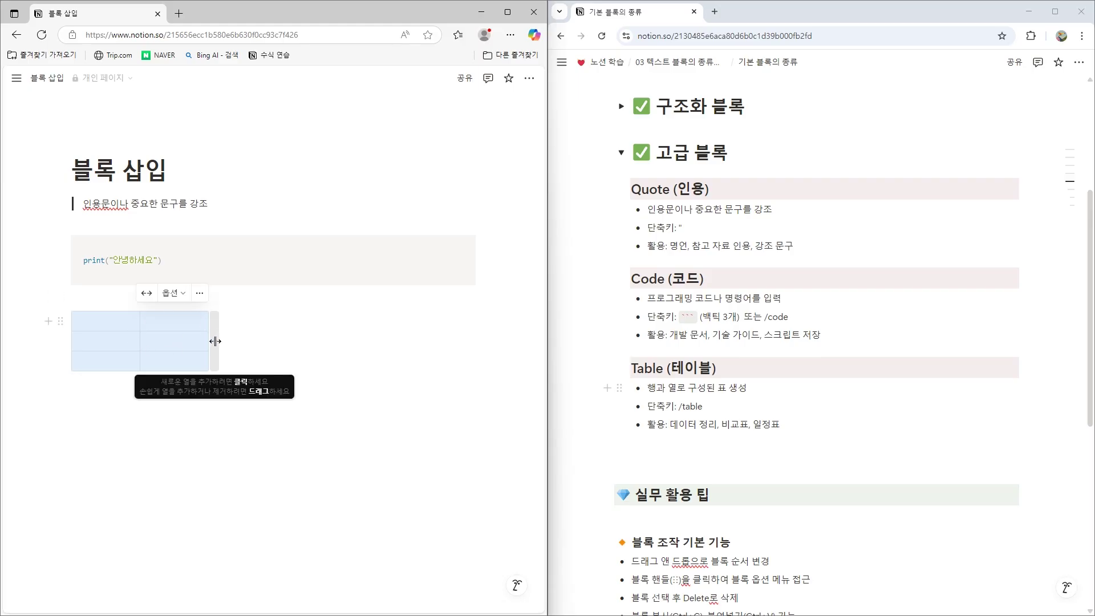
Extend the table to five columns and four rows, and place the cursor in the empty line below it
left_click_drag(215, 341, 347, 340)
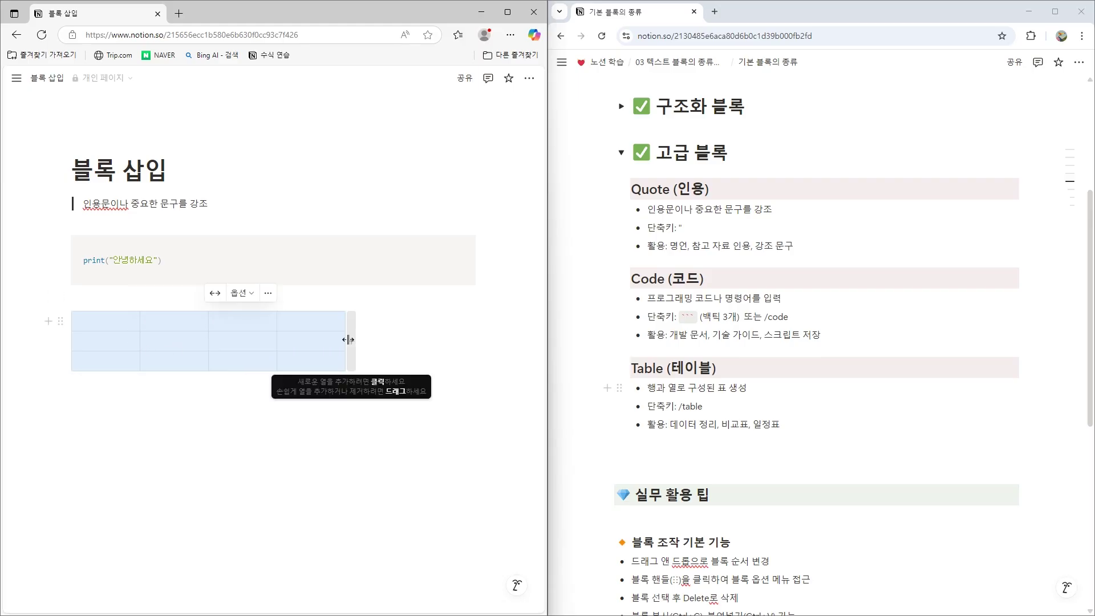
left_click_drag(348, 340, 374, 351)
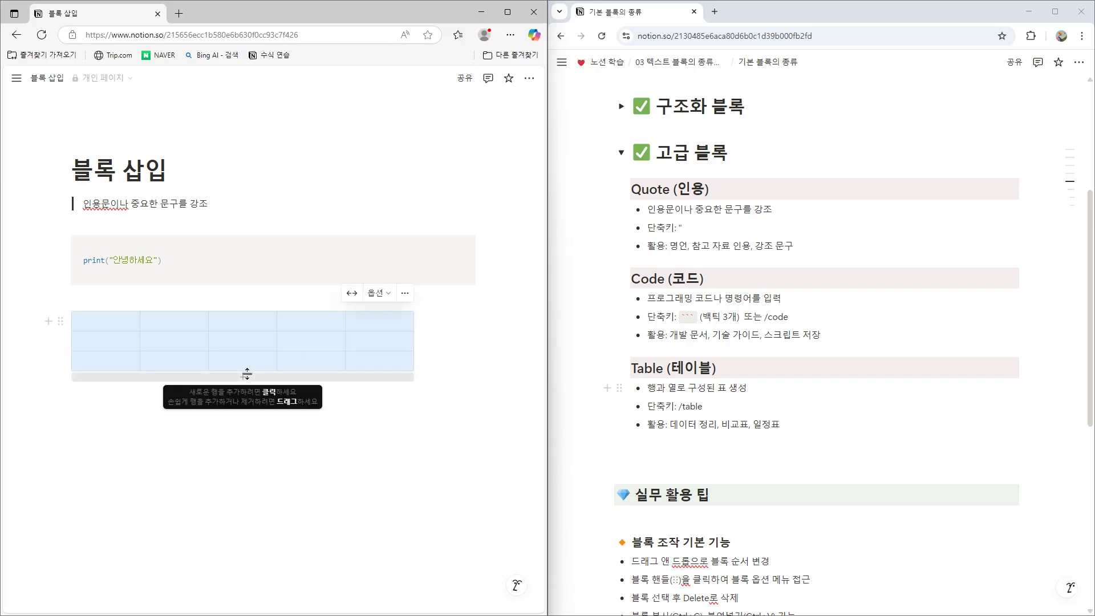
mouse_move(246, 374)
left_mouse_down()
mouse_move(255, 477)
mouse_move(262, 396)
mouse_move(259, 494)
mouse_move(258, 391)
left_mouse_up()
left_click(289, 457)
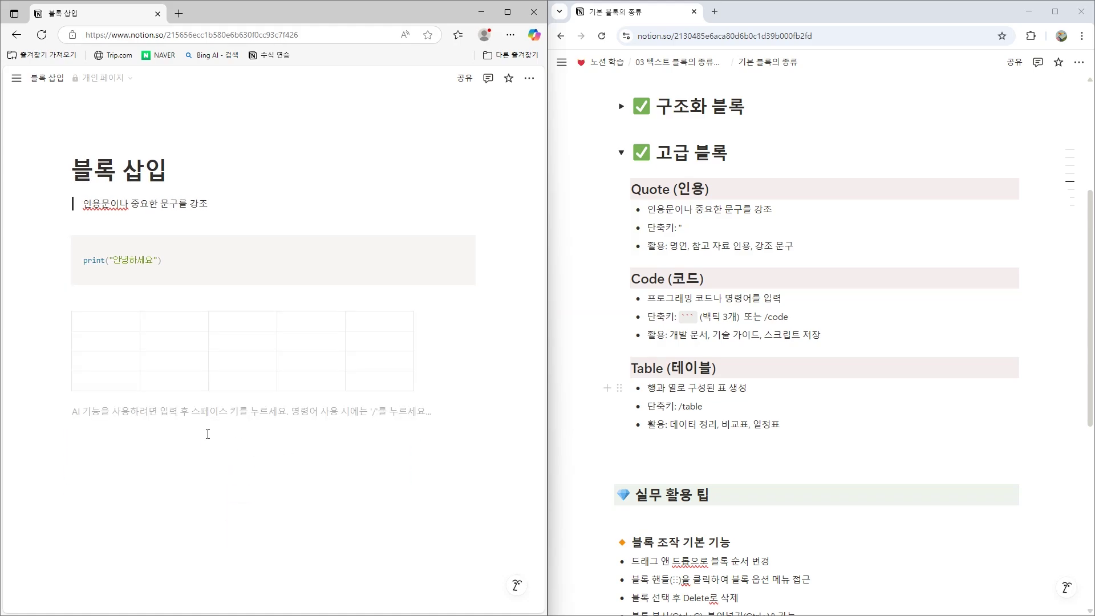
left_click(131, 325)
left_click(247, 324)
left_click(297, 325)
left_click(301, 343)
left_click(281, 448)
Collapse the 고급 블록 section of the 기본 블록의 종류 page and review the expanded 텍스트 블록 and 리스트 블록 sections
left_click(620, 152)
scroll(850, 171, "up", 4)
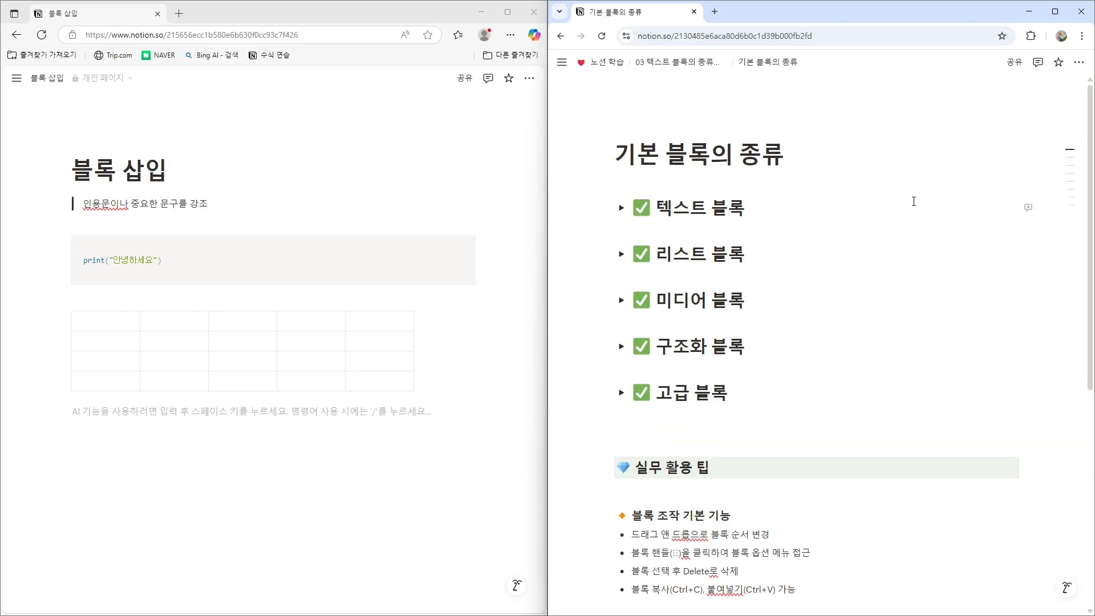
left_click(620, 207)
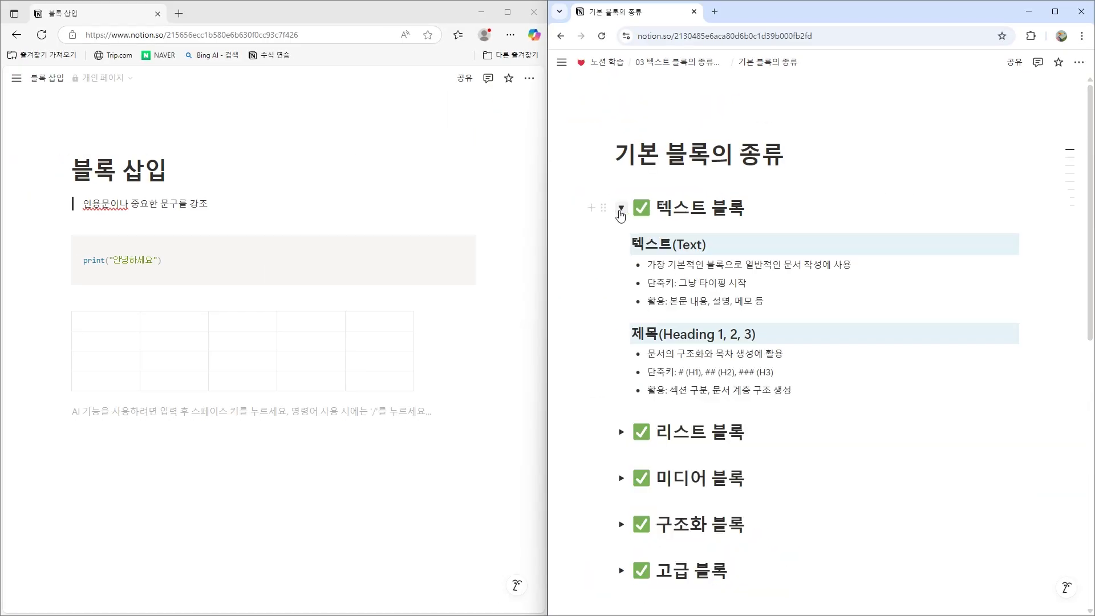
scroll(847, 220, "down", 1)
scroll(846, 220, "down", 4)
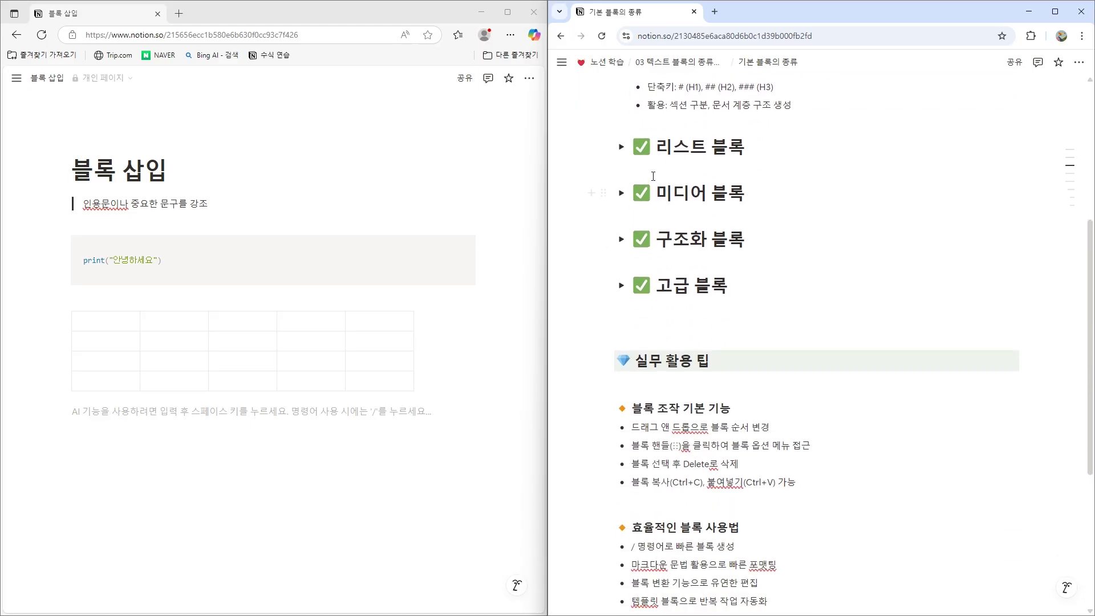
left_click(620, 147)
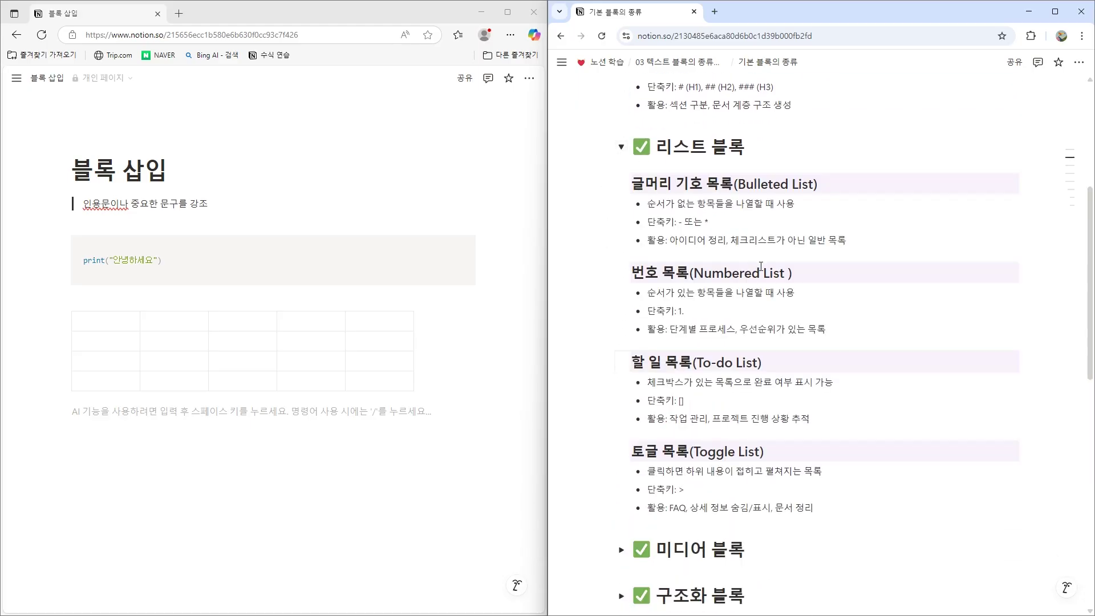
scroll(760, 266, "down", 4)
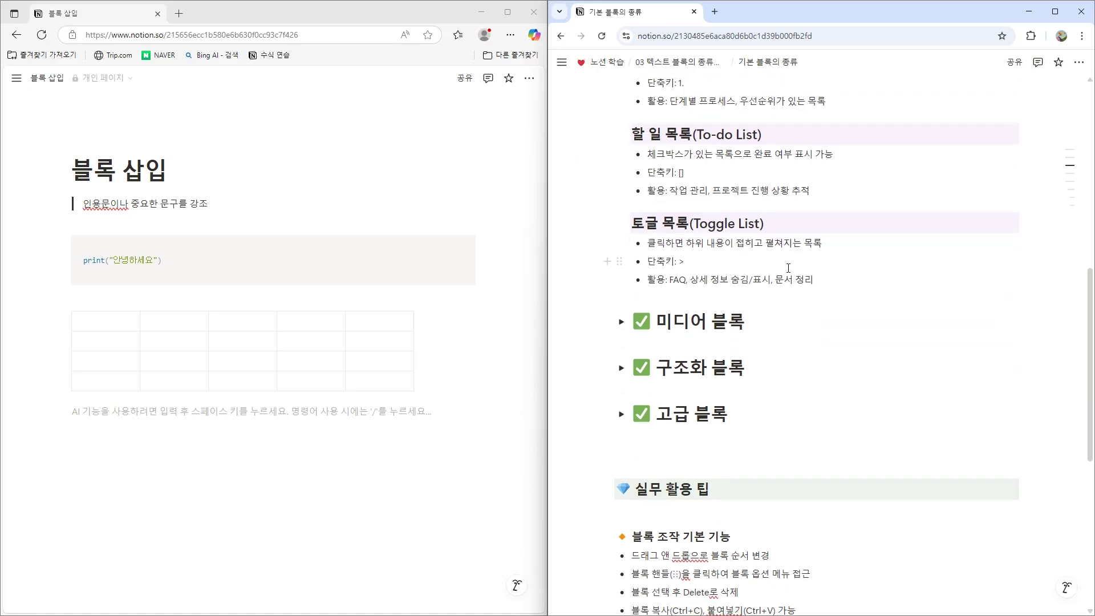
scroll(765, 273, "down", 2)
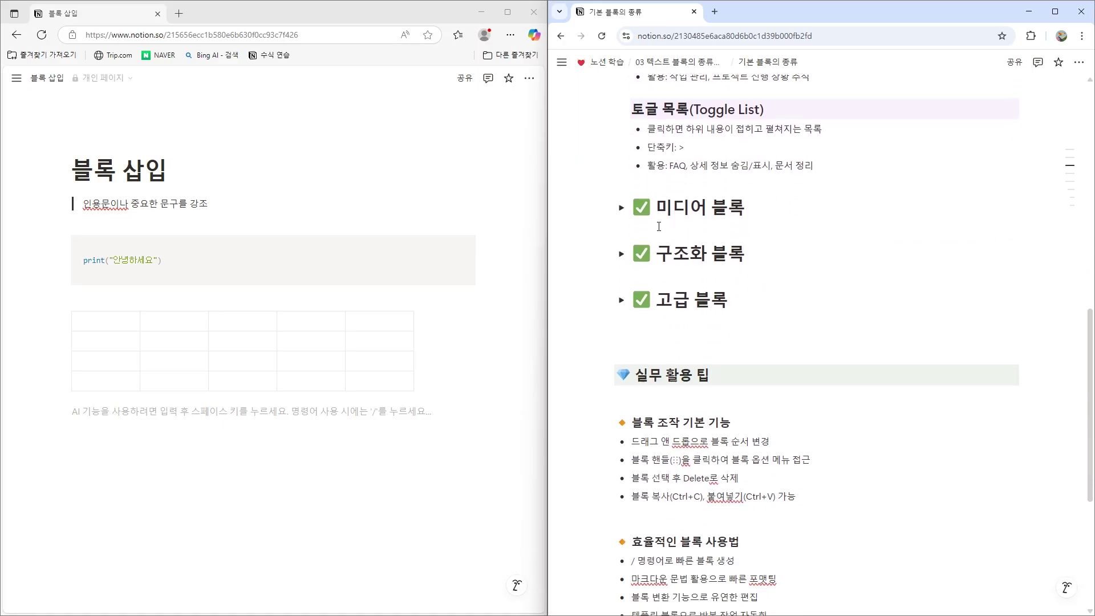
Expand the 미디어 블록 and 구조화 블록 sections and review the block types described in them
left_click(621, 207)
scroll(828, 223, "down", 2)
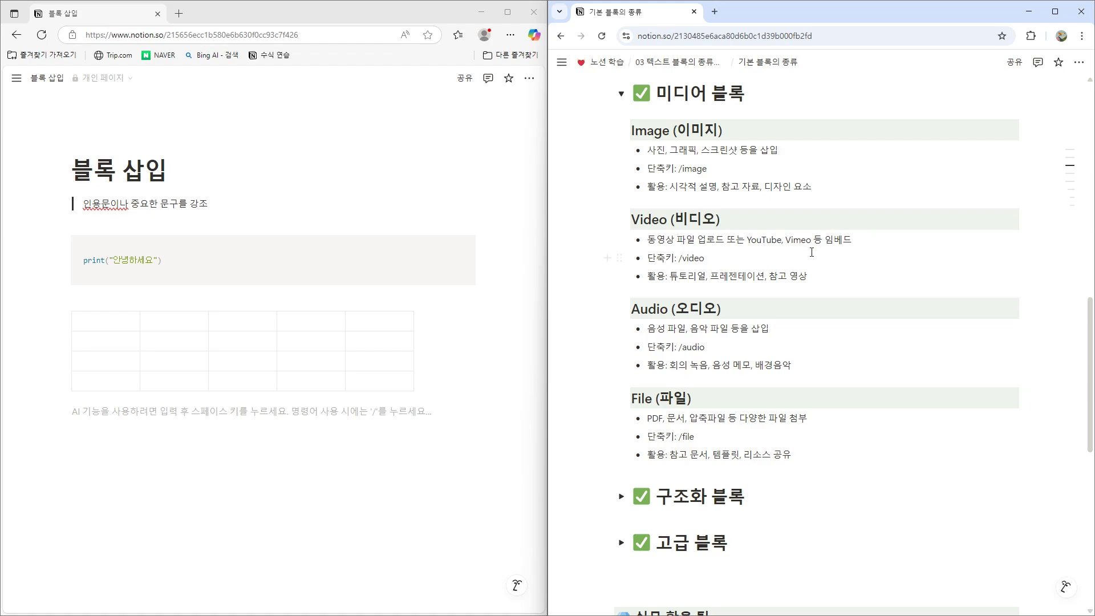
scroll(802, 266, "down", 2)
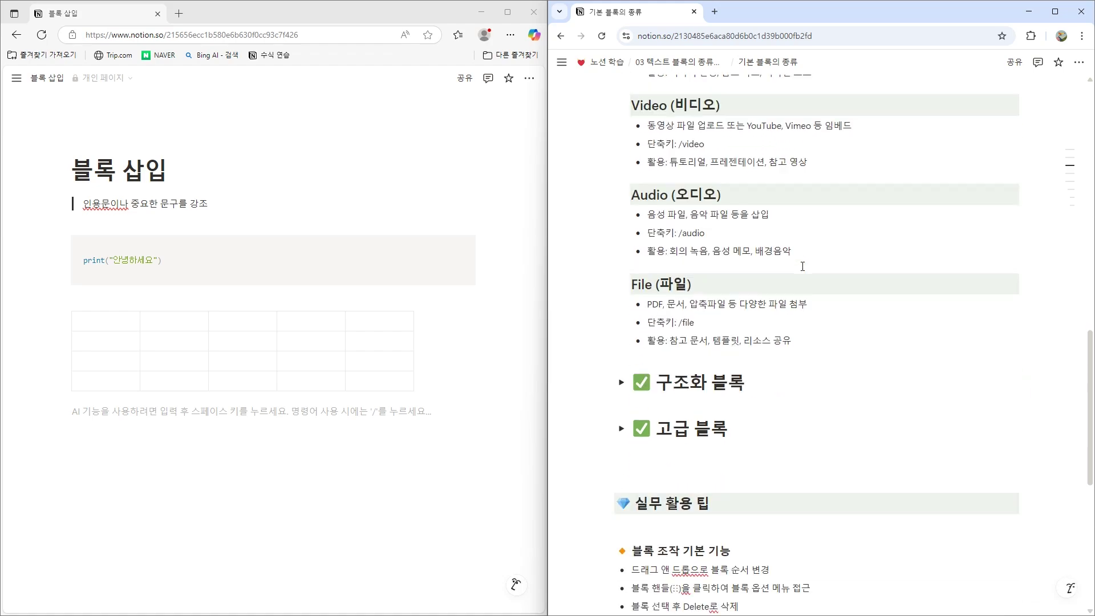
scroll(801, 271, "down", 2)
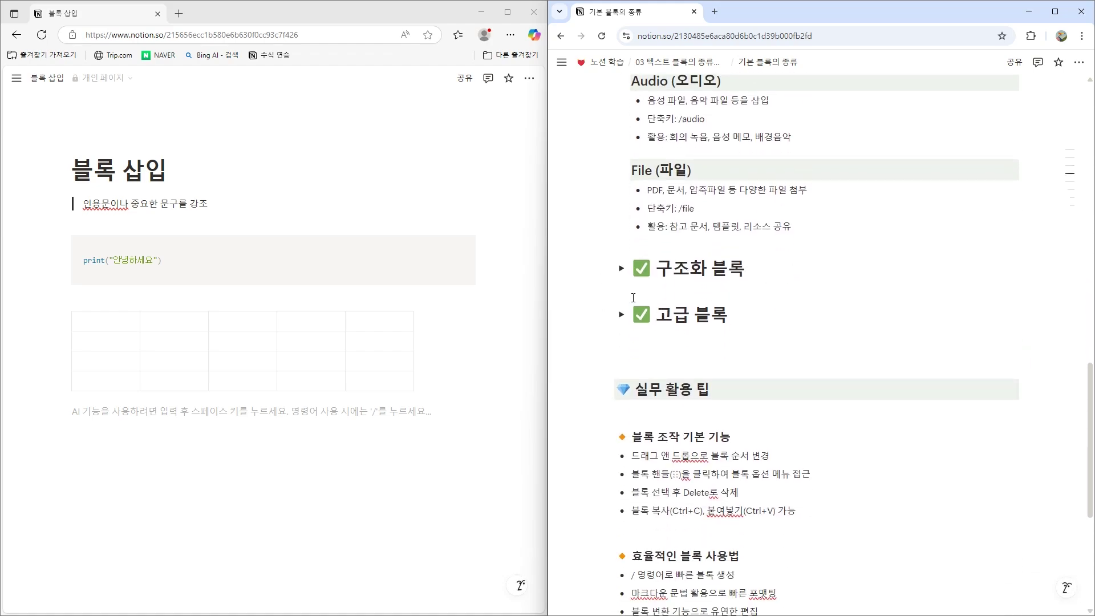
left_click(621, 268)
scroll(878, 269, "down", 2)
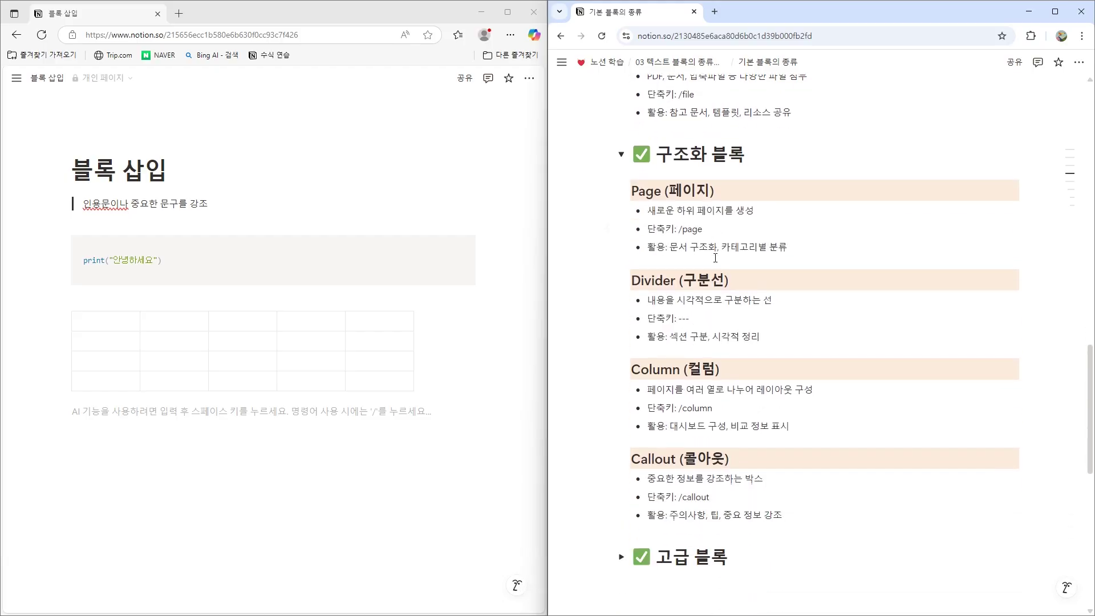
scroll(739, 423, "down", 3)
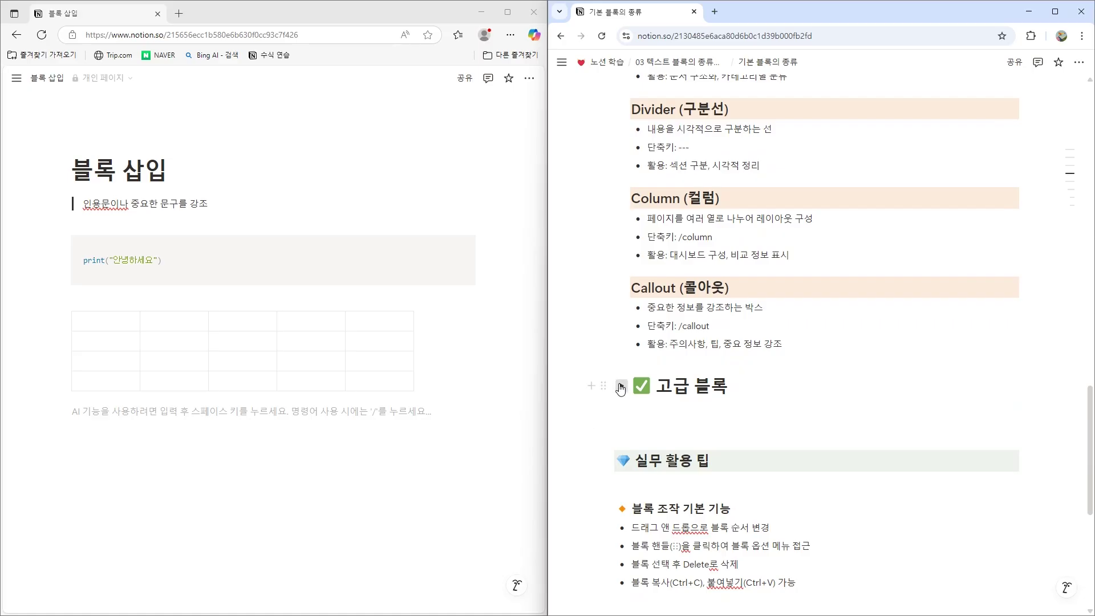
Expand the 고급 블록 section, review its block types and read on to the 실무 활용 팁 section
left_click(621, 388)
scroll(814, 317, "down", 3)
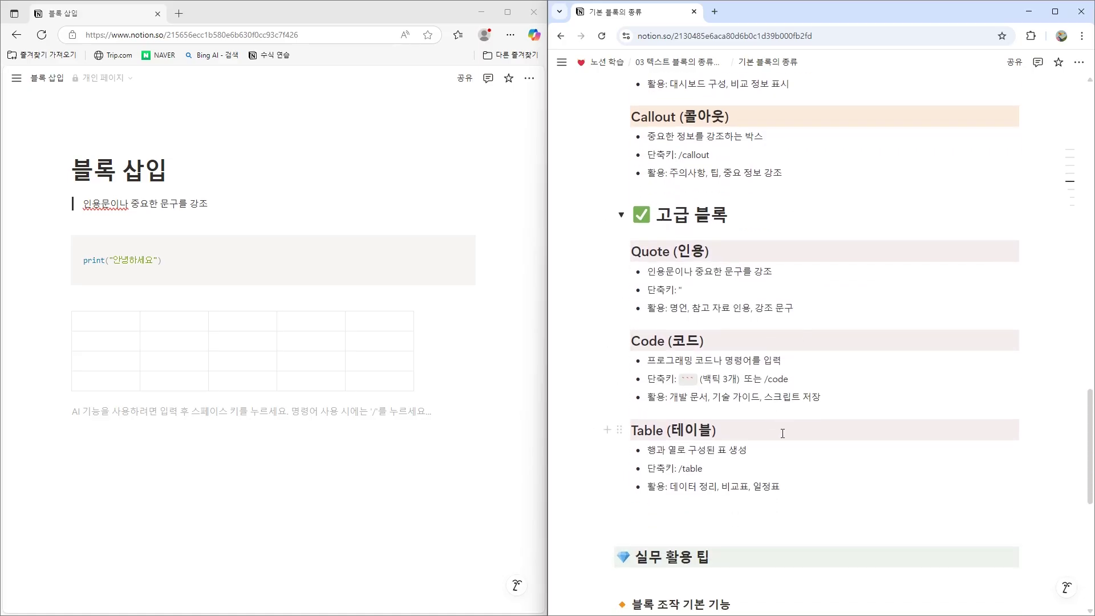
scroll(792, 433, "down", 5)
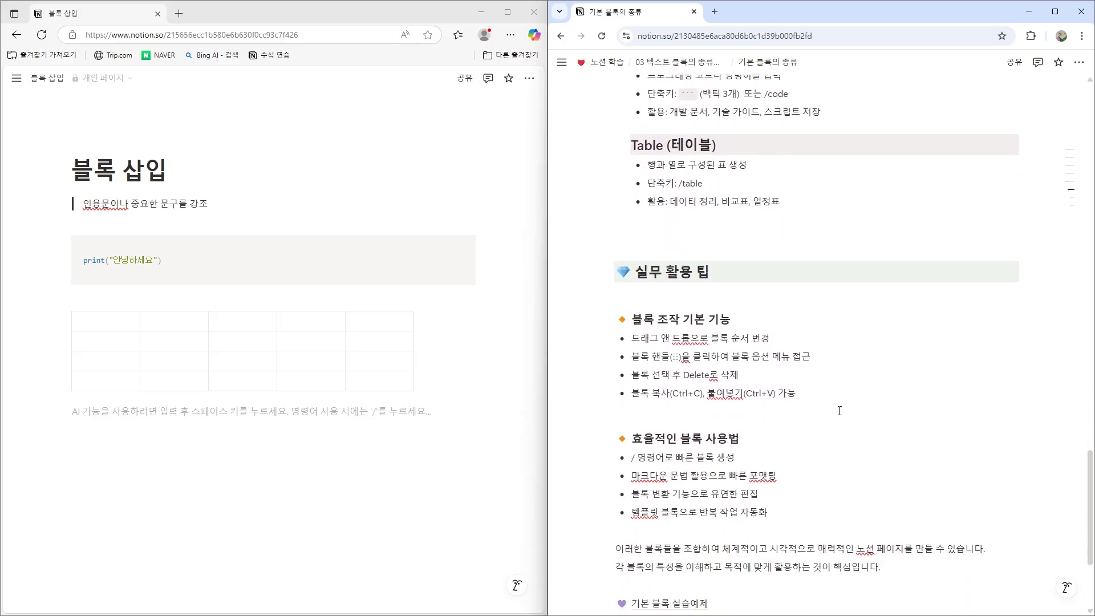
scroll(843, 396, "down", 2)
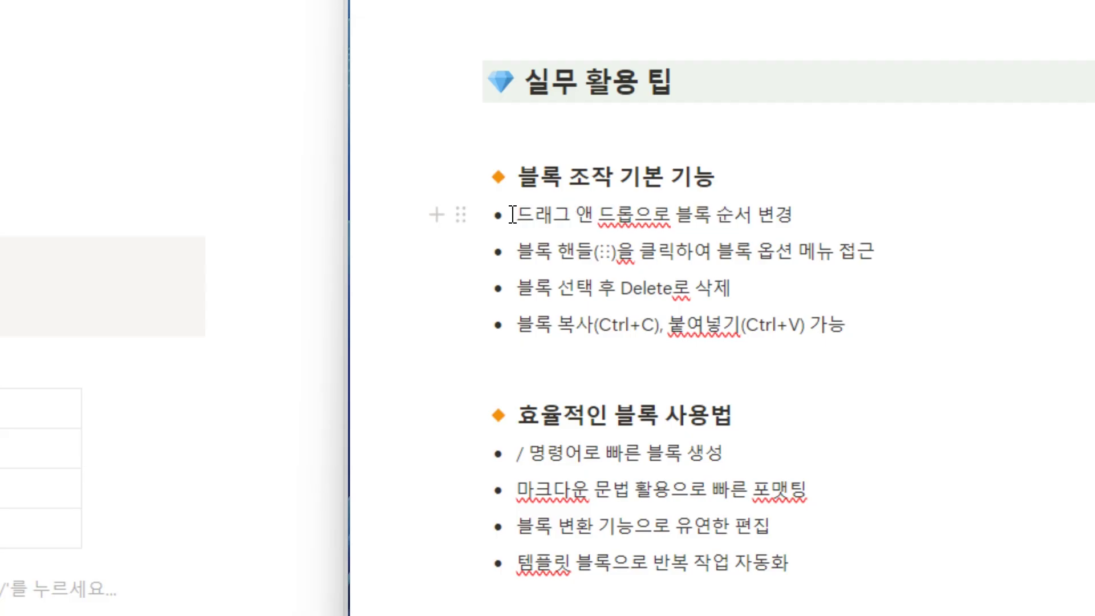
Select the 드래그 앤 드롭으로 블록 순서 변경 bullet by its handle and examine its block options, including the conversion types
mouse_move(460, 215)
left_mouse_down()
mouse_move(466, 345)
mouse_move(464, 232)
mouse_move(478, 206)
left_mouse_up()
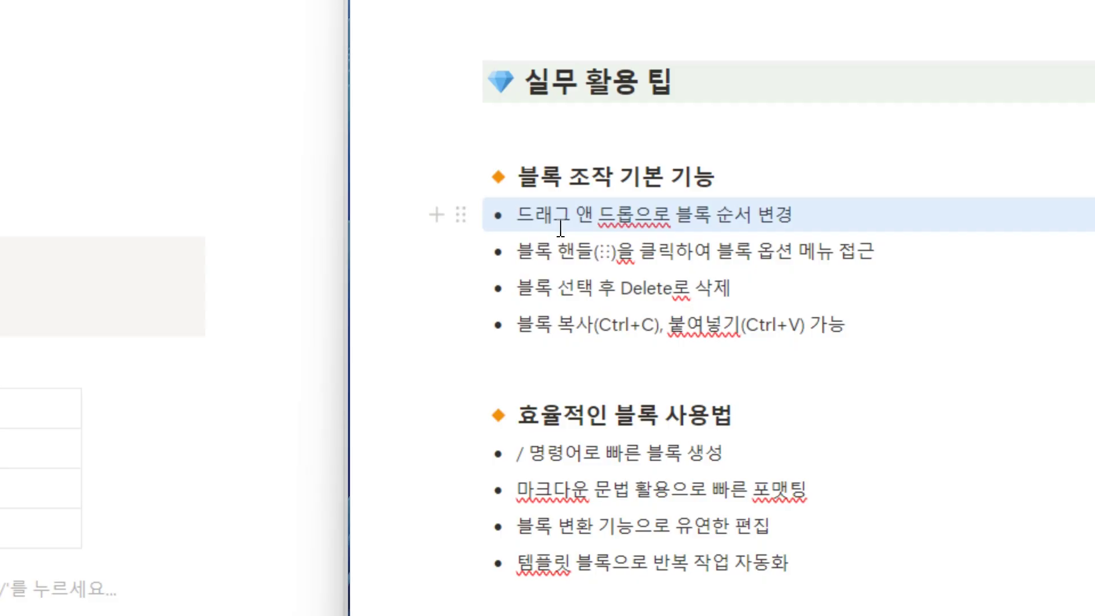
left_click(462, 216)
mouse_move(535, 71)
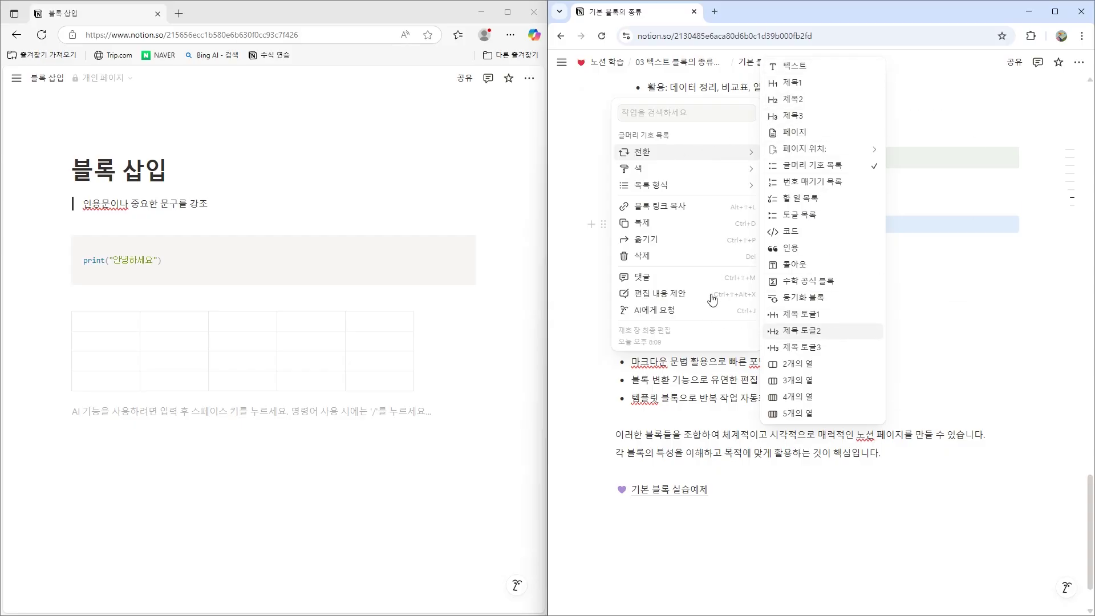
mouse_move(750, 183)
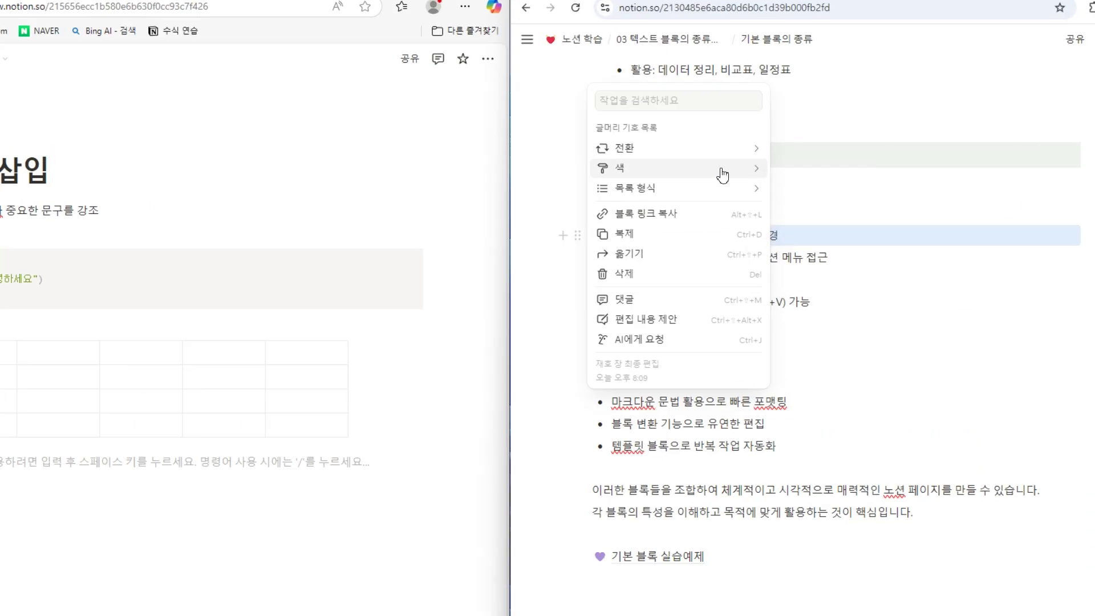
mouse_move(665, 153)
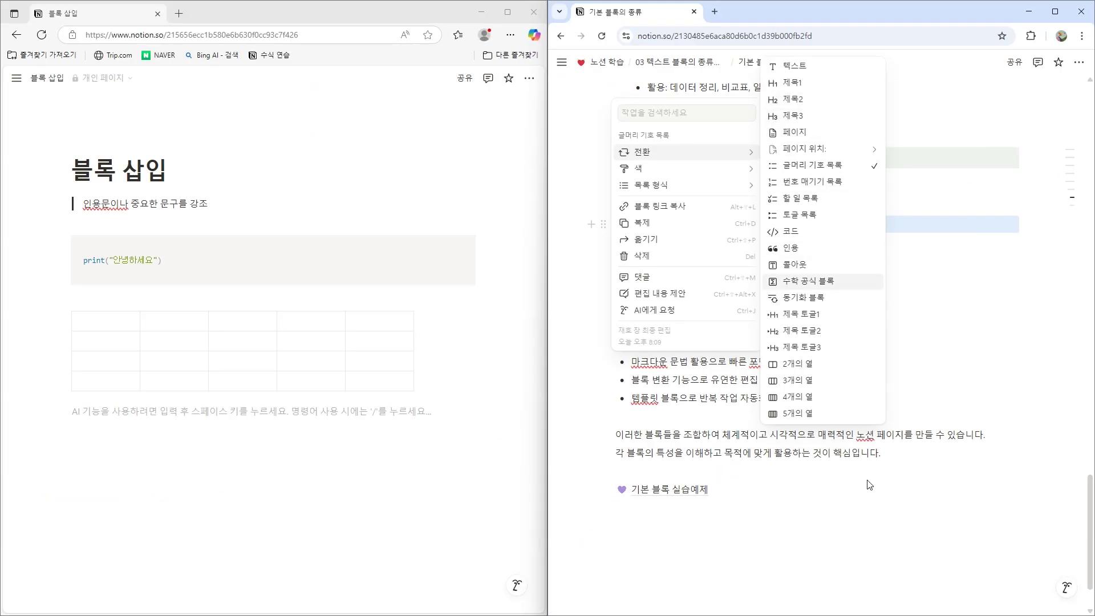
key("Escape")
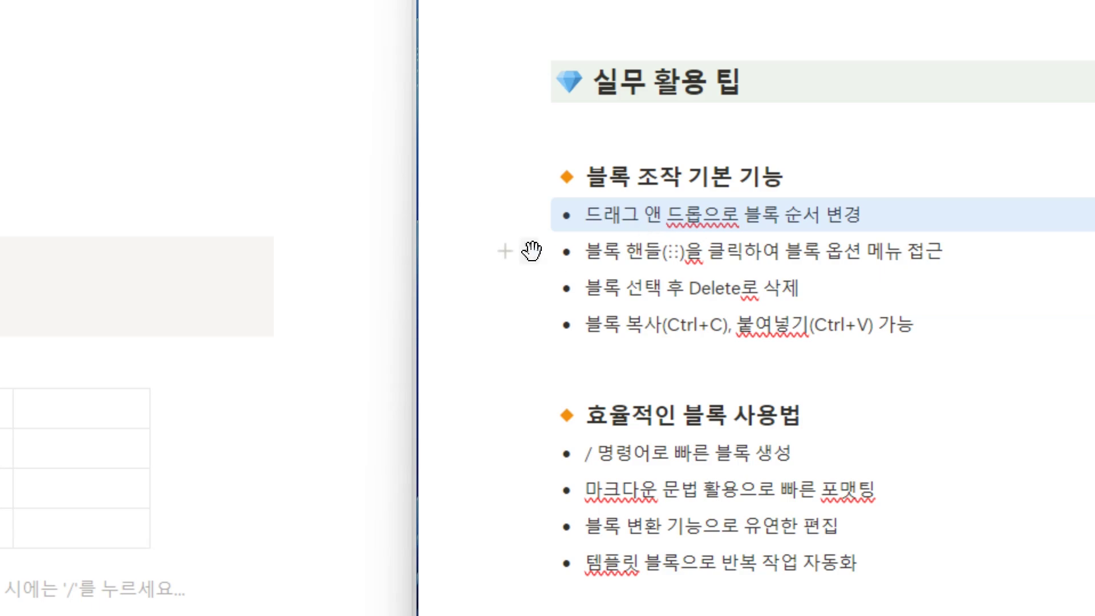
Convert the second bullet under 블록 조작 기본 기능 to a toggle list (토글 목록) and leave the toggle collapsed
left_click(527, 251)
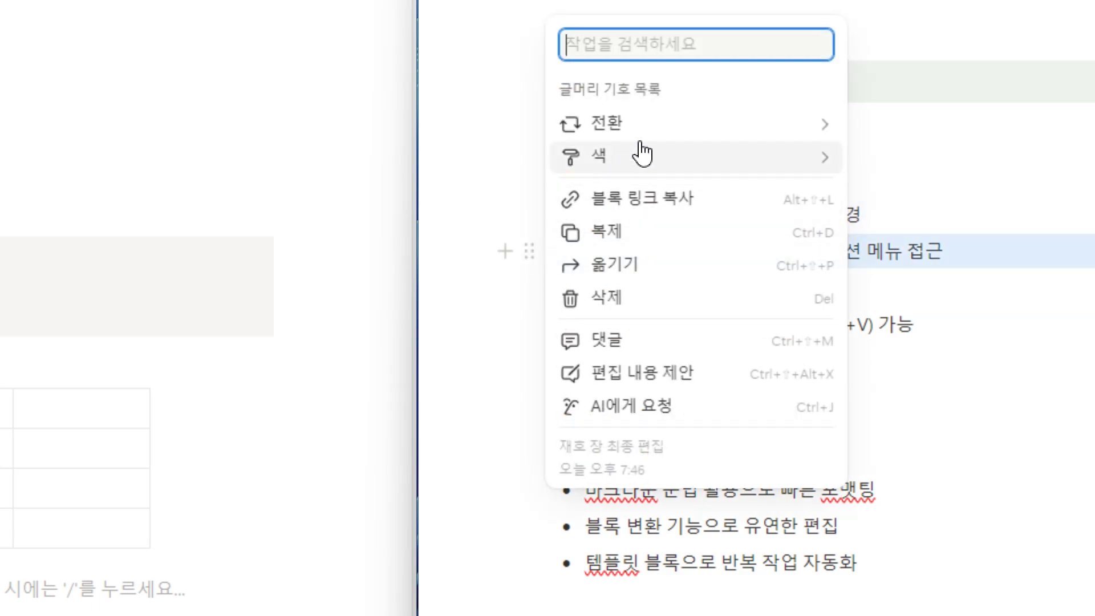
mouse_move(652, 145)
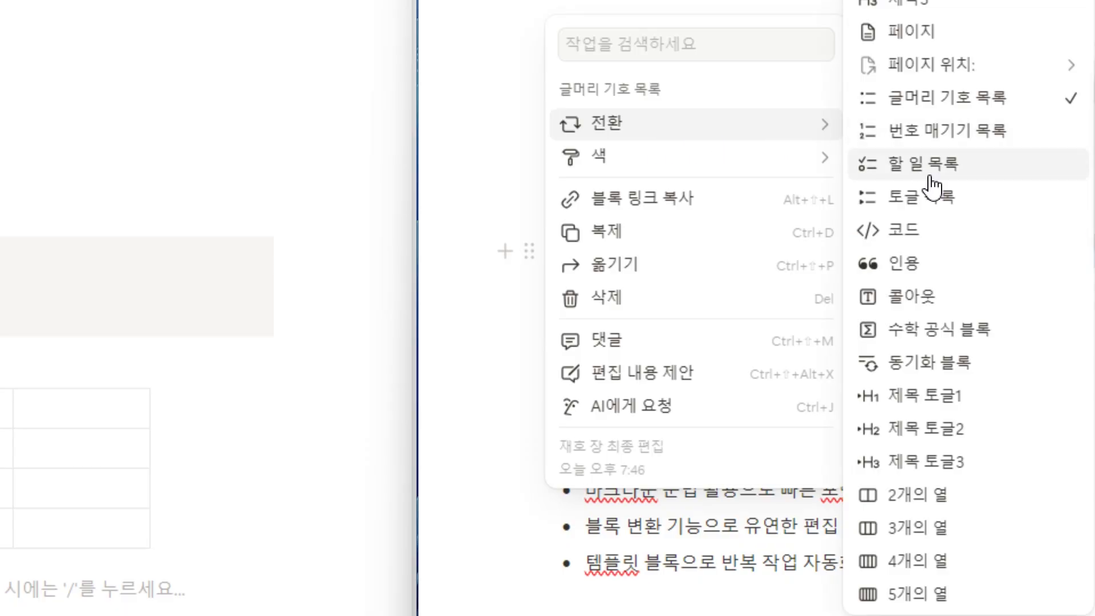
left_click(920, 205)
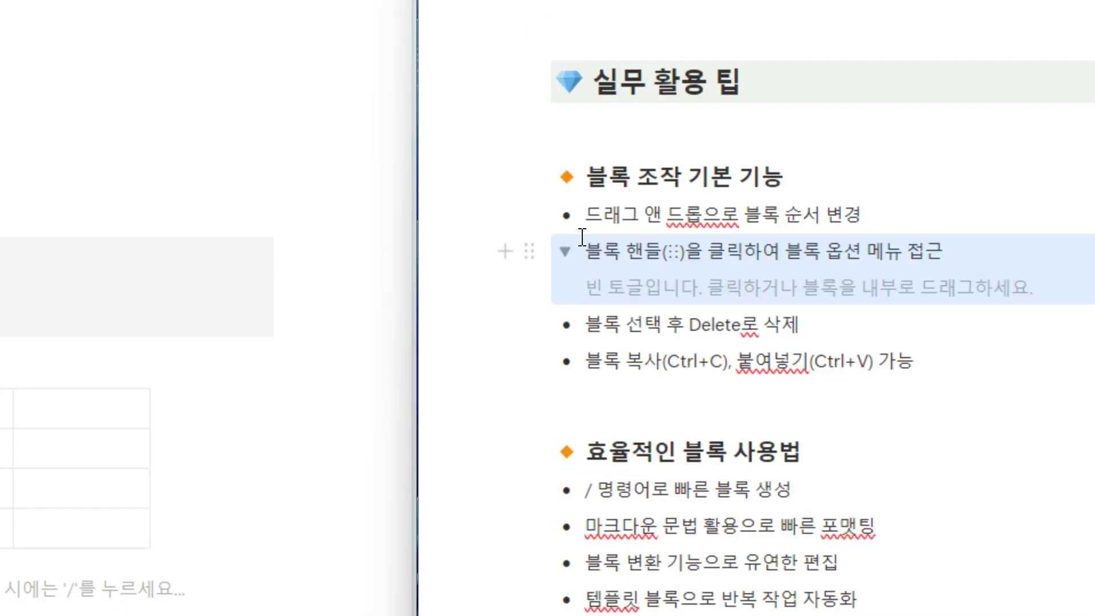
left_click(566, 253)
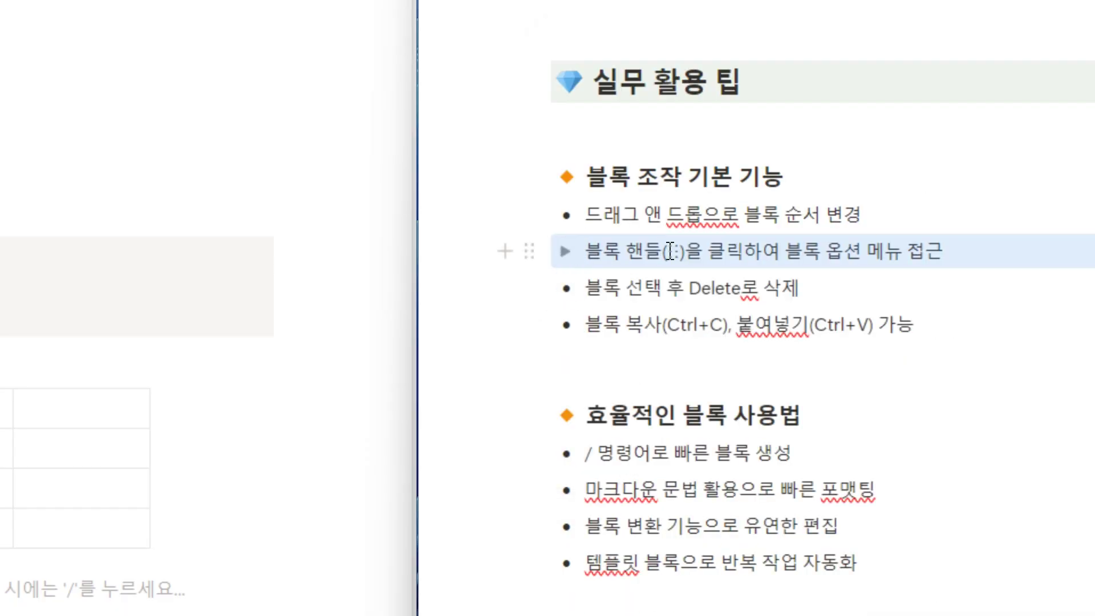
left_click(563, 253)
left_click(563, 253)
Try converting the toggle about the block handle to a 제목1 heading, and undo that conversion
left_click(529, 251)
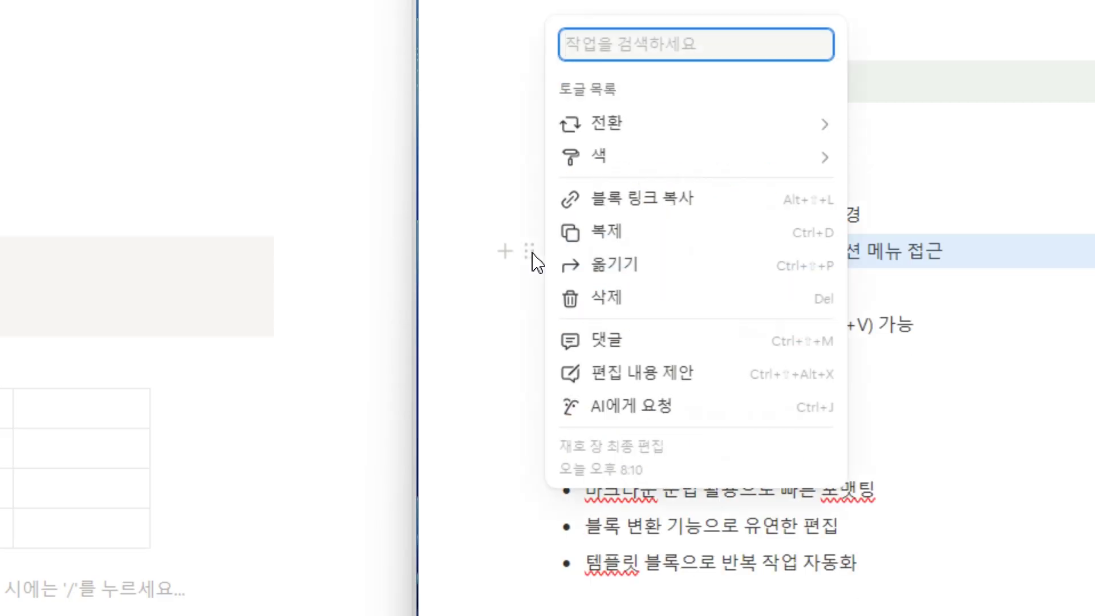
mouse_move(674, 122)
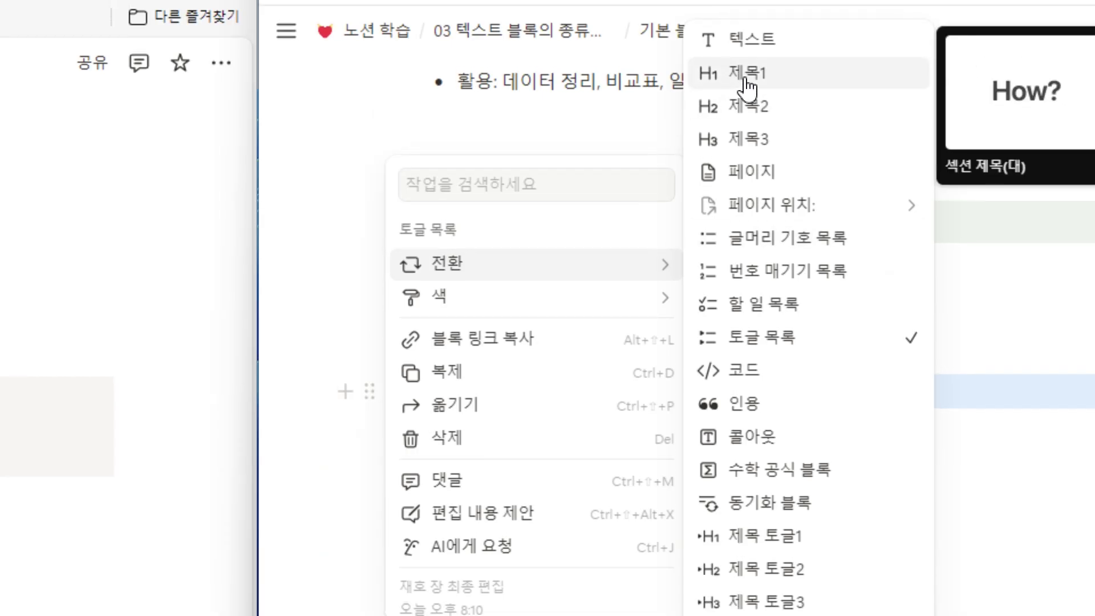
left_click(744, 80)
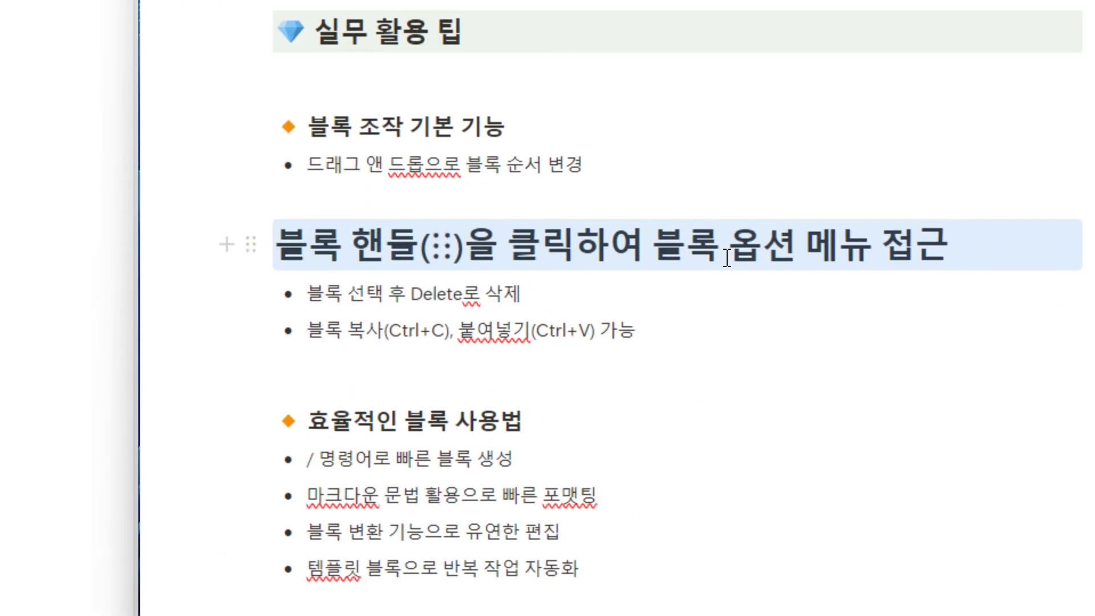
key("ctrl+z")
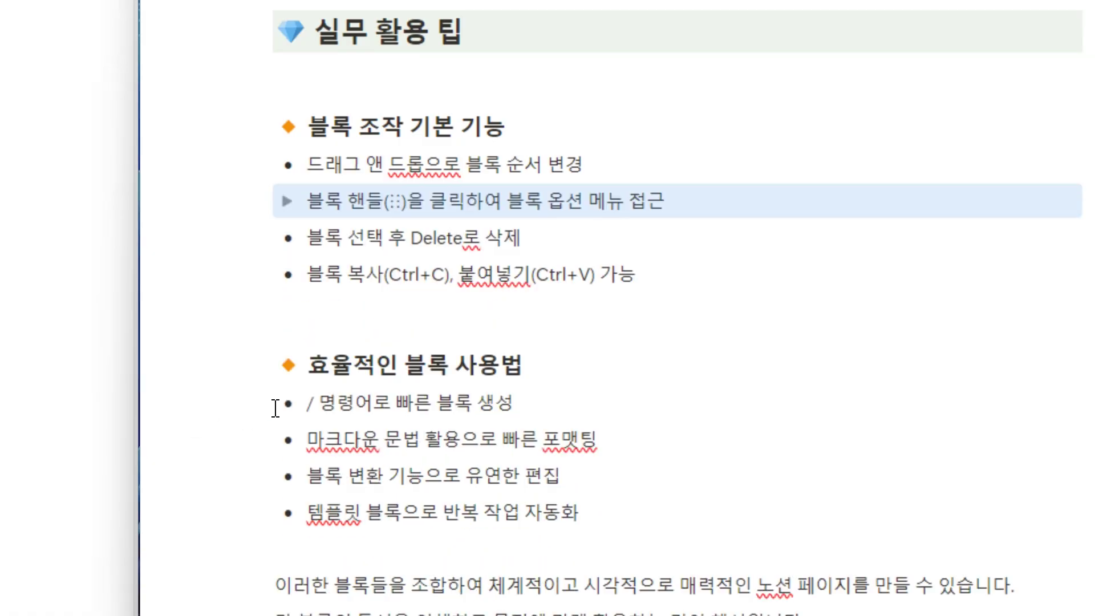
left_click(657, 314)
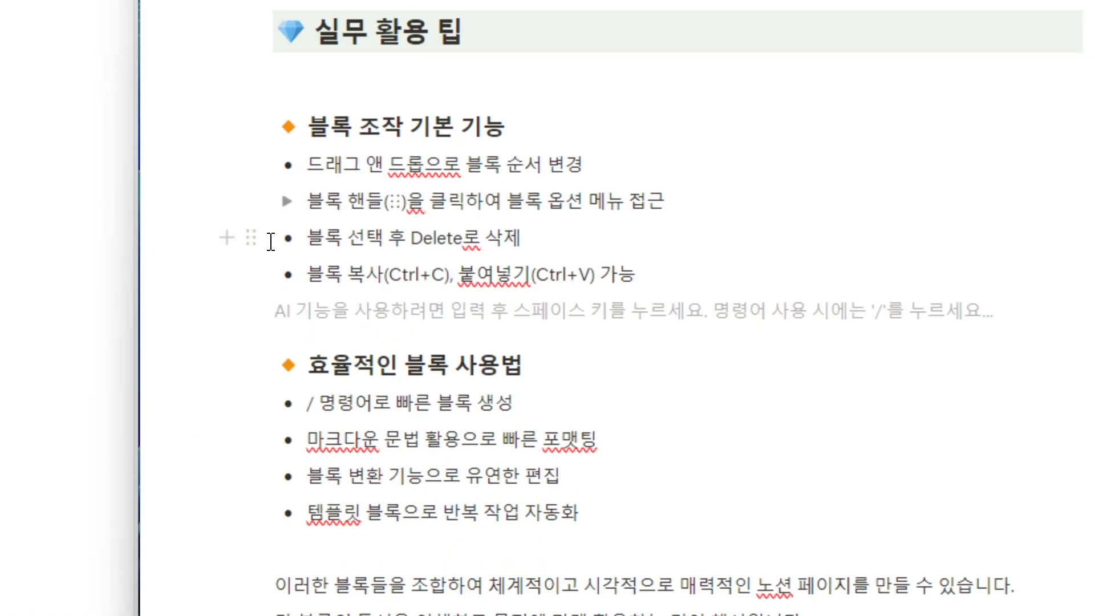
Examine the block options of the 블록 선택 후 Delete로 삭제 bullet and read the copy-and-paste bullet beneath it
left_click(252, 237)
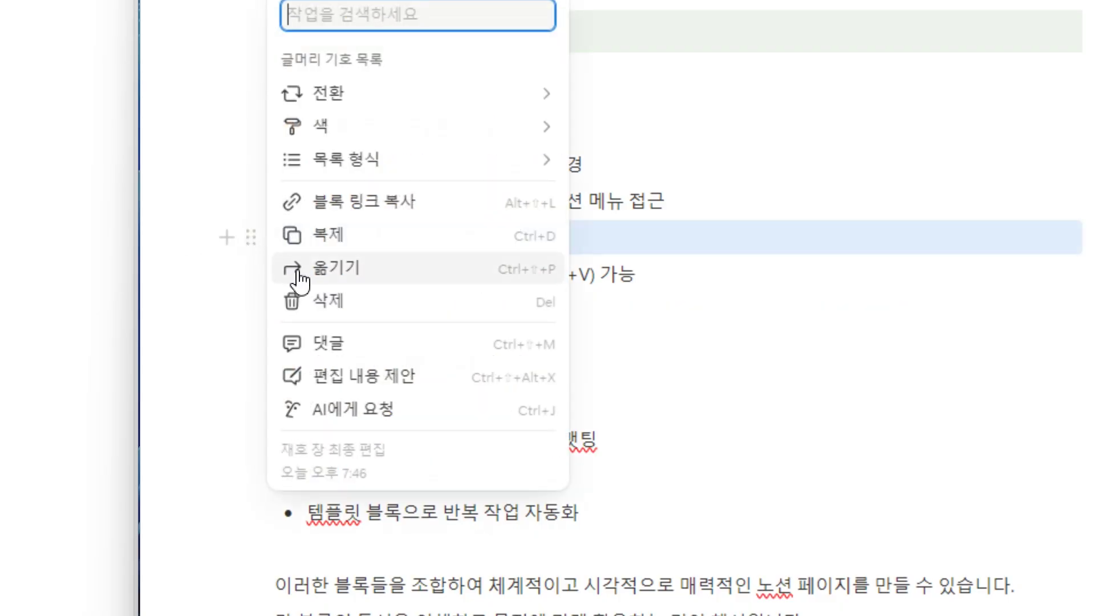
key("Escape")
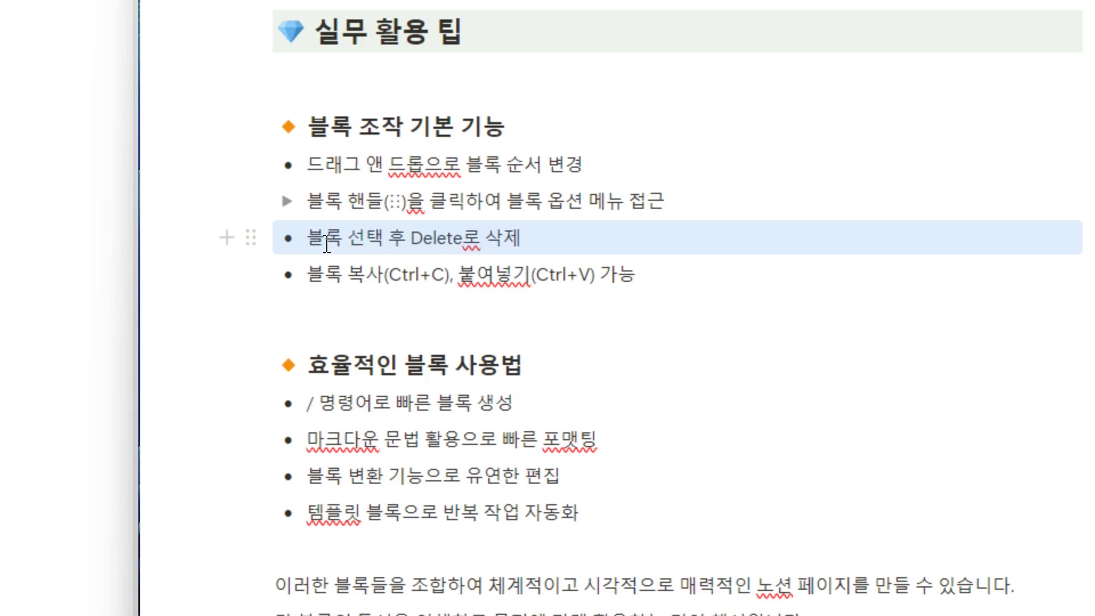
left_click_drag(326, 274, 620, 272)
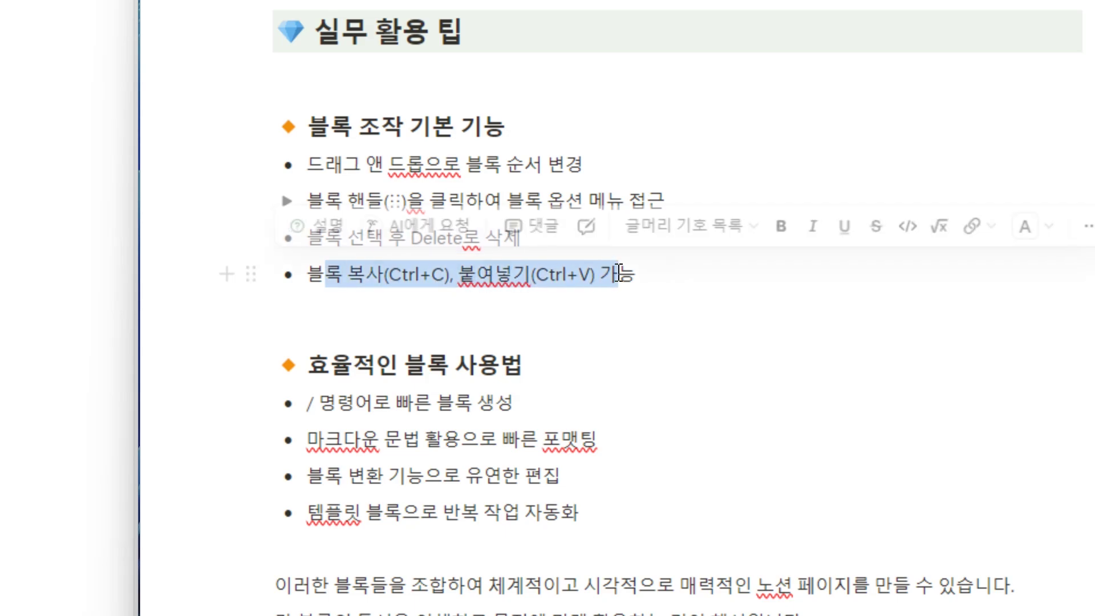
left_click(679, 312)
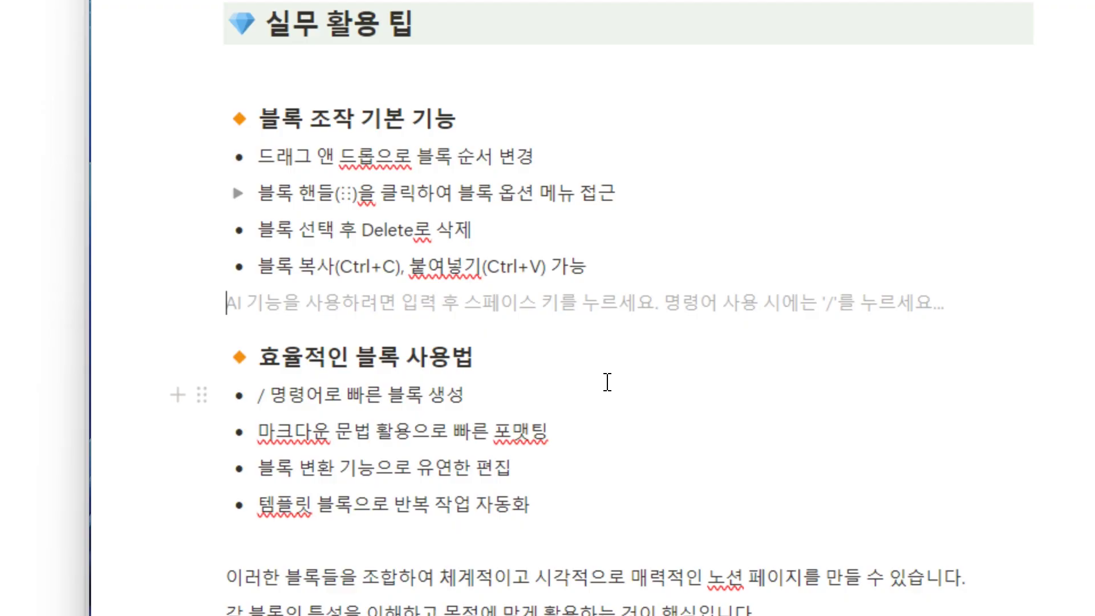
Read the 효율적인 블록 사용법 tips, highlighting the bullets on slash commands, 마크다운 syntax and block conversion
scroll(600, 399, "down", 2)
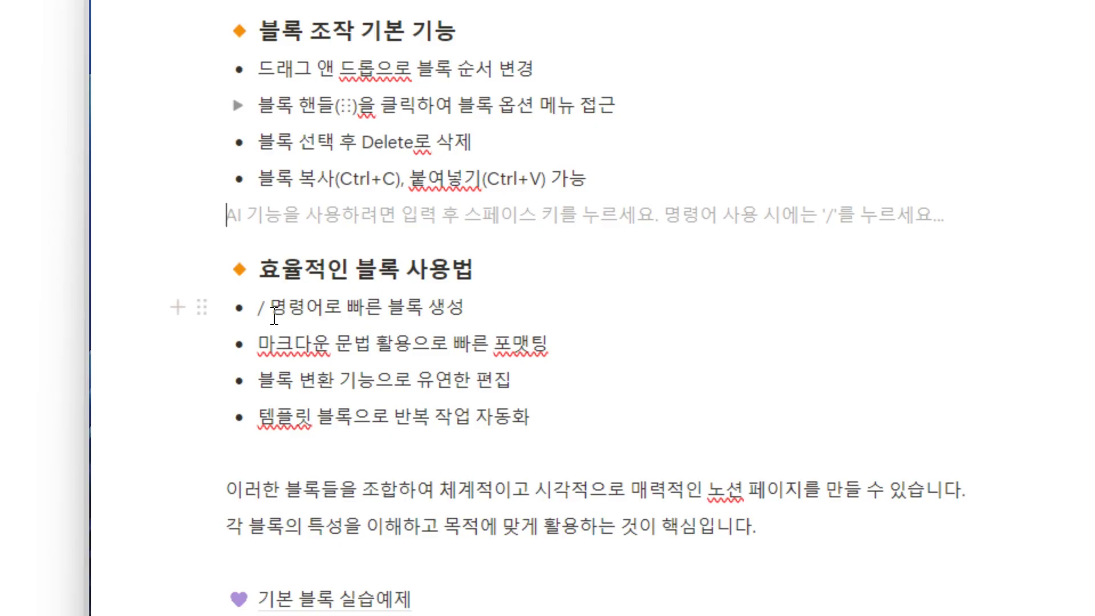
left_click_drag(260, 310, 503, 311)
left_click(502, 309)
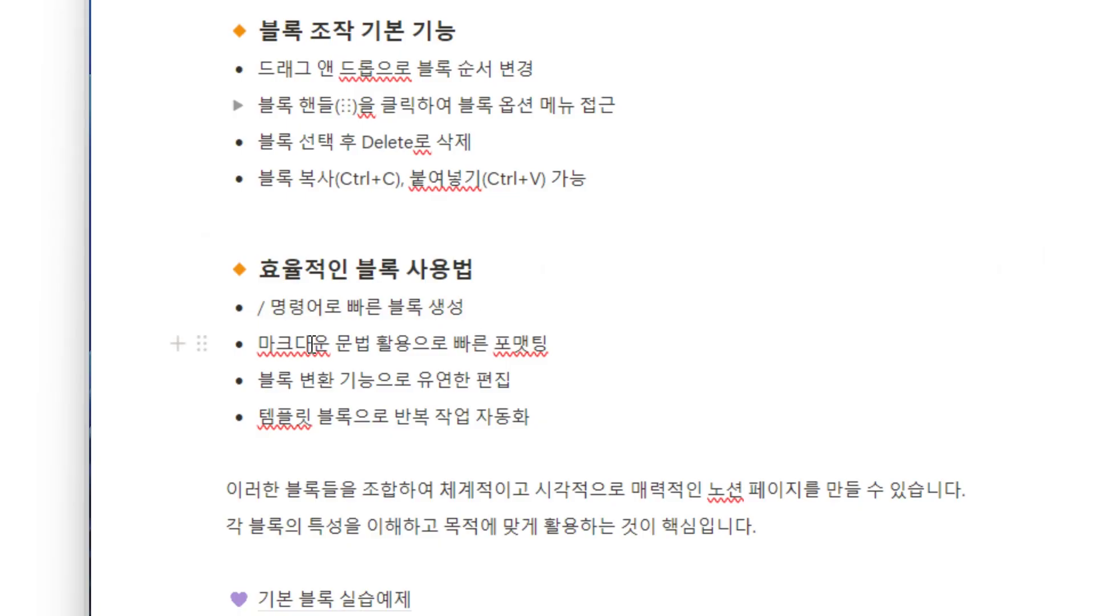
left_click_drag(259, 343, 382, 337)
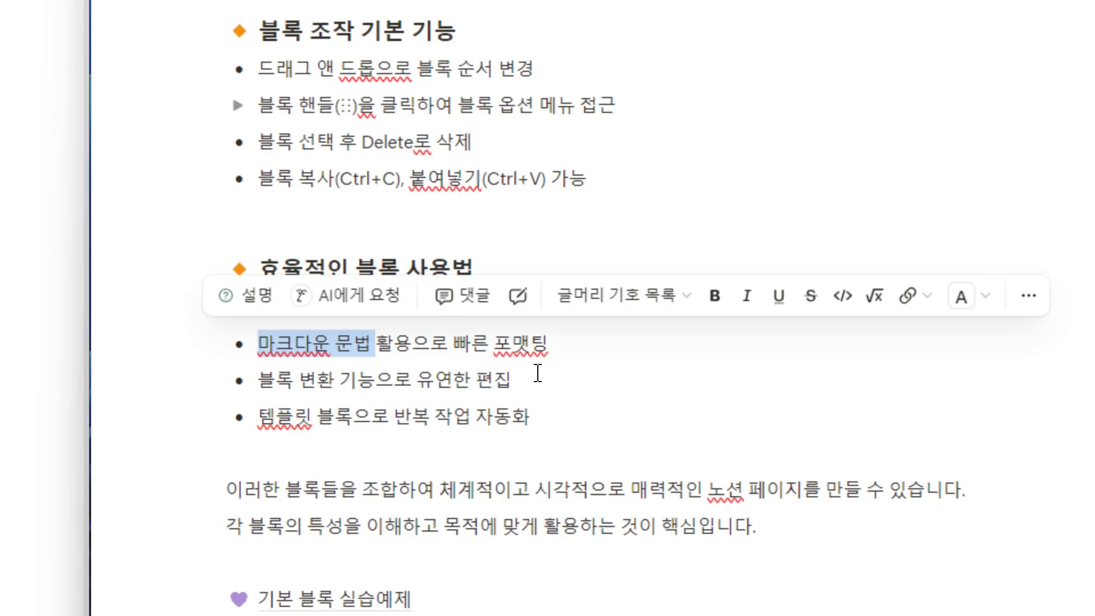
left_click(393, 379)
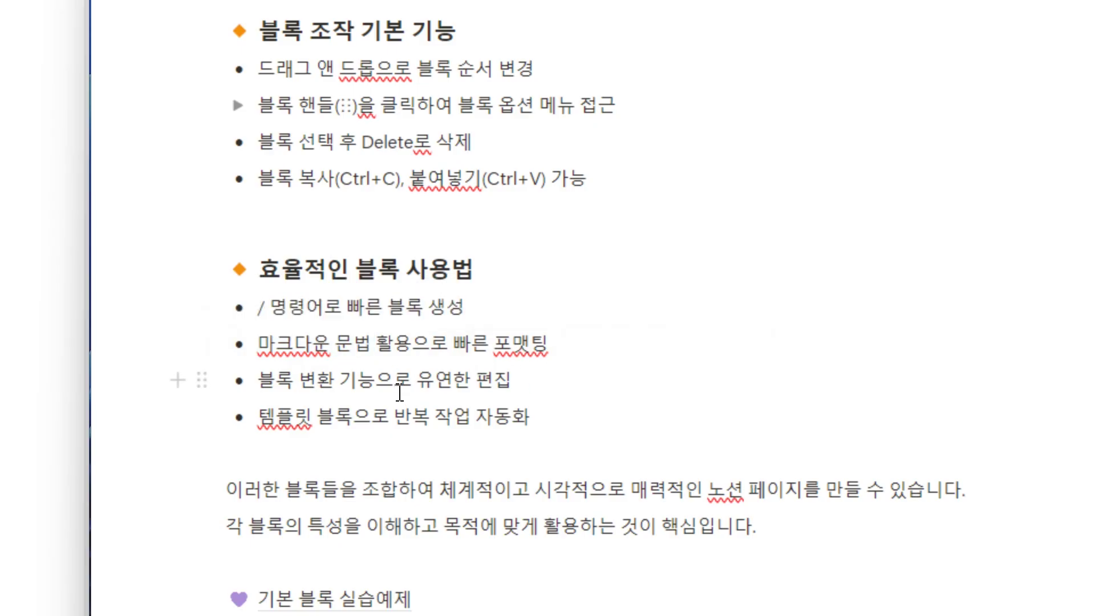
left_click_drag(259, 392, 452, 381)
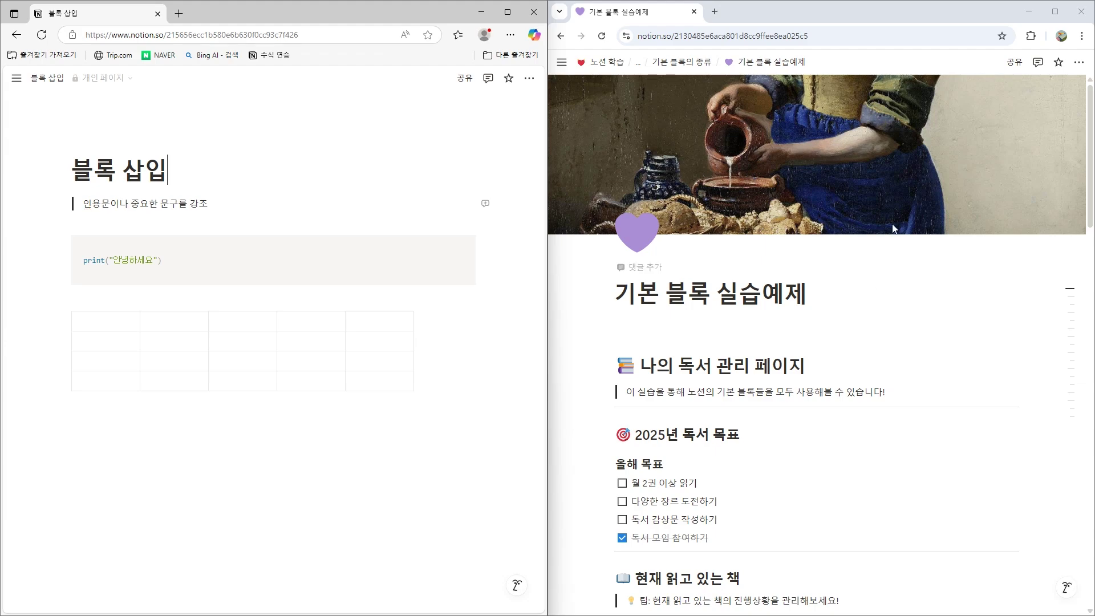
Add a cover to the 블록 삽입 page using the green leaf pattern from 메트로폴리탄 미술관 - 패턴, and browse the Unsplash images
mouse_move(897, 204)
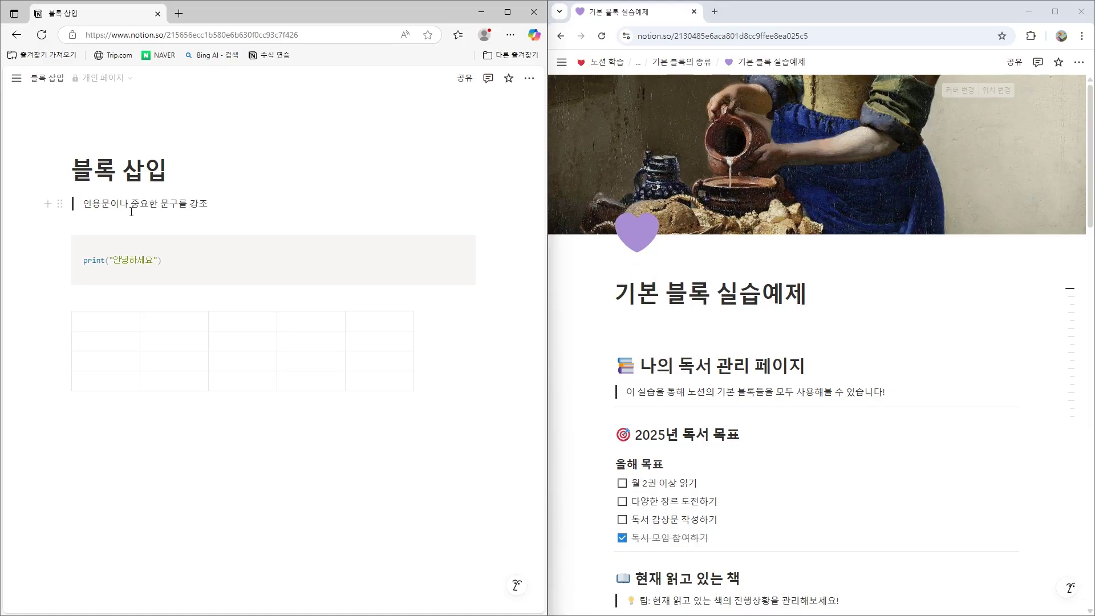
mouse_move(173, 147)
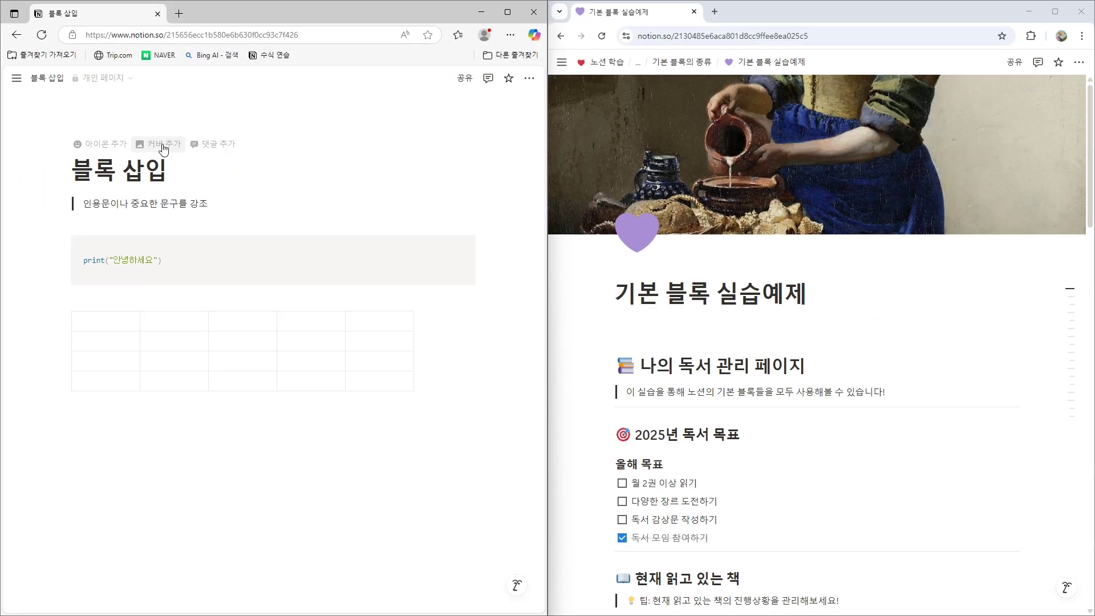
left_click(164, 148)
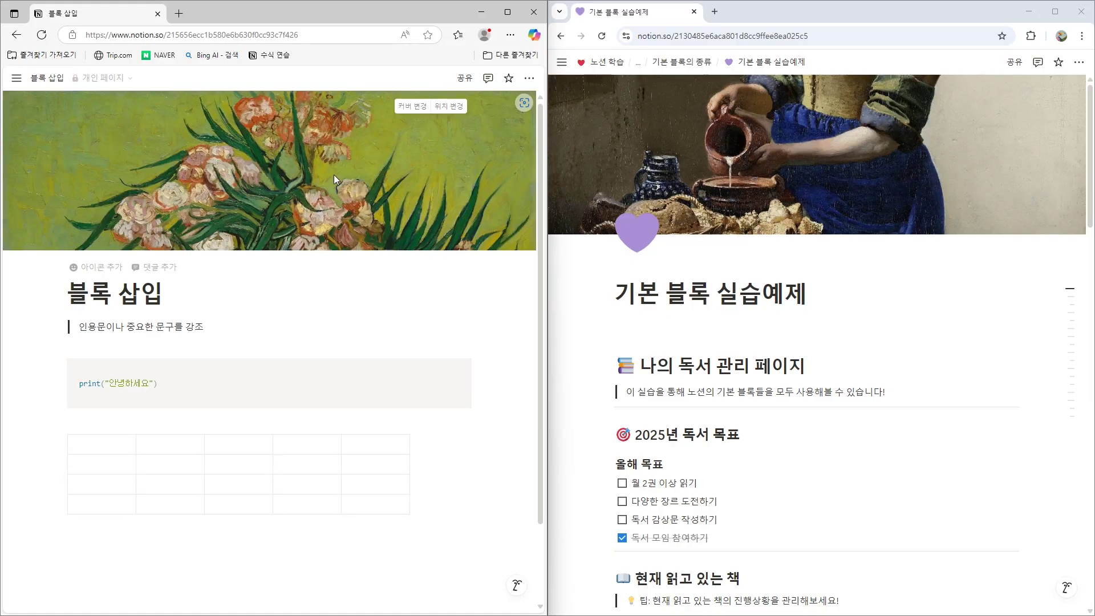
left_click(405, 107)
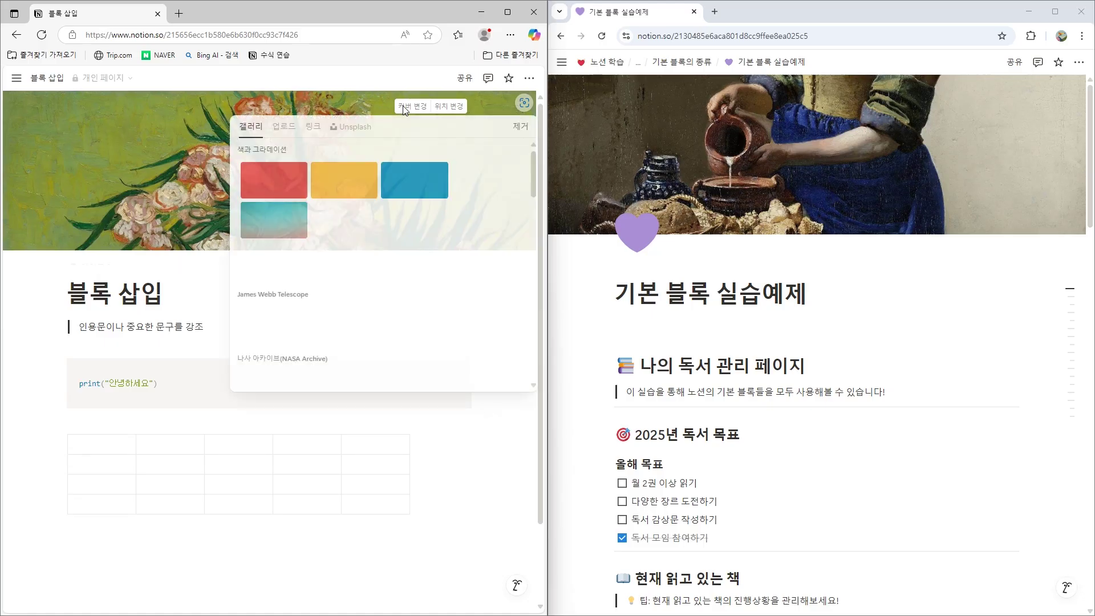
scroll(359, 238, "down", 2)
scroll(359, 238, "down", 4)
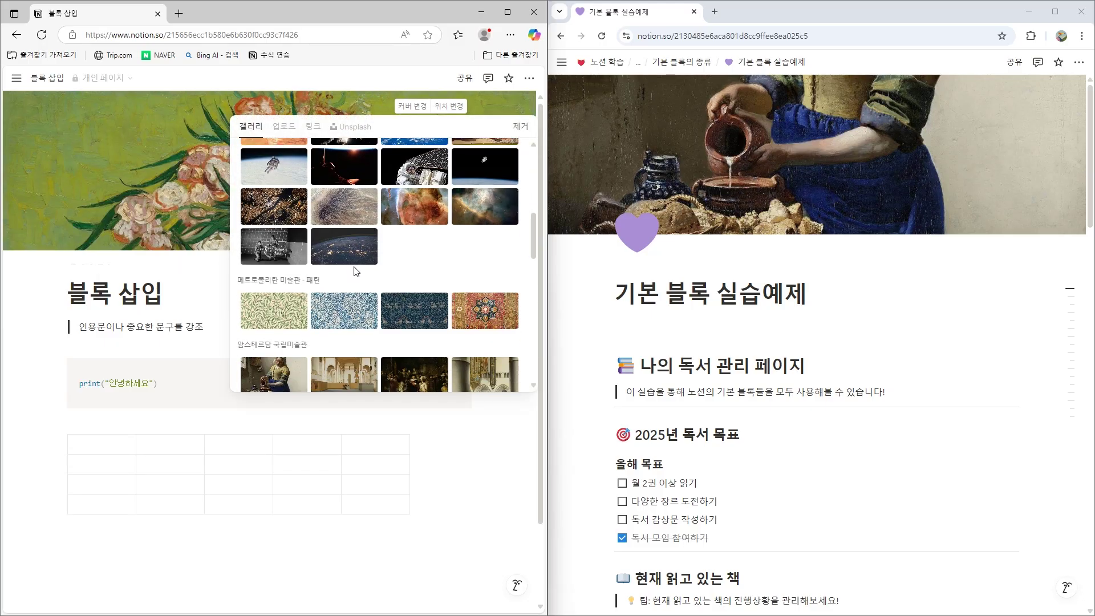
left_click(293, 302)
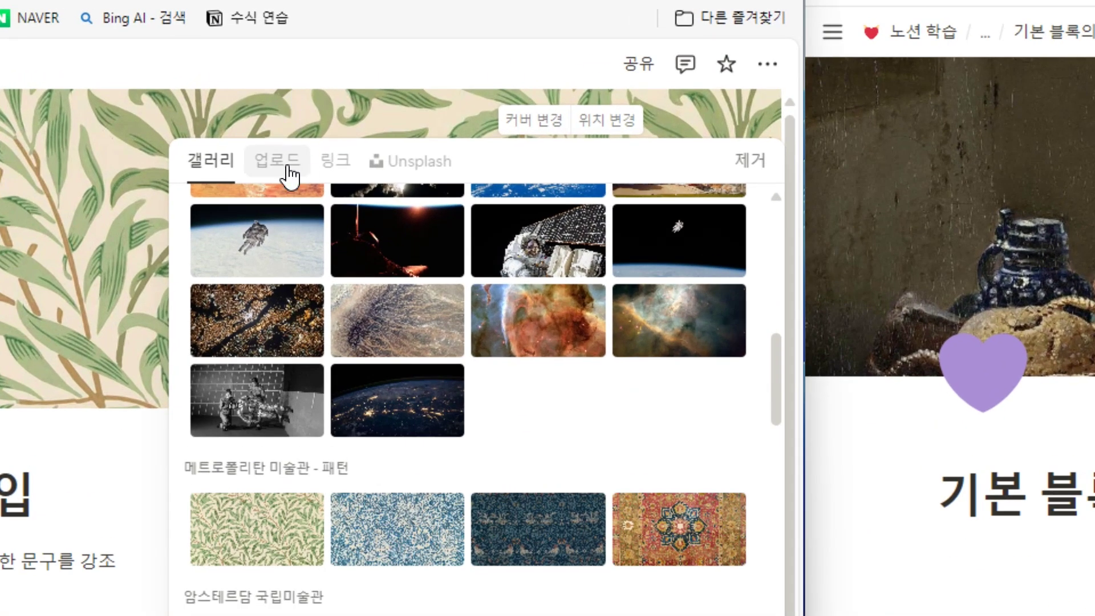
left_click(432, 171)
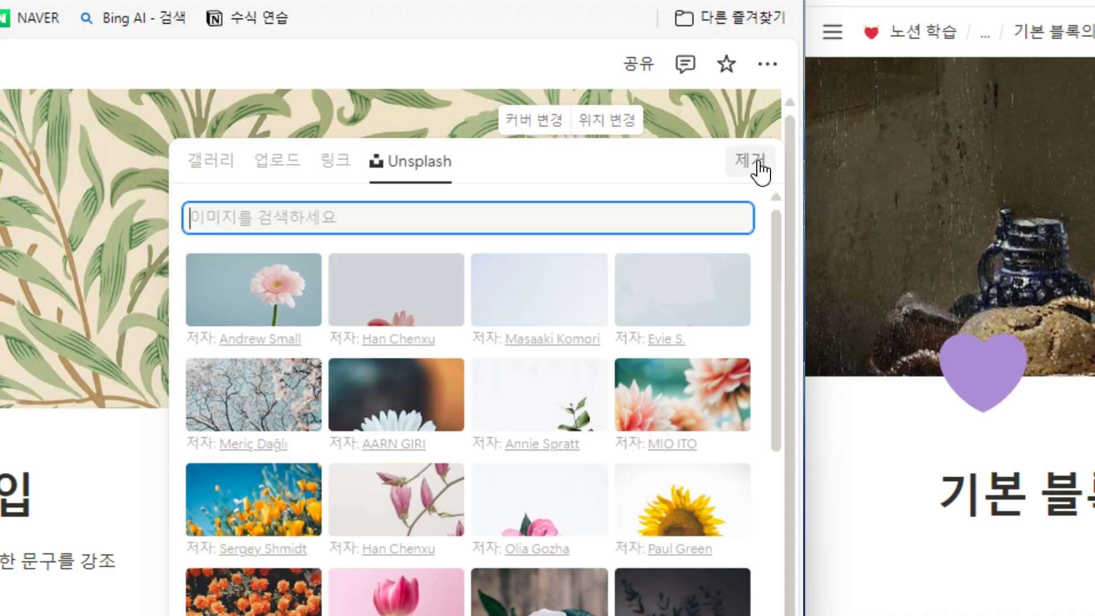
left_click(139, 447)
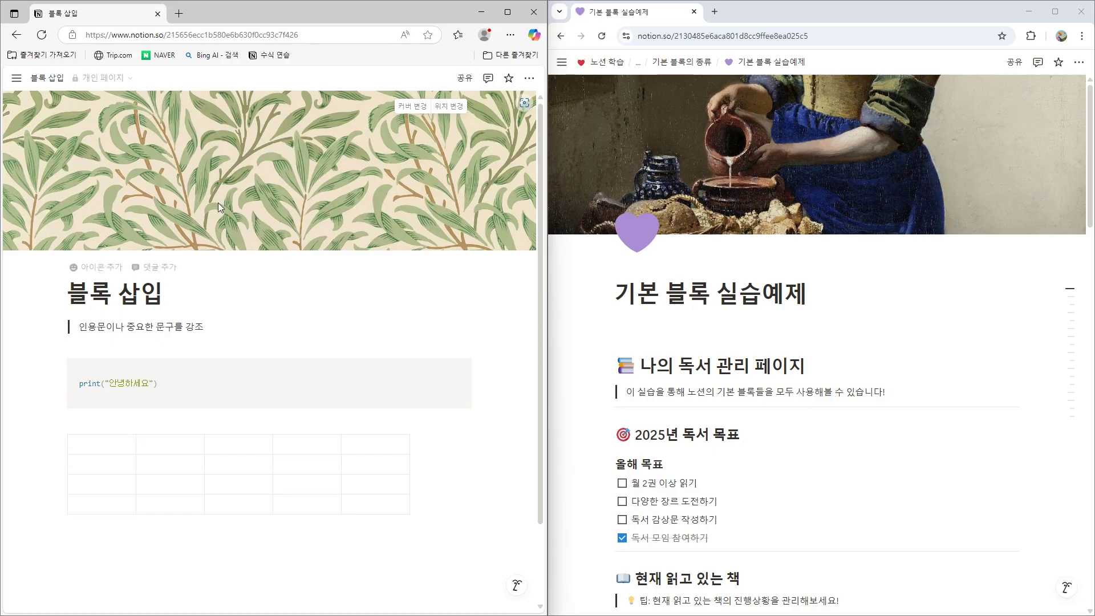
Give the 블록 삽입 page a smiling face emoji icon and delete all the blocks below its title
left_click(107, 270)
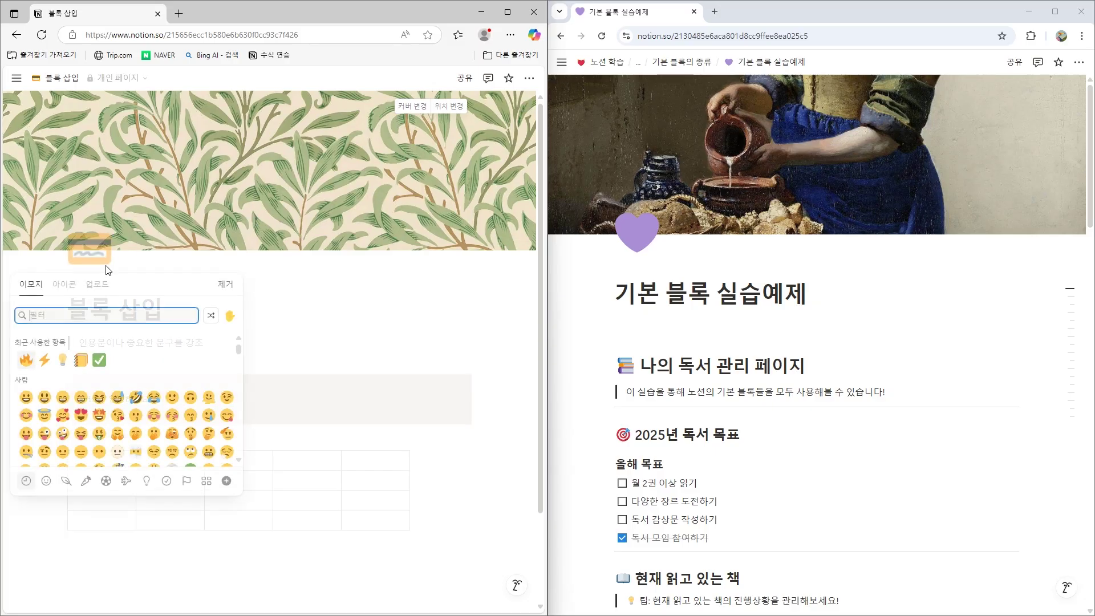
left_click(172, 398)
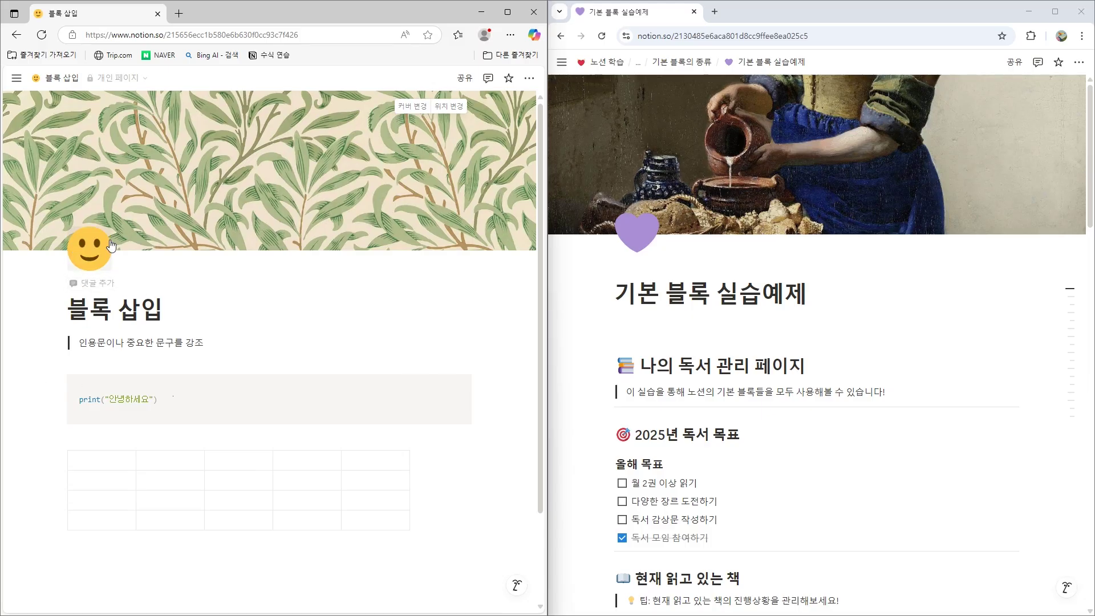
scroll(247, 442, "down", 2)
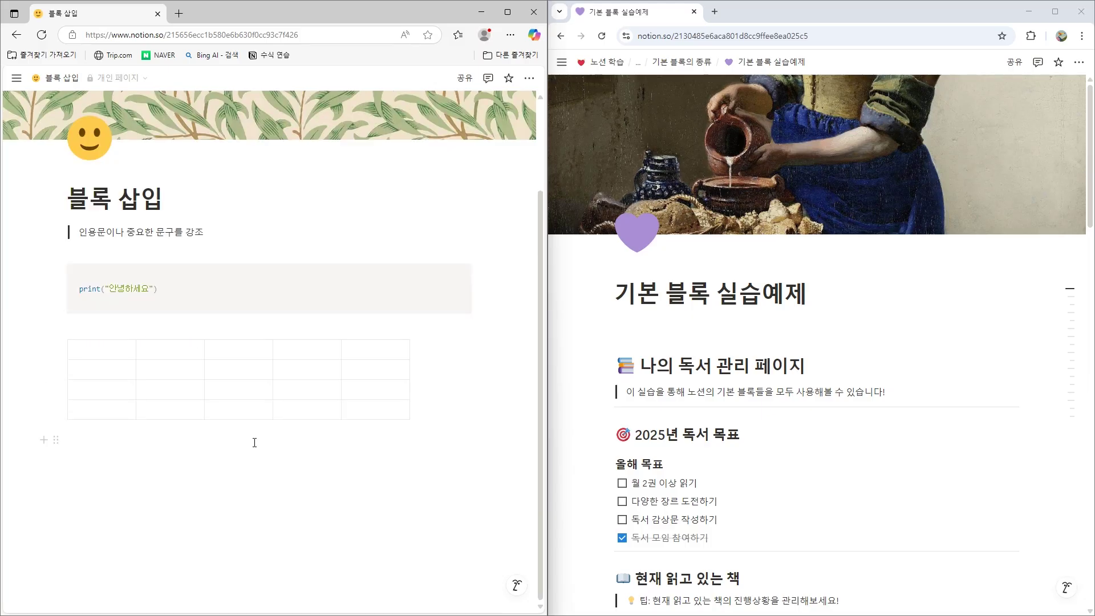
left_click_drag(445, 489, 49, 232)
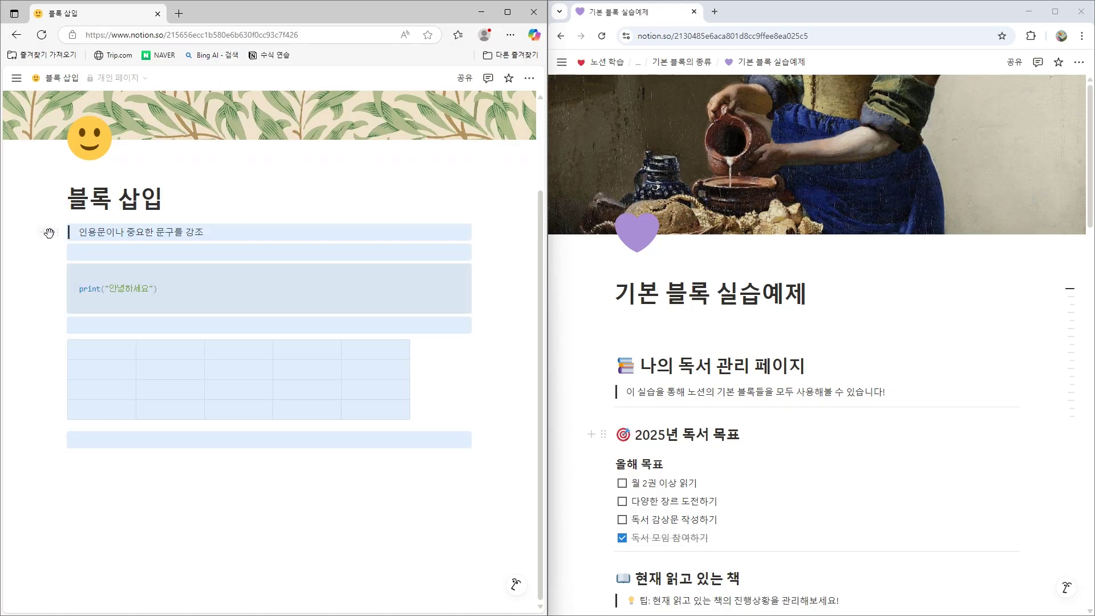
key("Delete")
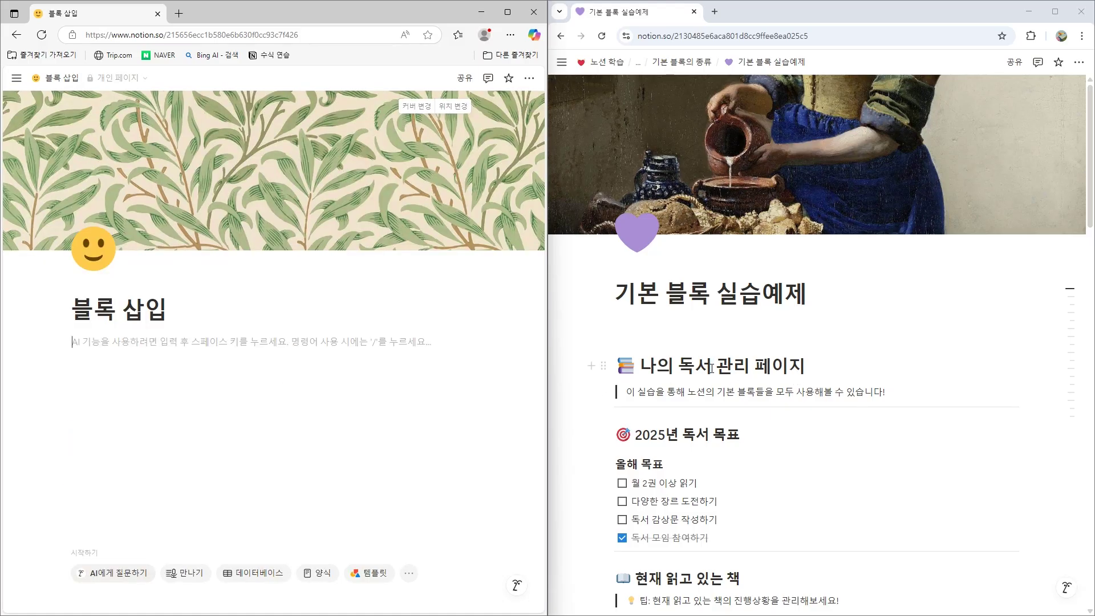
Insert an inline orange fruit emoji (이모지) into the empty first block under the 블록 삽입 title
left_click_drag(617, 353, 639, 377)
type("/")
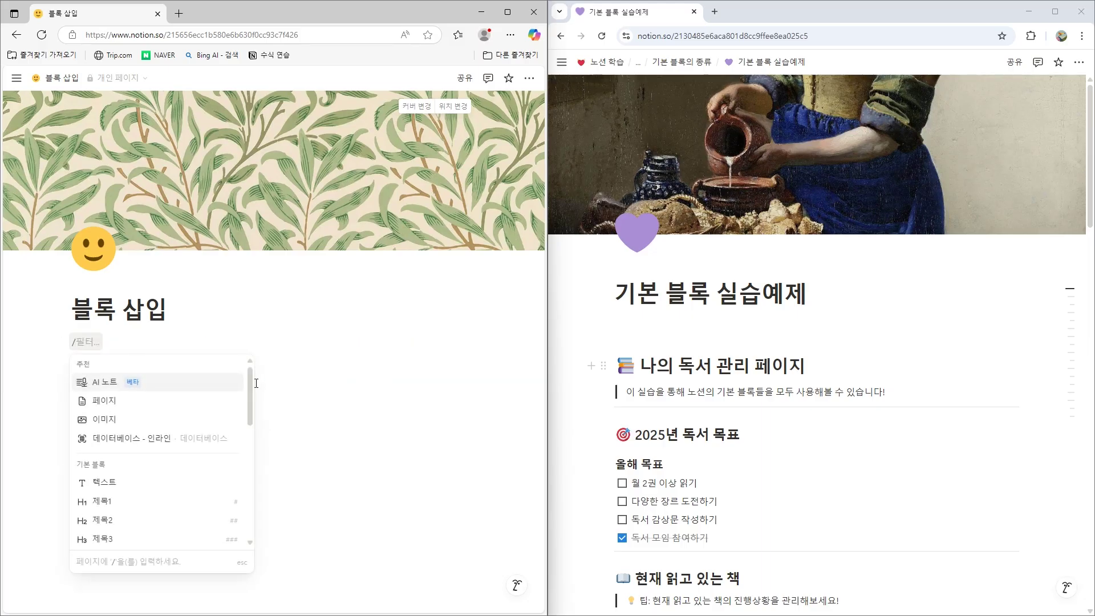
left_click_drag(248, 381, 241, 588)
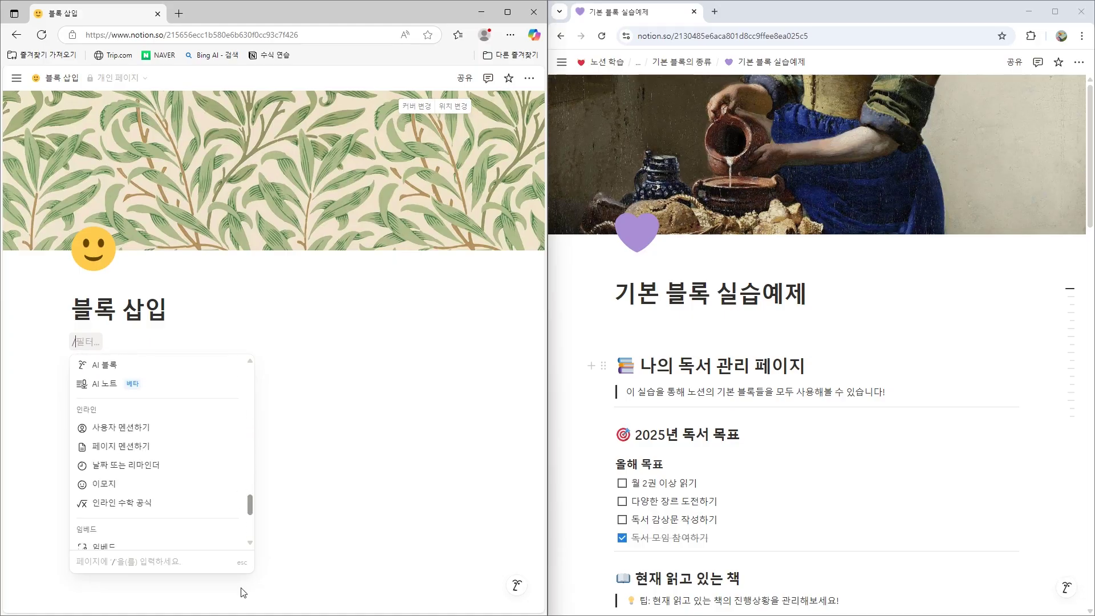
left_click(117, 488)
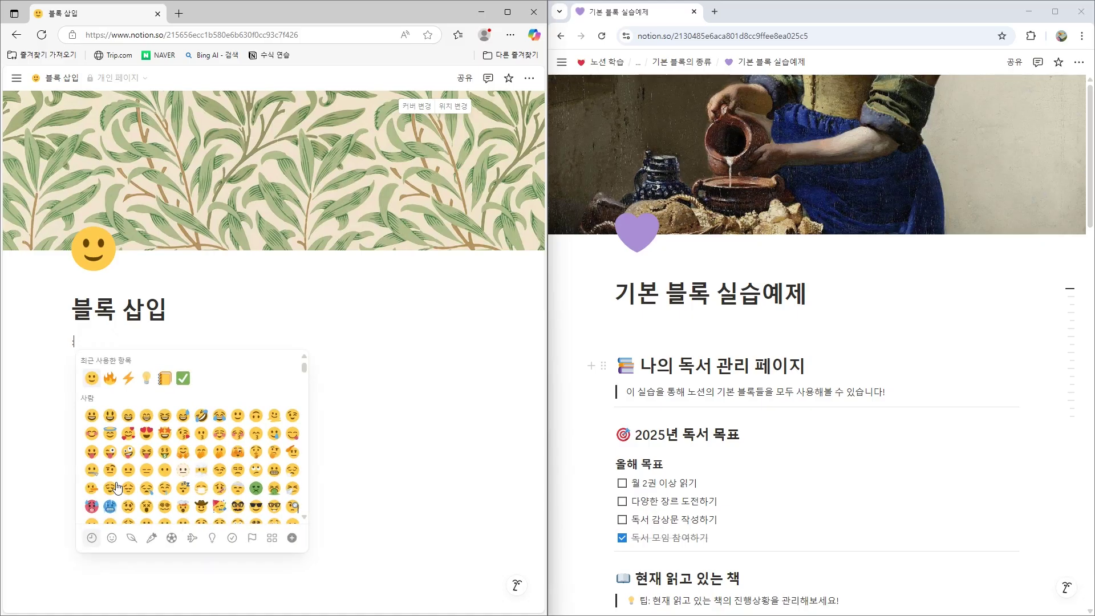
left_click_drag(304, 368, 303, 420)
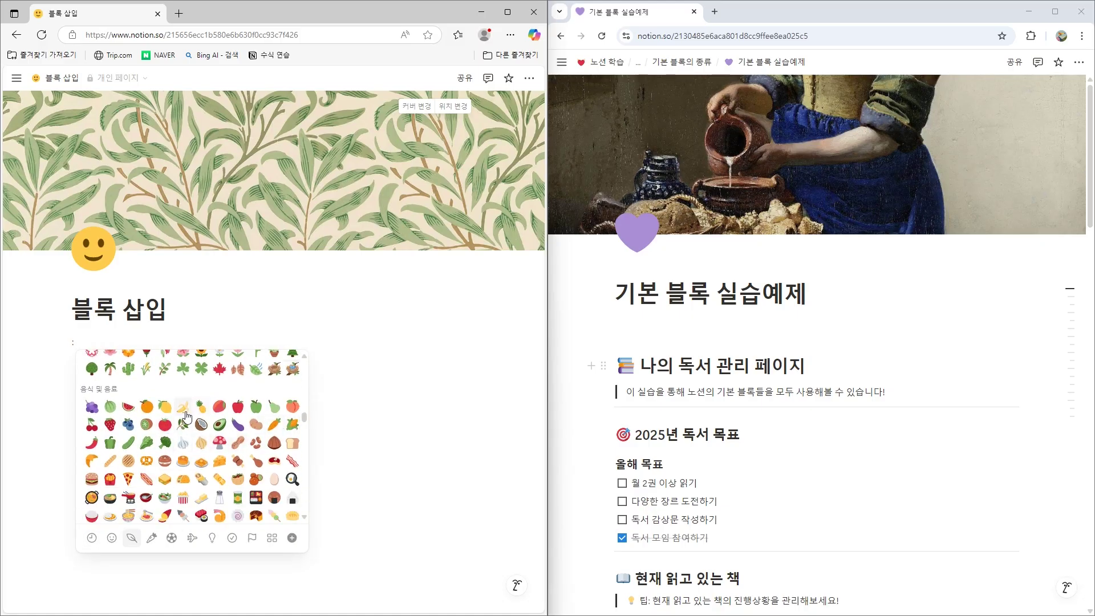
left_click(146, 405)
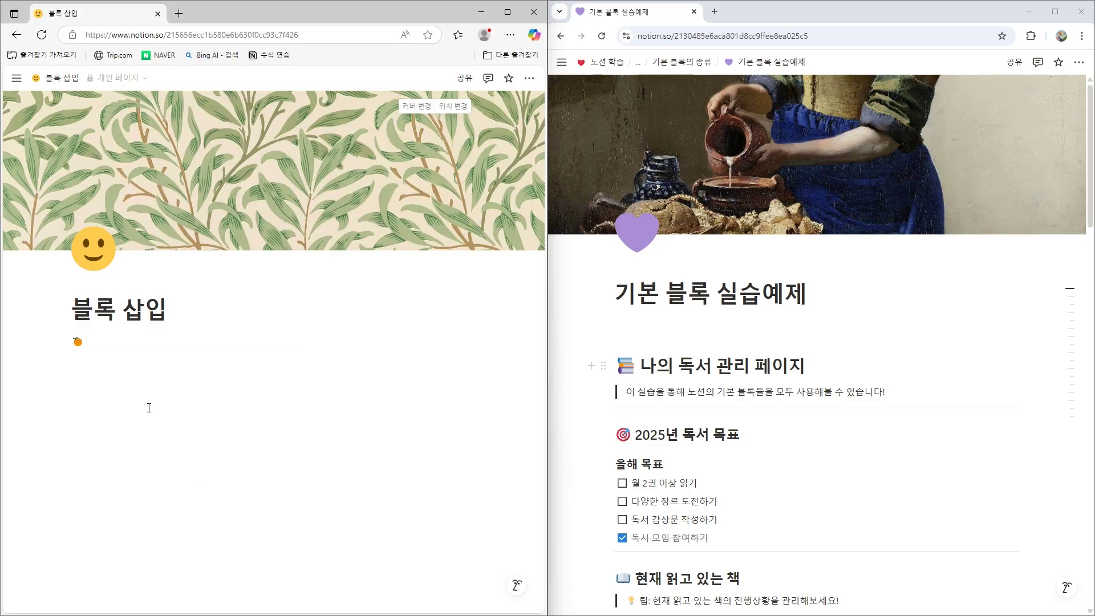
Write 나의 독서 관리 페이지 after the emoji, add an empty line below, and convert the text to a 제목1 heading
type("나의 독")
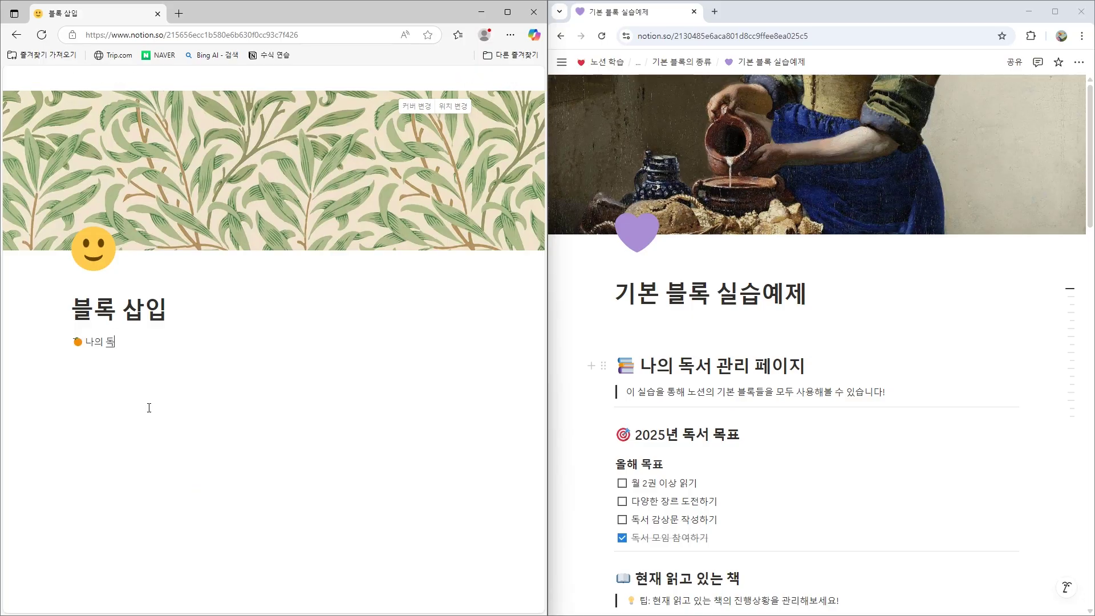
type("서 관리 페잊")
type("지")
key("Return")
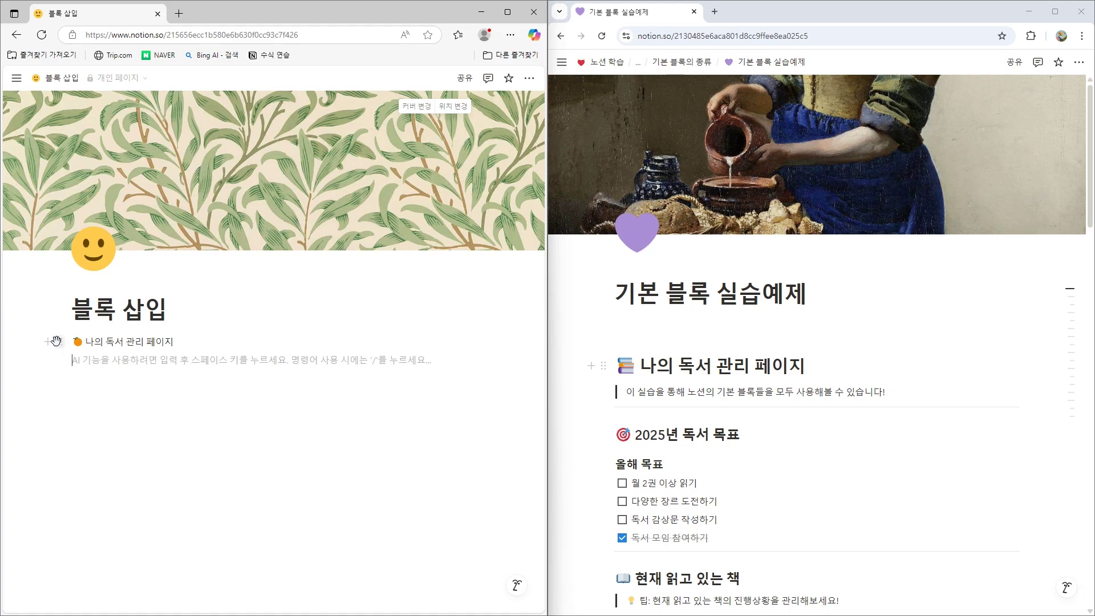
left_click(58, 342)
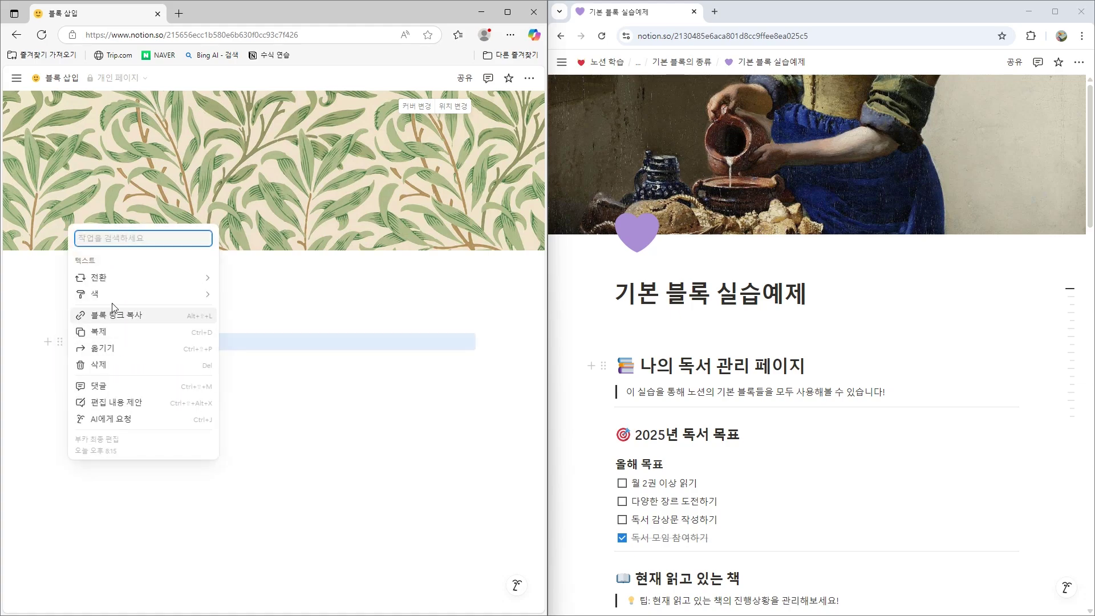
mouse_move(139, 280)
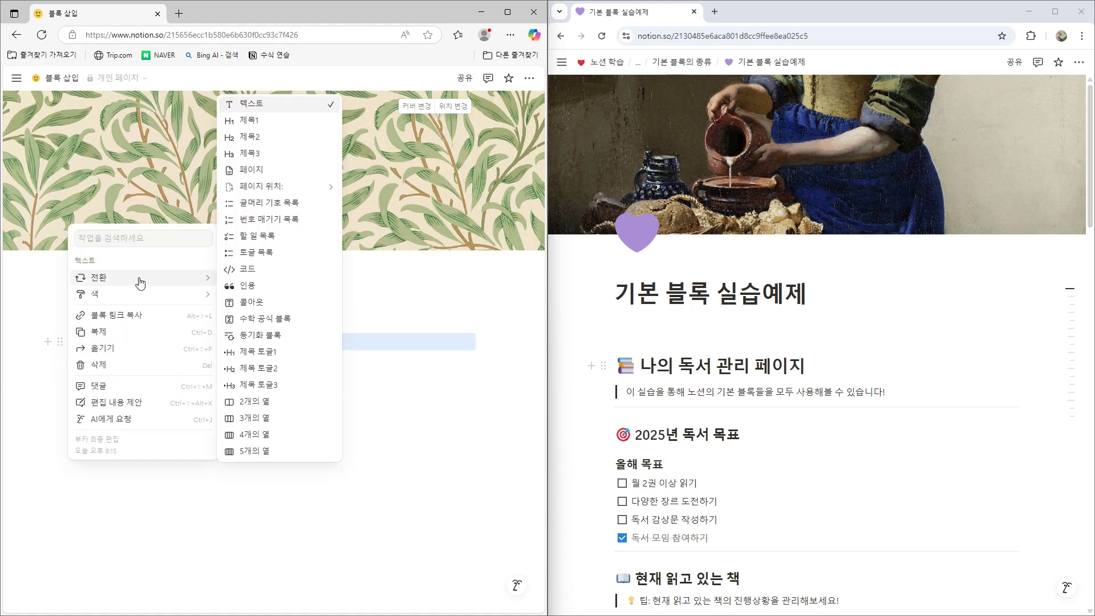
left_click(254, 122)
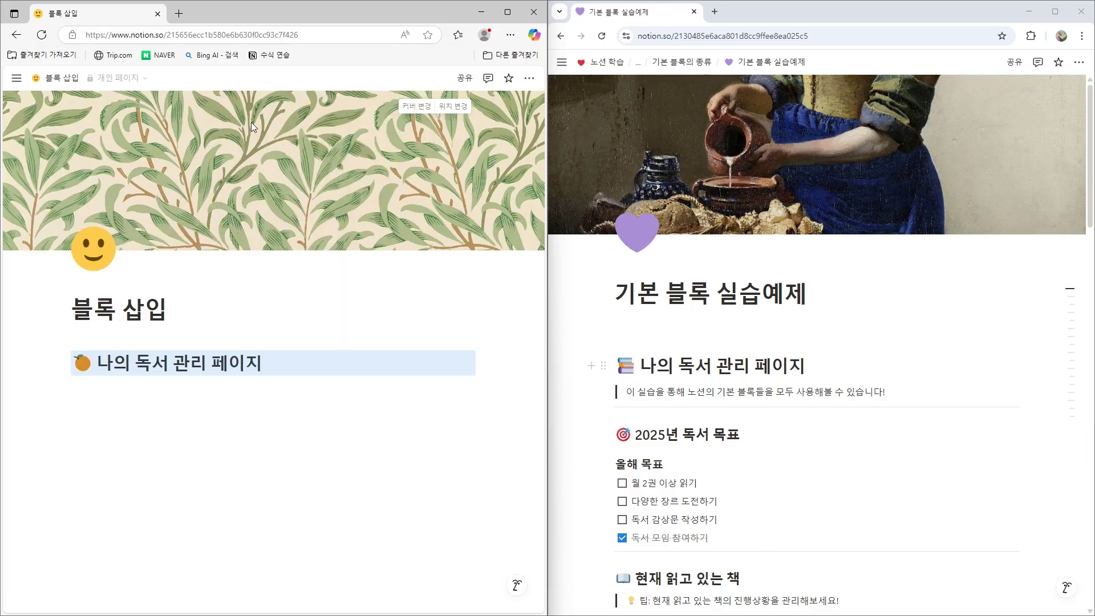
Insert an empty quote block (인용) directly below the 나의 독서 관리 페이지 heading
left_click(256, 404)
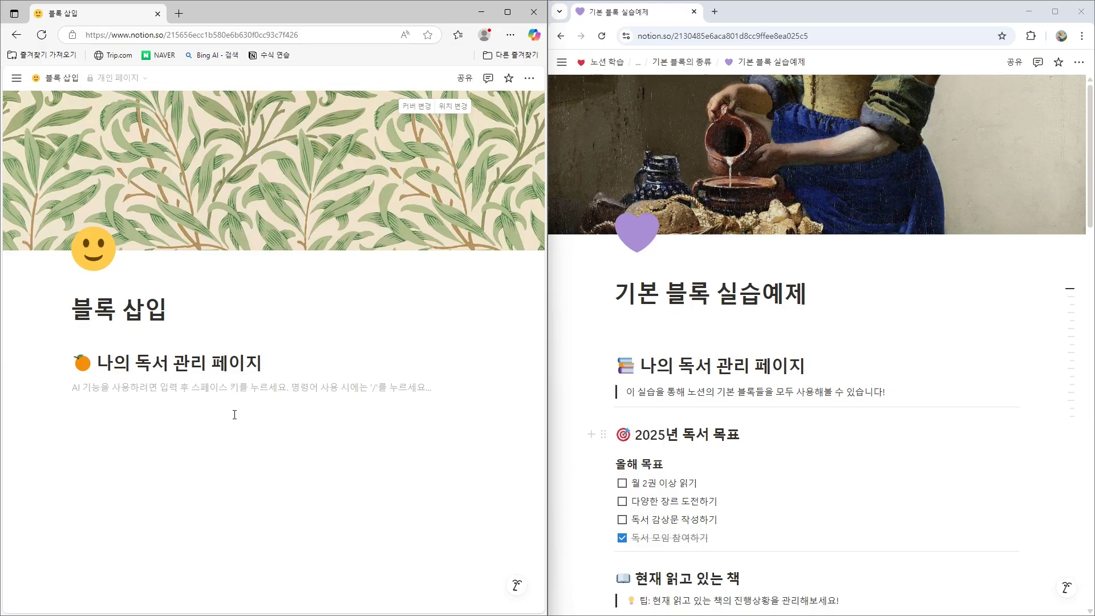
type("/")
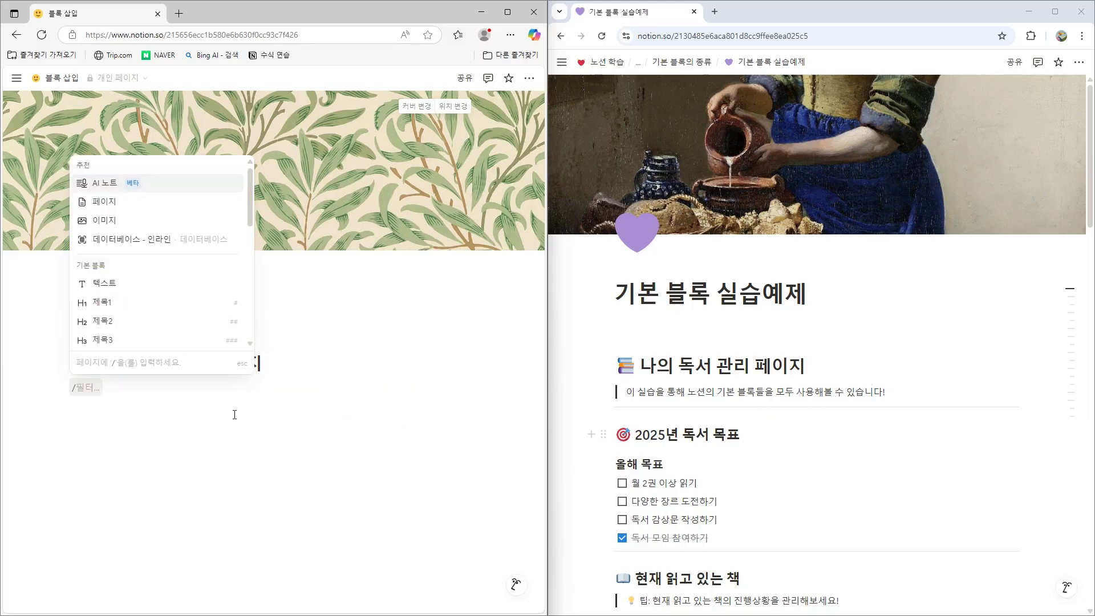
scroll(250, 199, "down", 1)
left_click_drag(250, 197, 250, 252)
left_click(126, 262)
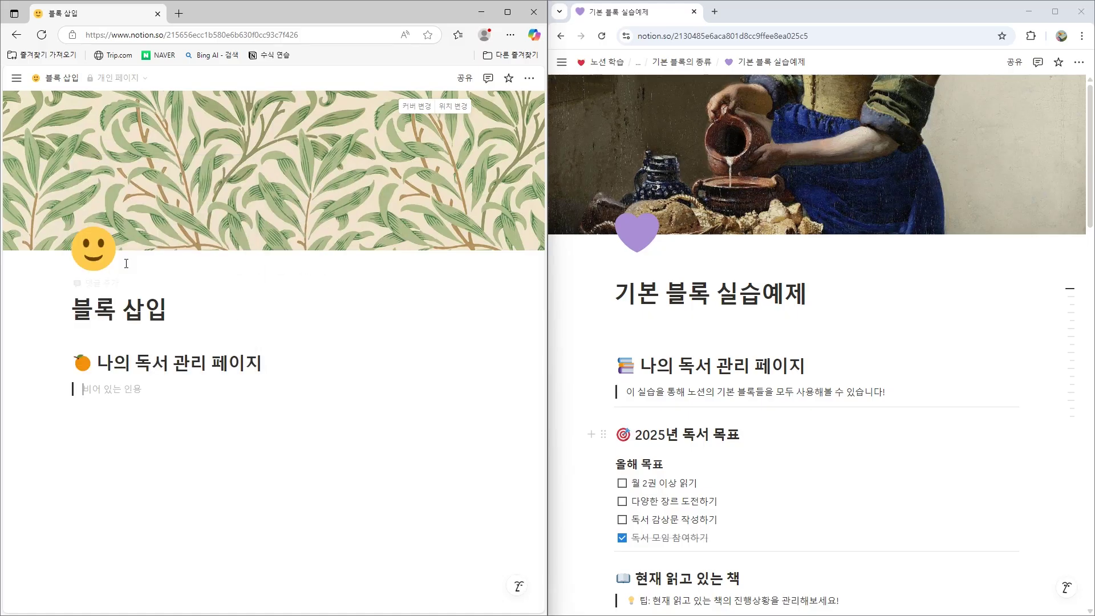
Write 이 실습을 통해 노션의 기본 블록을 모두 사용해볼 수 있습니다! in the quote block and start a new line below it
type("이")
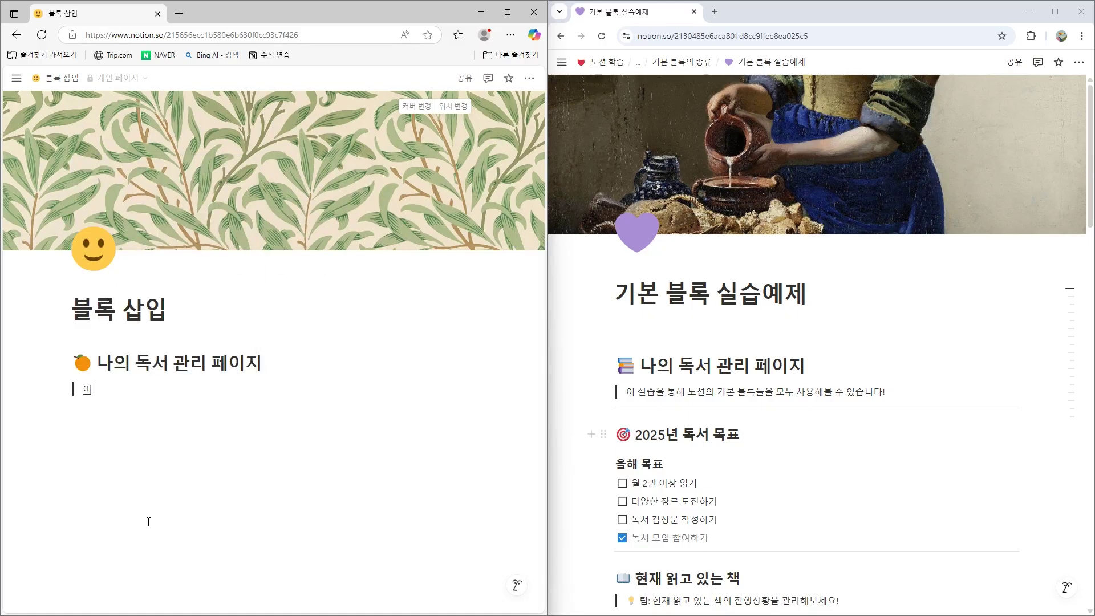
type(" 실습의을")
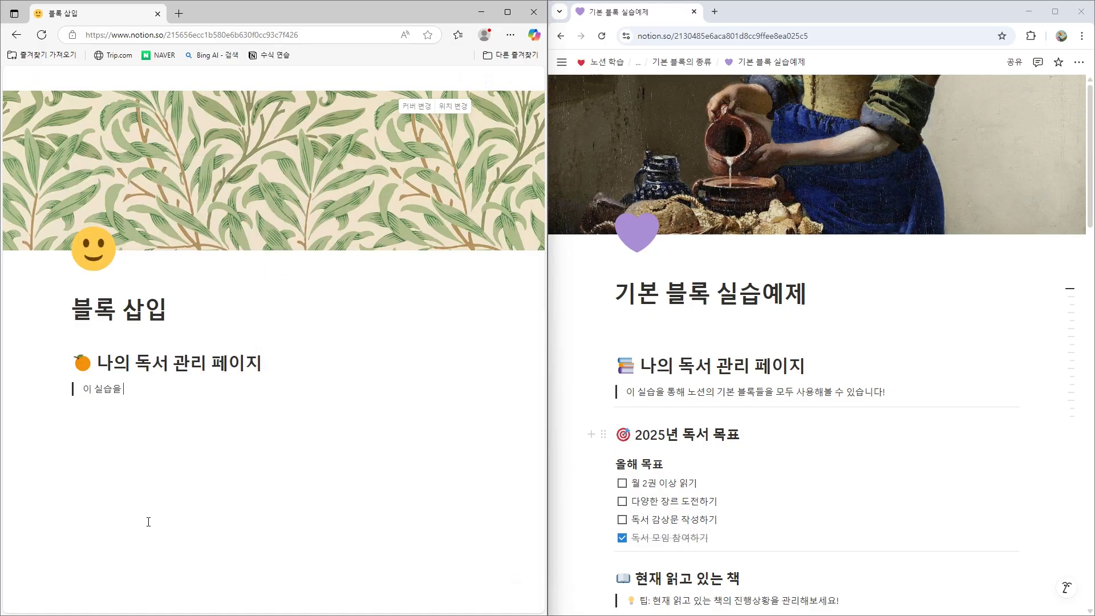
type(" 통해 노션의 기본 블록을 모두")
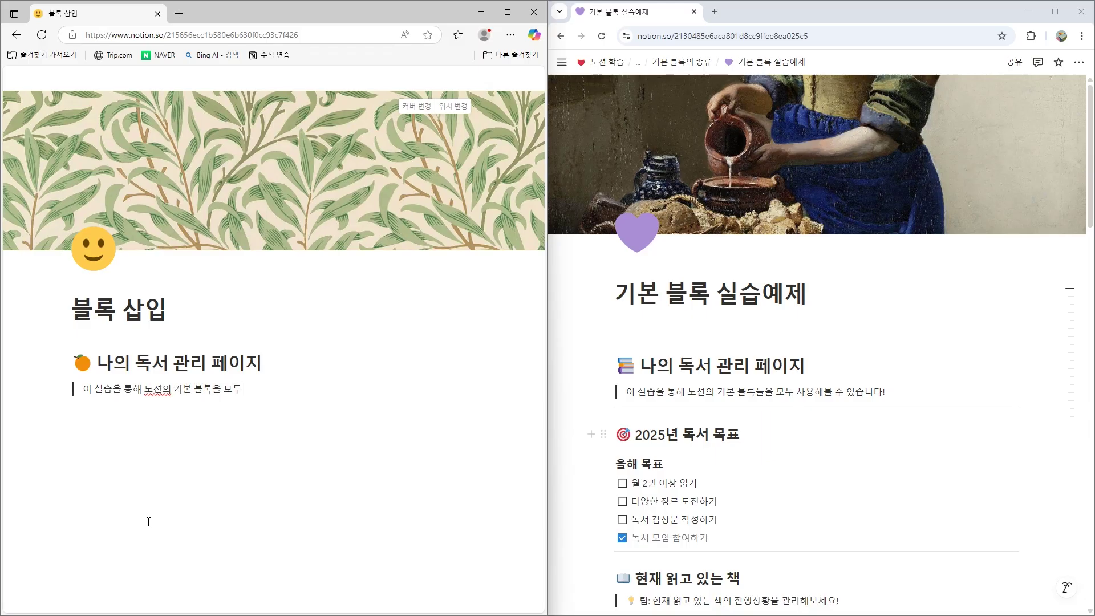
type(" 사요해볼 수 있습니다!")
key("Return")
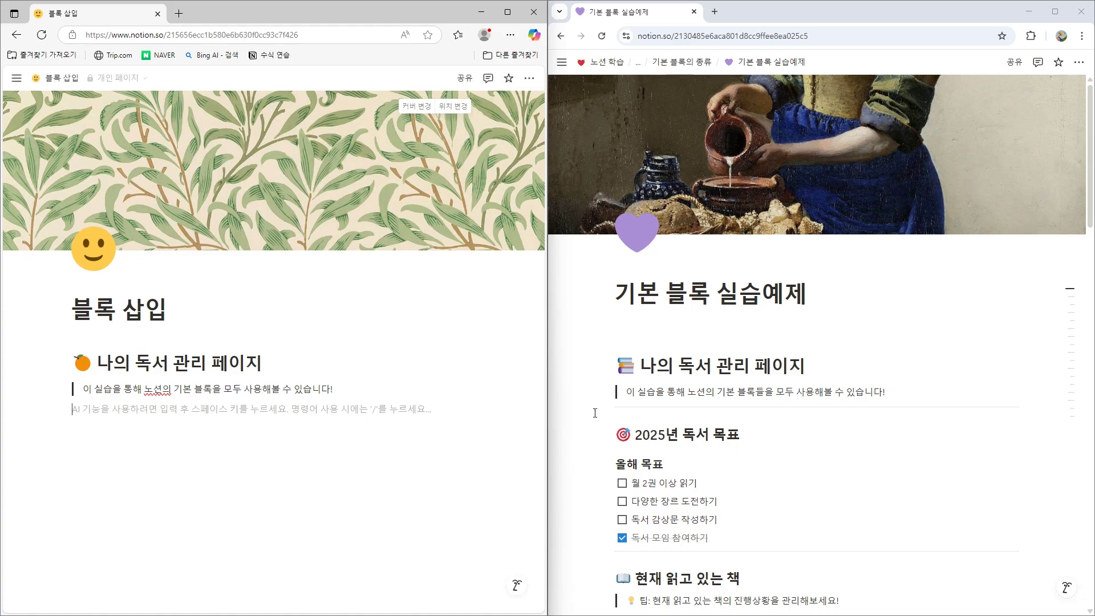
Insert a divider line under the quote block and leave an empty line below it
type("/")
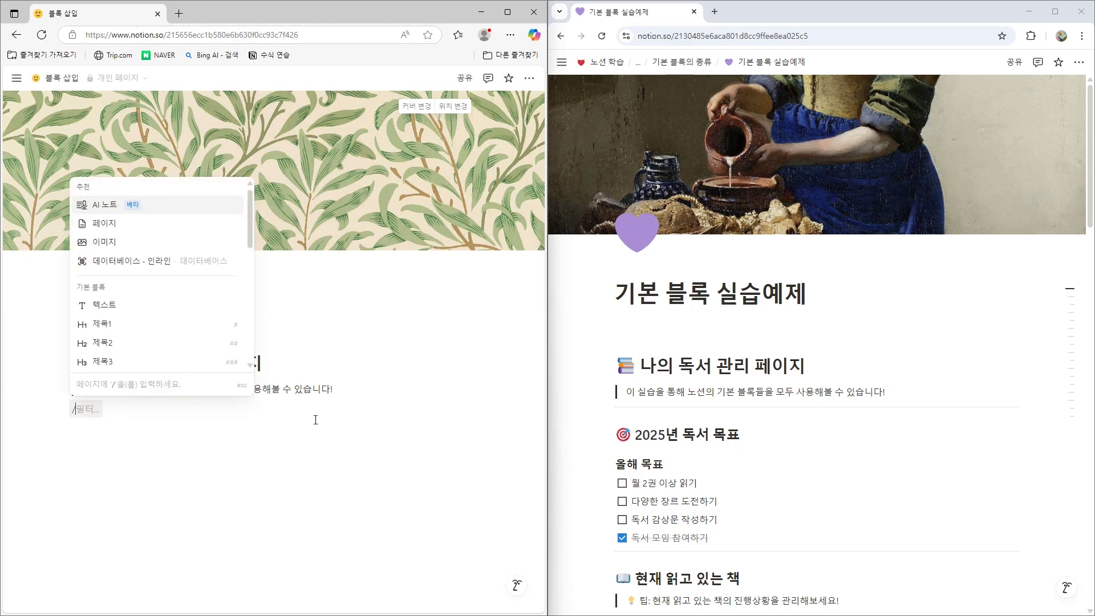
scroll(246, 228, "down", 3)
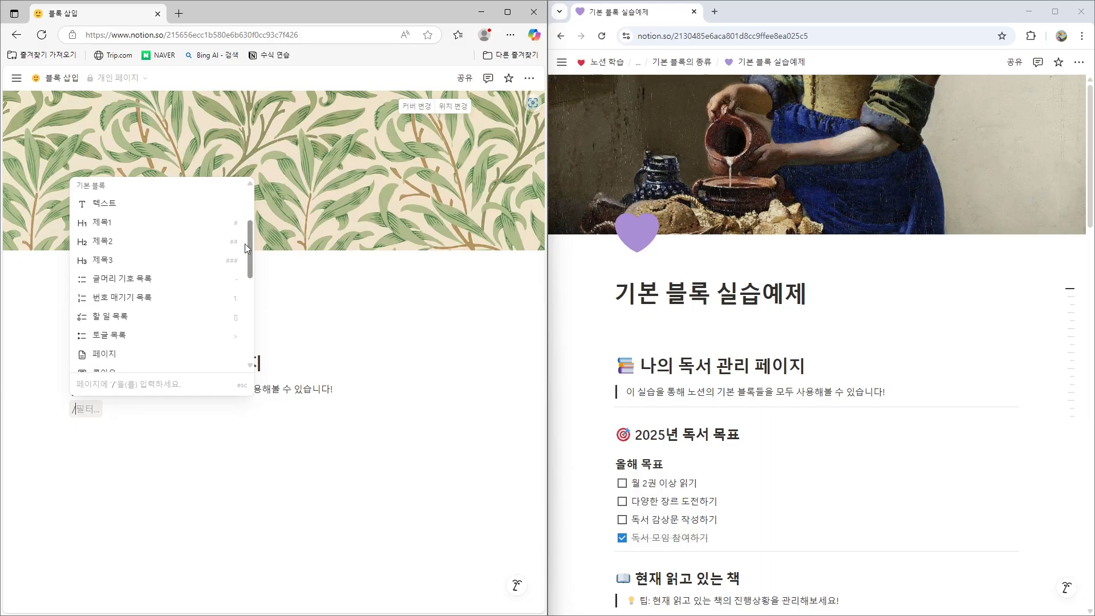
left_click(142, 301)
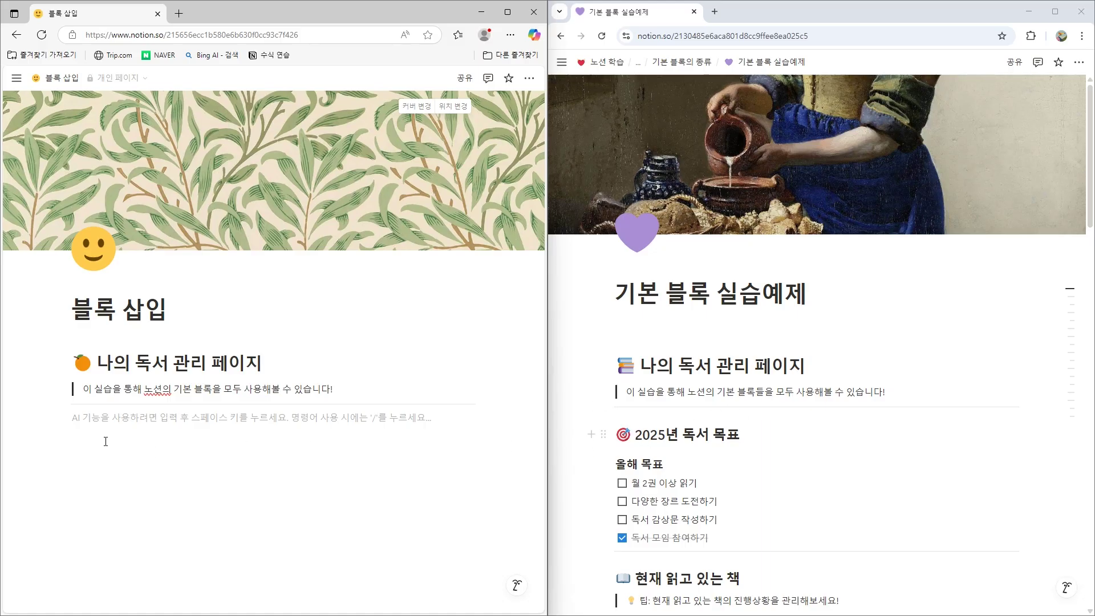
key("Return")
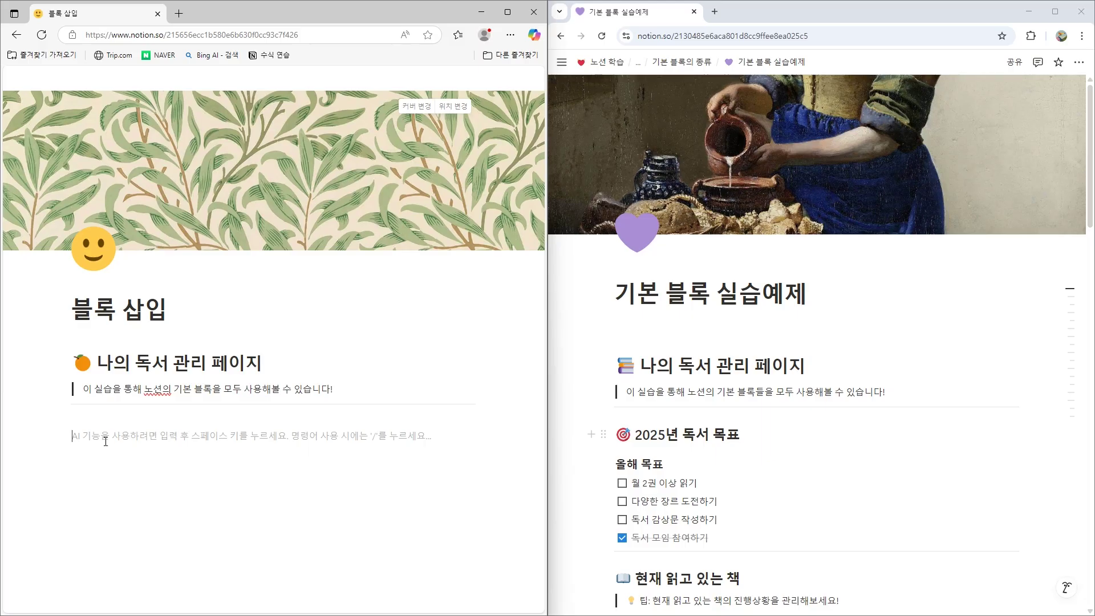
Insert a gold coin emoji in the new line below the divider's empty line
key("super+period")
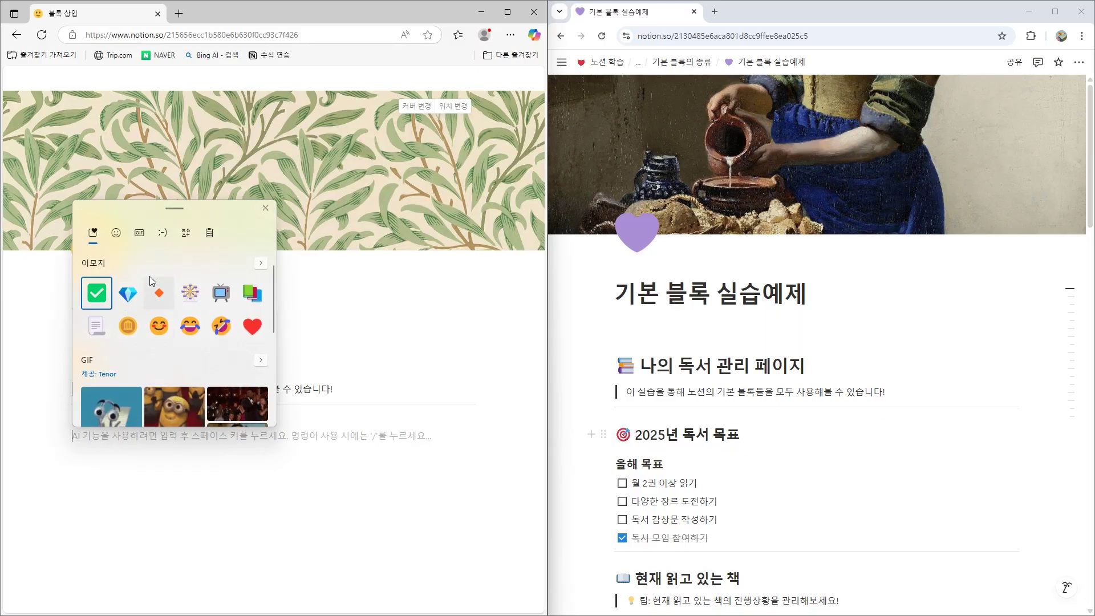
left_click(120, 234)
left_click_drag(272, 272, 265, 346)
scroll(259, 360, "down", 10)
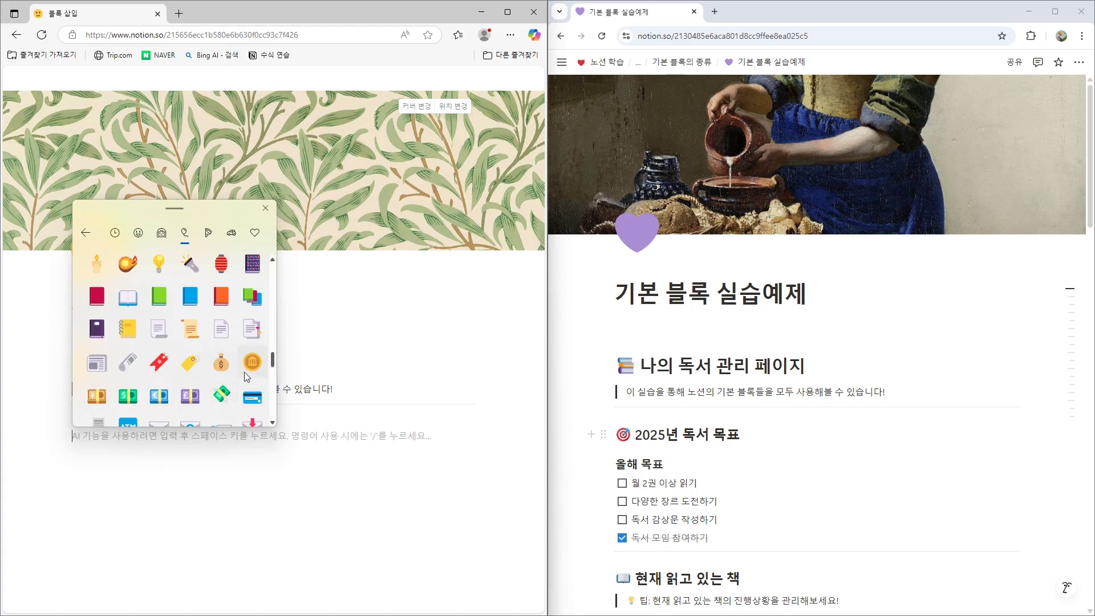
left_click(247, 365)
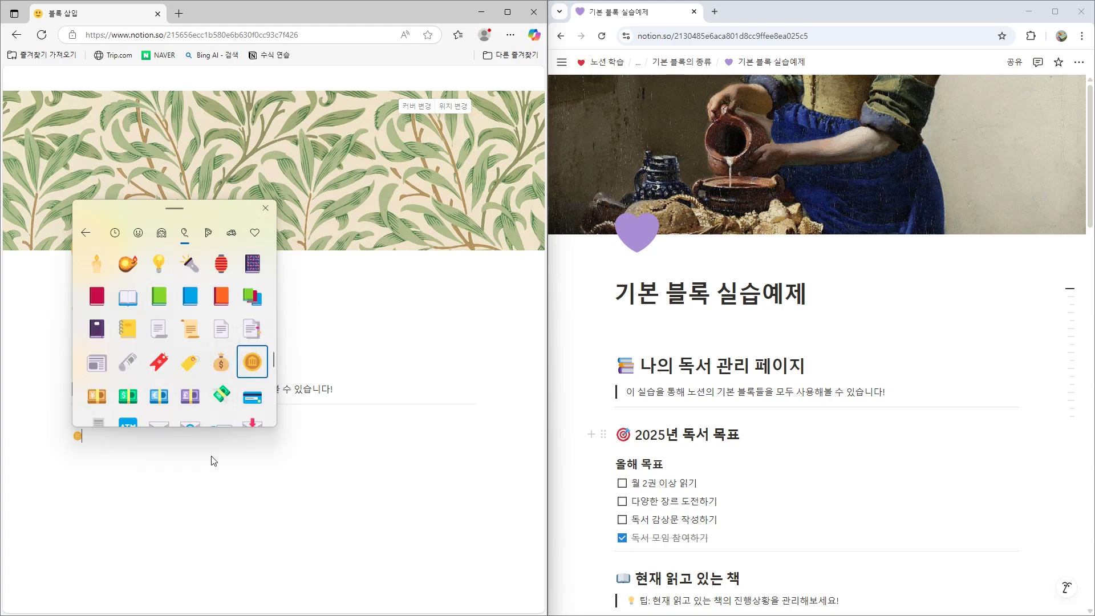
key("Escape")
Write 2025년 독서 목표 after the coin emoji, add a line below, and convert the text to a 제목2 heading
type("2025ㄴ")
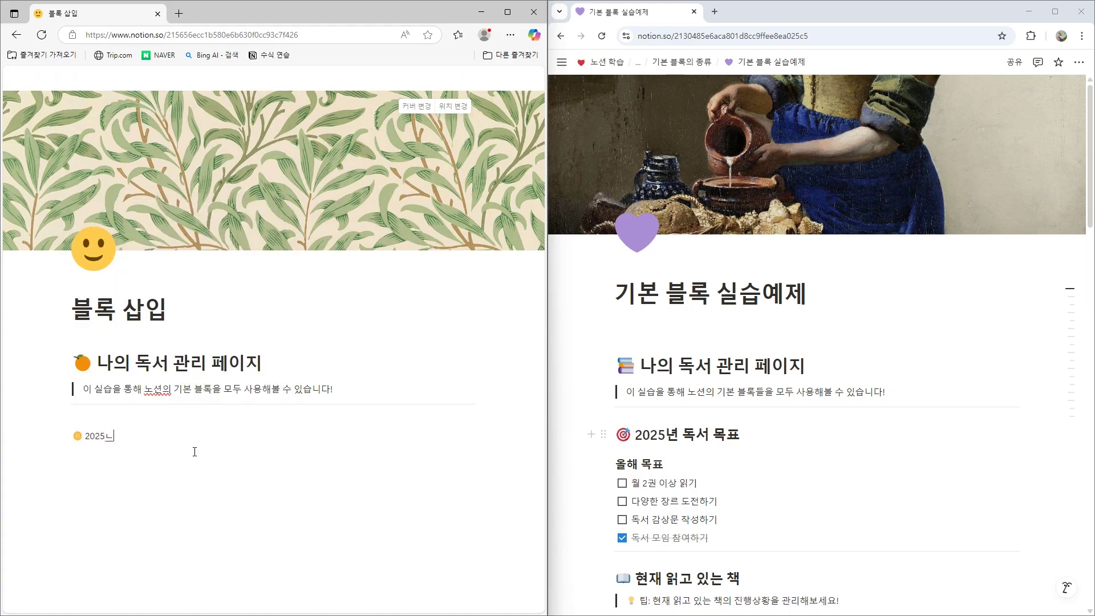
key("BackSpace")
type("년 독서 목표")
key("Return")
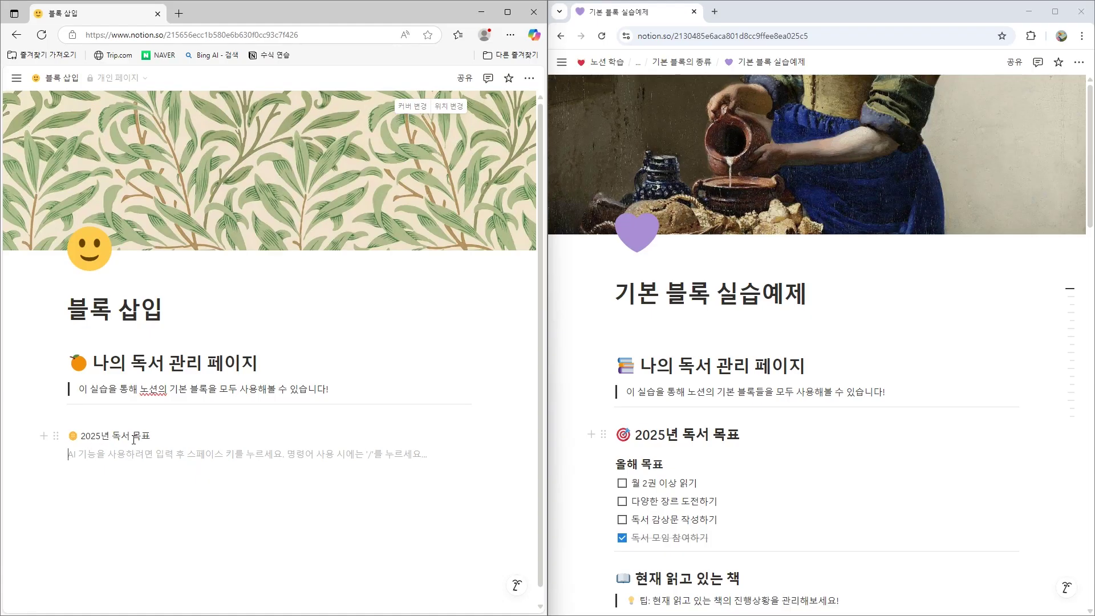
left_click(55, 437)
mouse_move(100, 376)
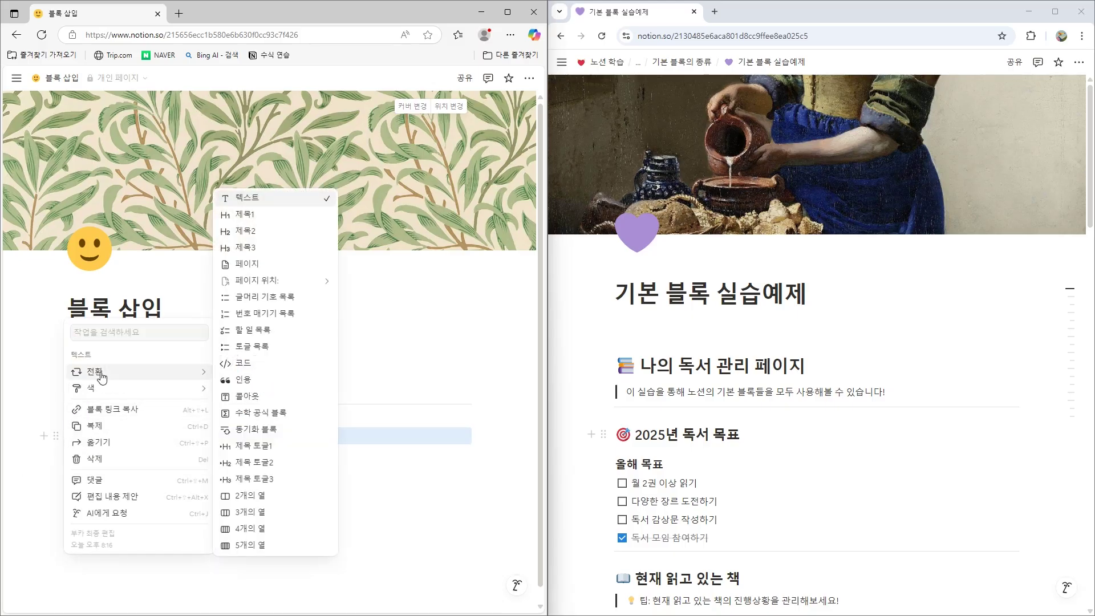
left_click(250, 232)
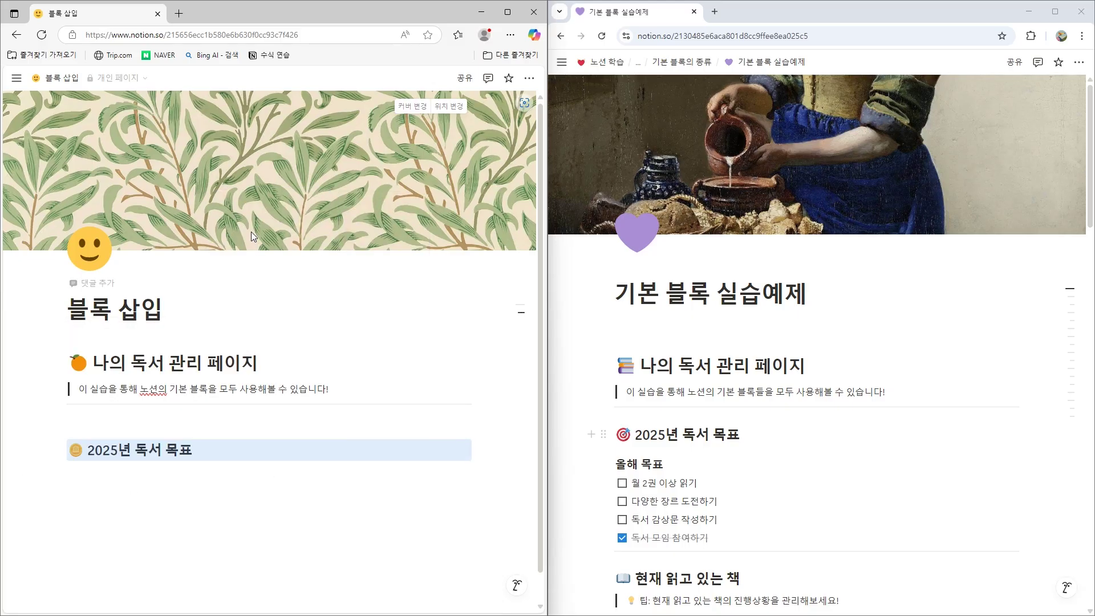
Write 올해 목표 as plain text below the 2025년 독서 목표 heading and start a new line
left_click(233, 483)
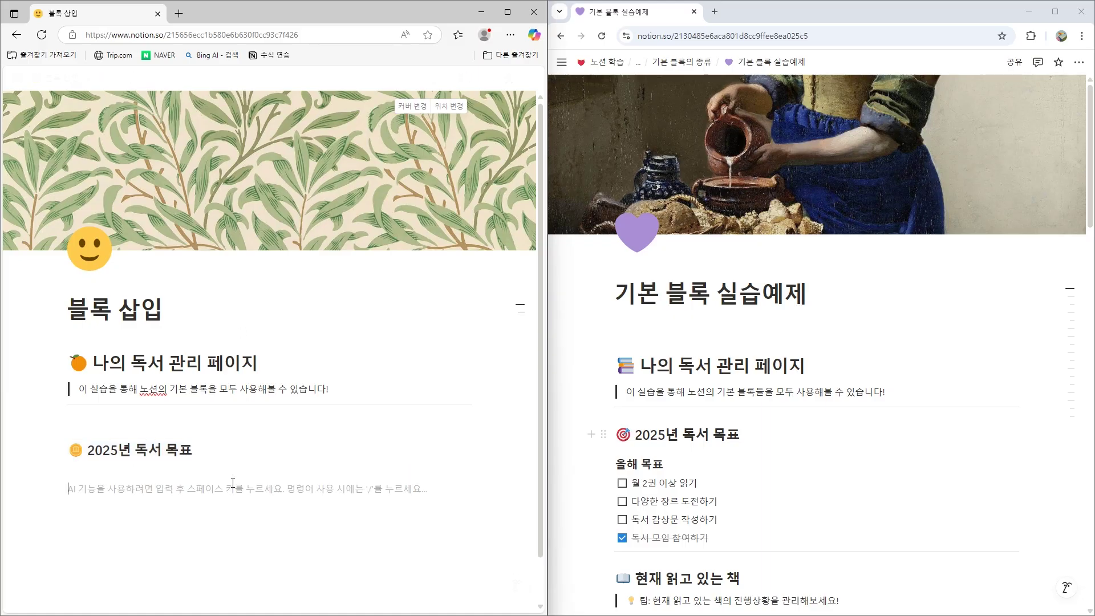
type("올해")
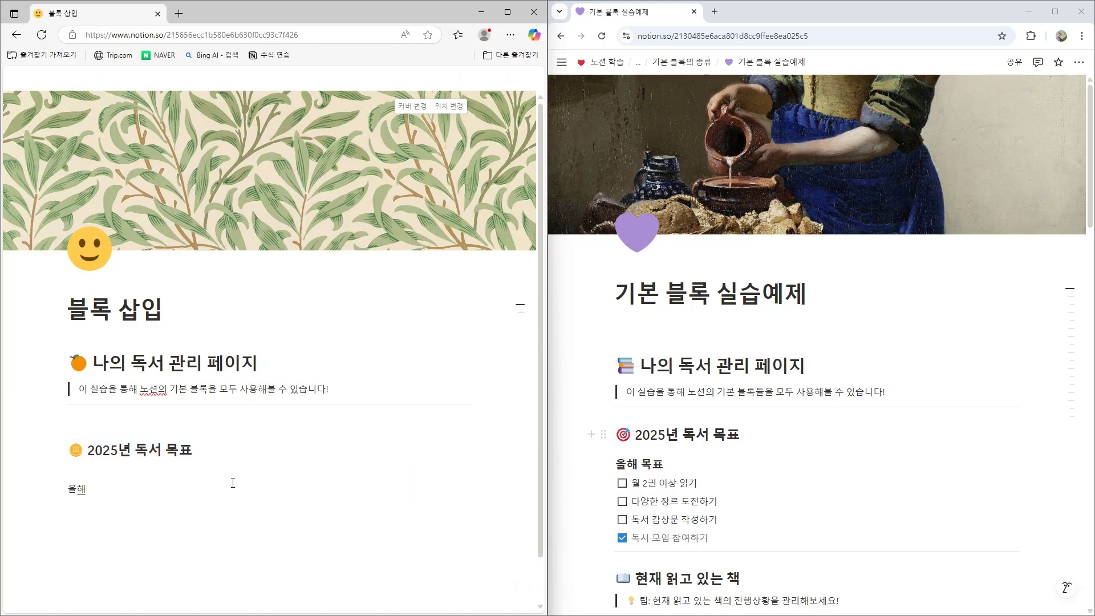
type(" 목표")
key("Return")
Insert a to-do list block (할 일 목록) under 올해 목표 with the item 월 2권 이상 읽기, followed by an empty to-do
scroll(237, 457, "down", 1)
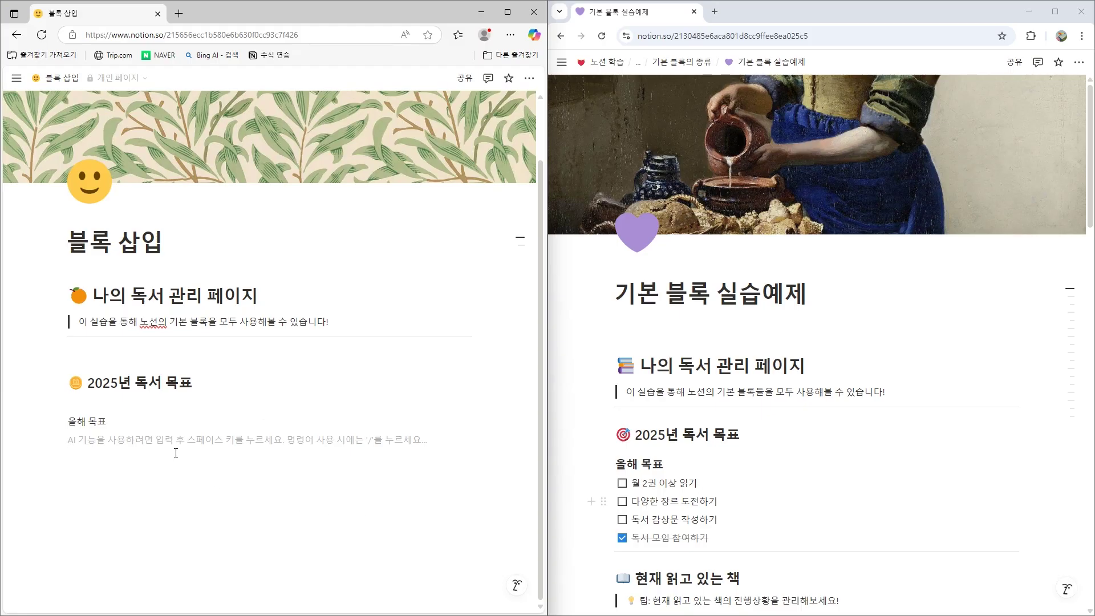
type("/")
left_click_drag(248, 242, 244, 283)
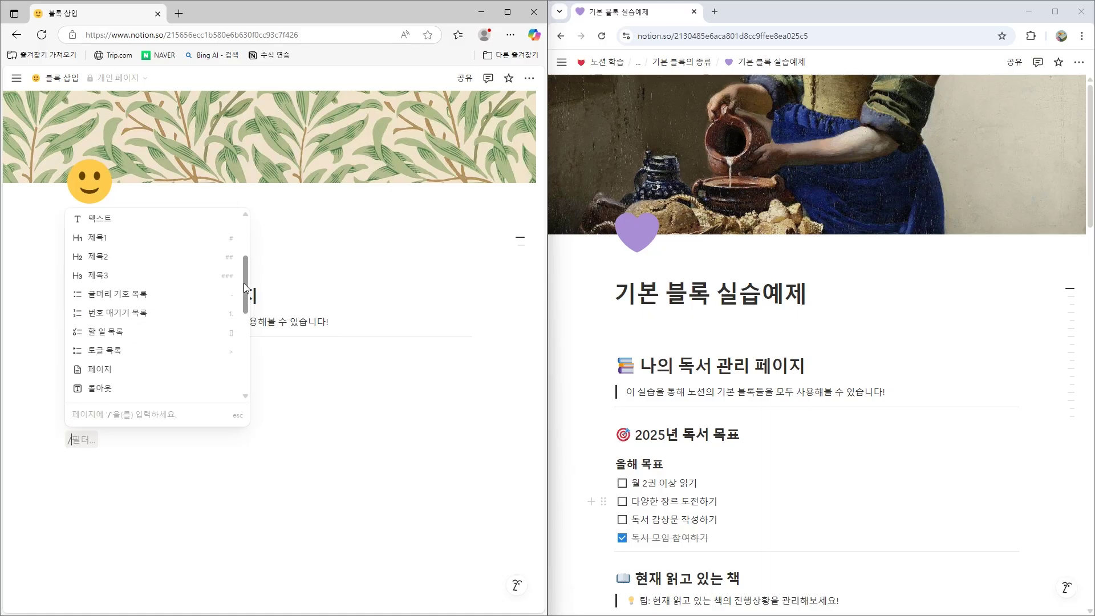
left_click(122, 334)
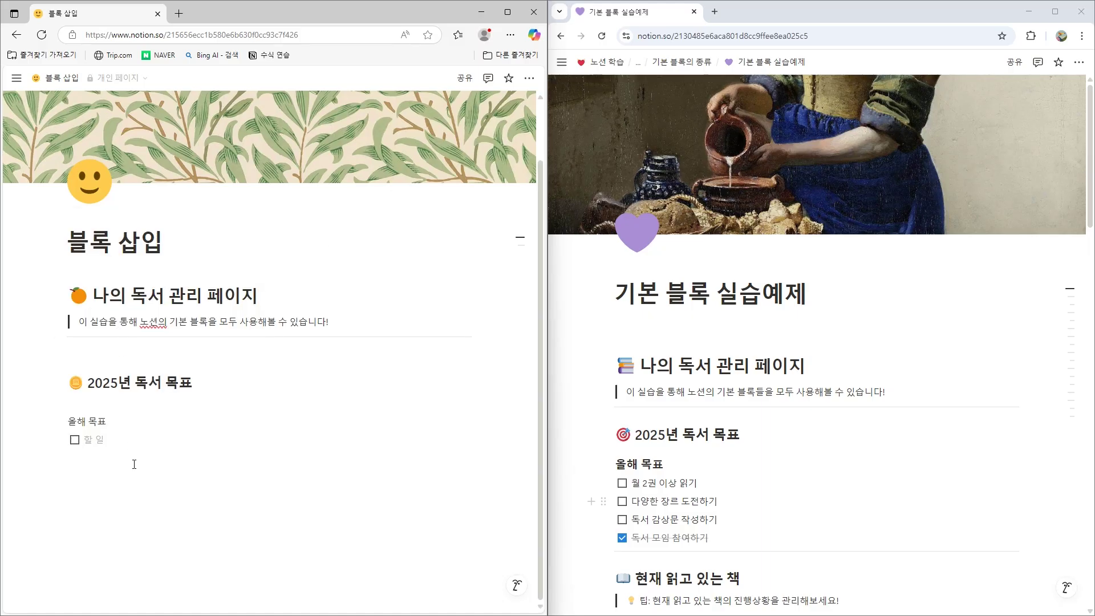
type("월 2권 이상 읽기")
key("Return")
Duplicate the 월 2권 이상 읽기 to-do three times and delete the empty to-do beneath the copies
left_click(57, 441)
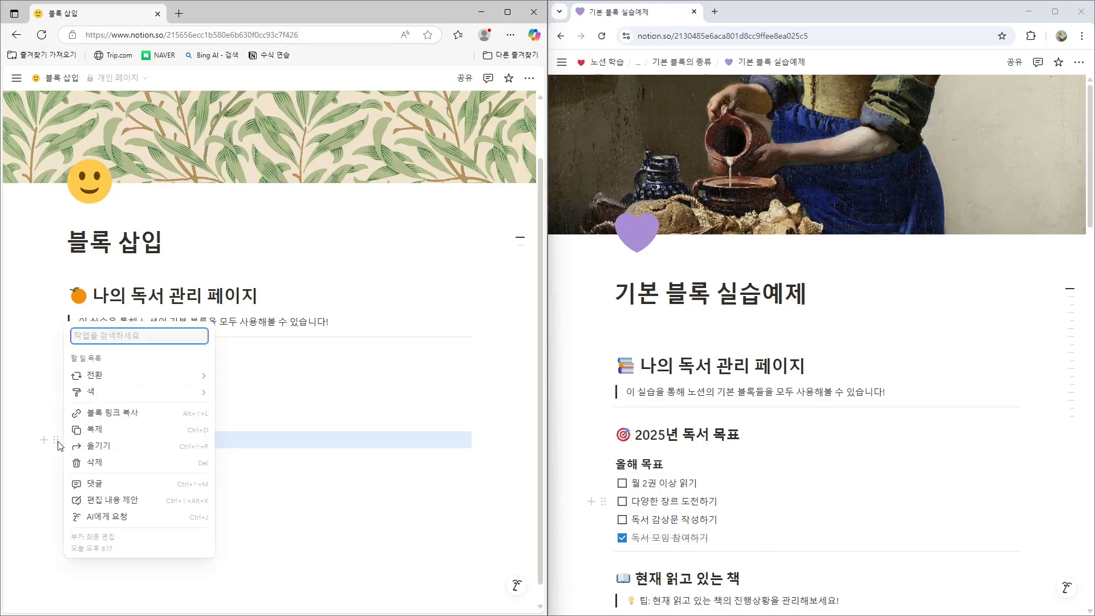
left_click(97, 431)
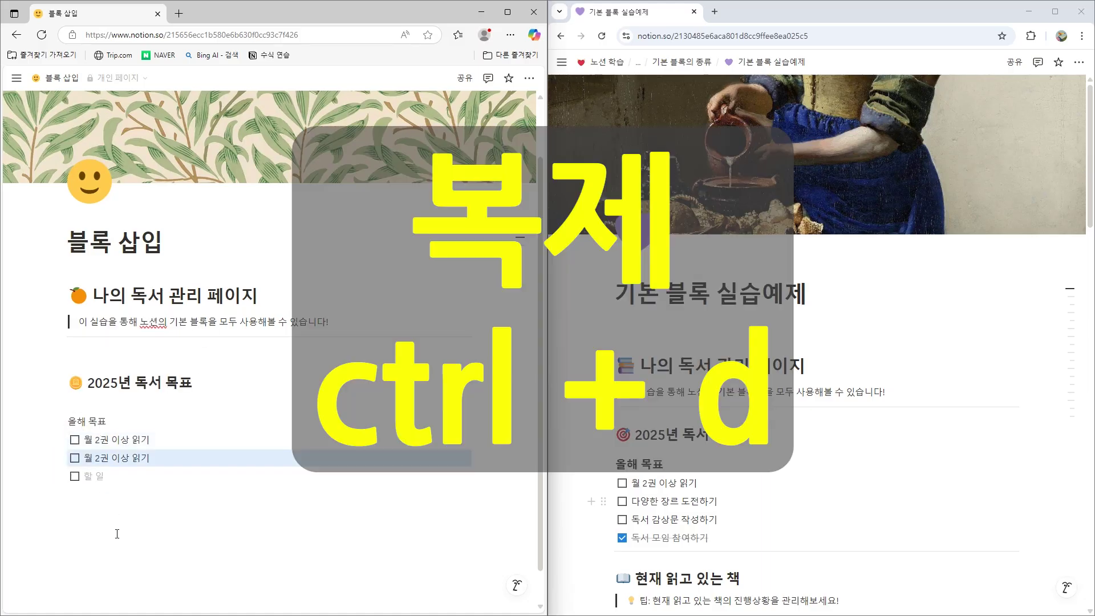
key("ctrl+d")
key("ctrl+d")
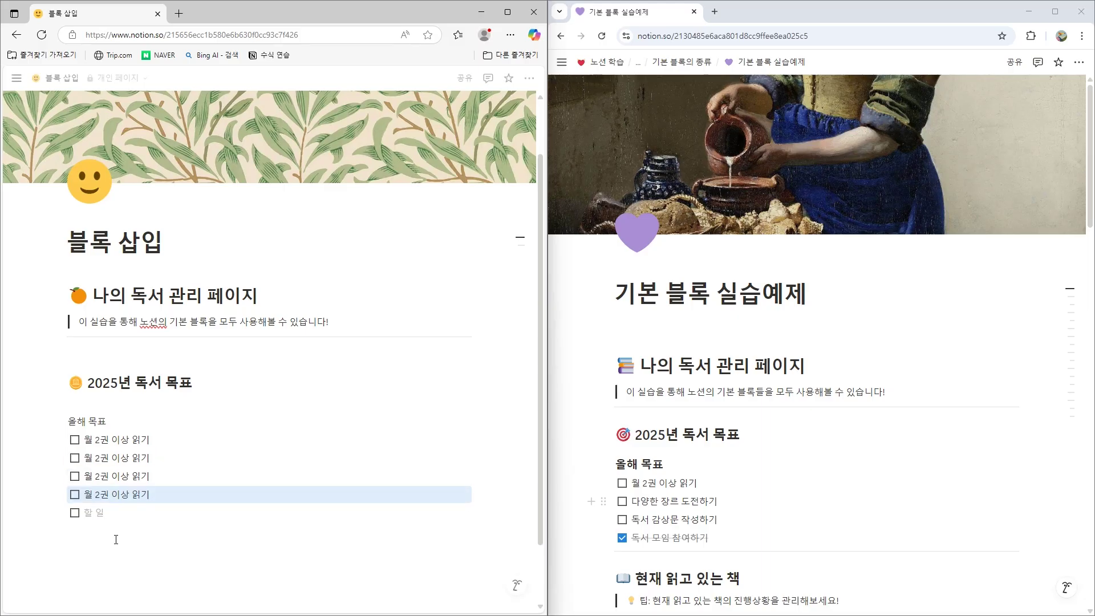
left_click(60, 511)
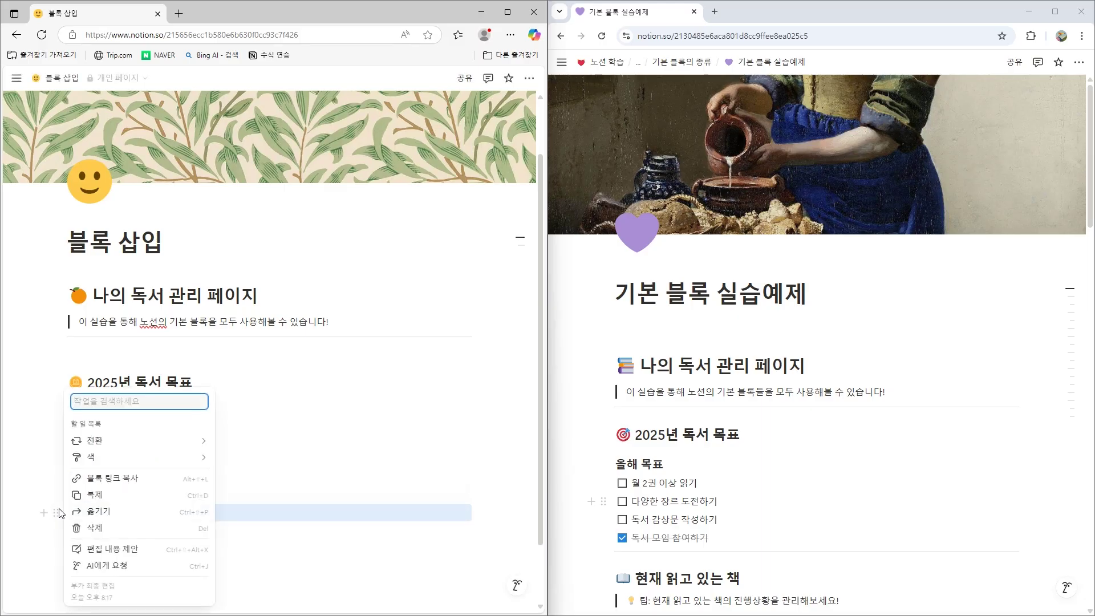
key("Delete")
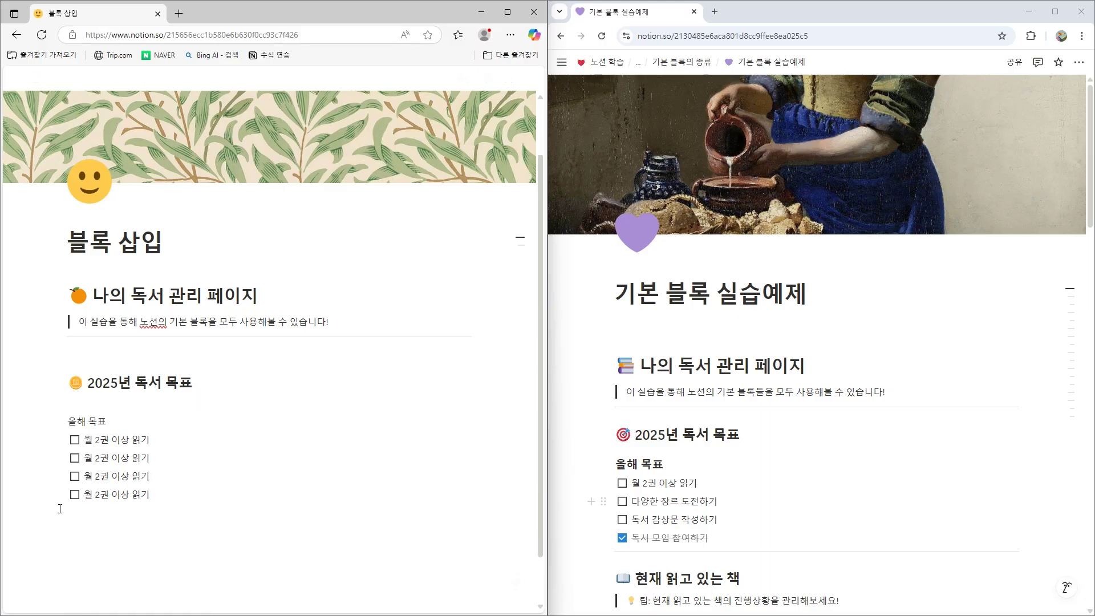
Replace the text of the second to-do with 다양한 장르 도전하기 and the third with 독서 감상문 작성하기
left_click_drag(84, 457, 162, 454)
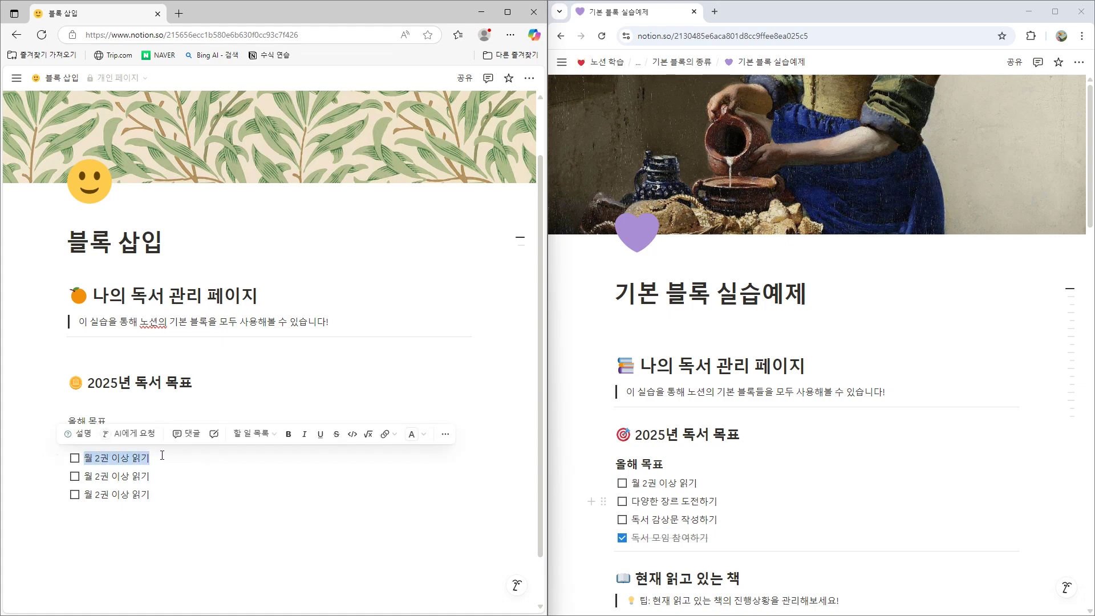
type("다양한")
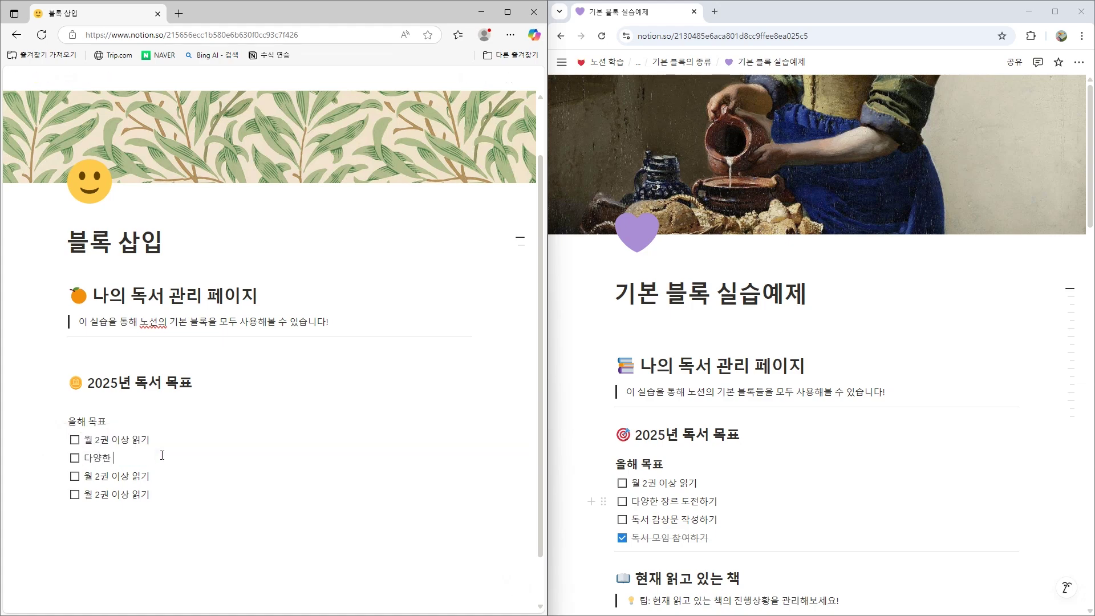
type(" 장르 도전하기")
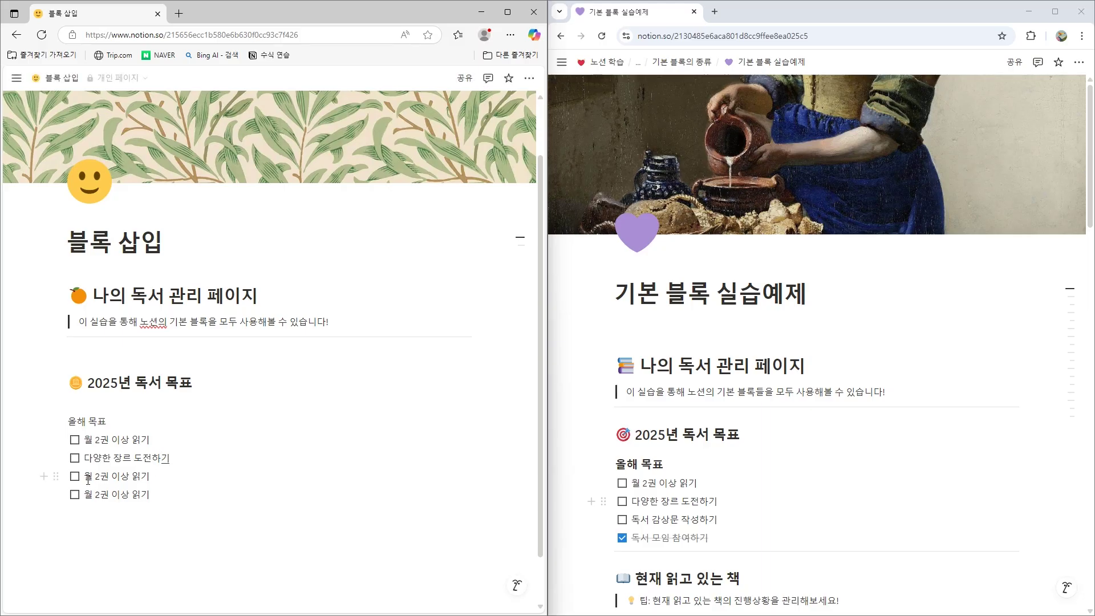
left_click_drag(85, 476, 154, 480)
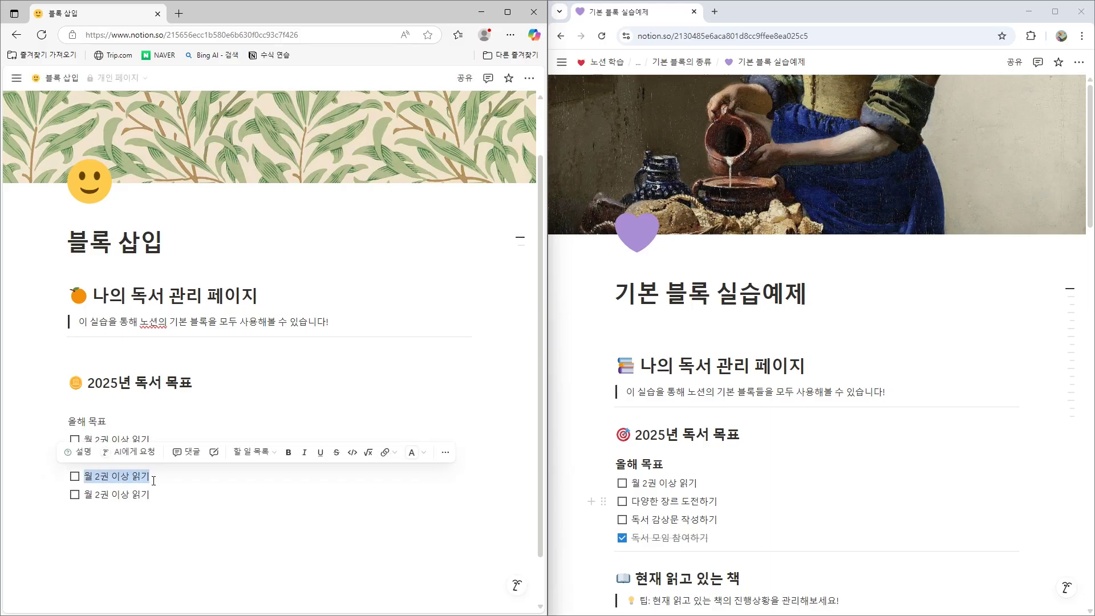
type("독서 감상문 작성하기")
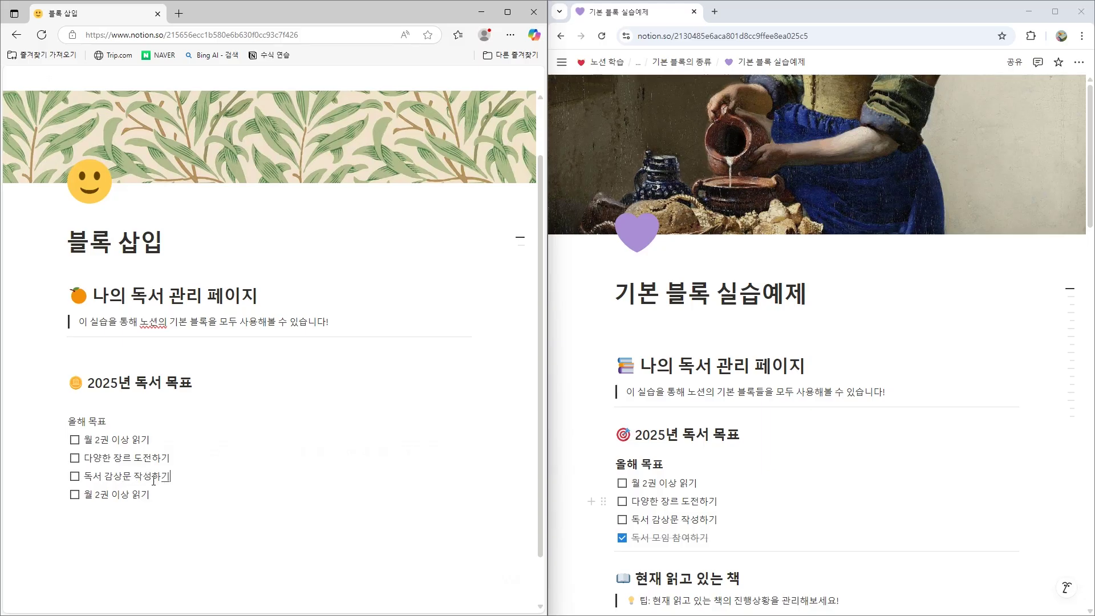
Replace the fourth to-do's text with 독서 모임 참여하기 and mark that item as completed
triple_click(155, 494)
type("독서 모임 참여하기")
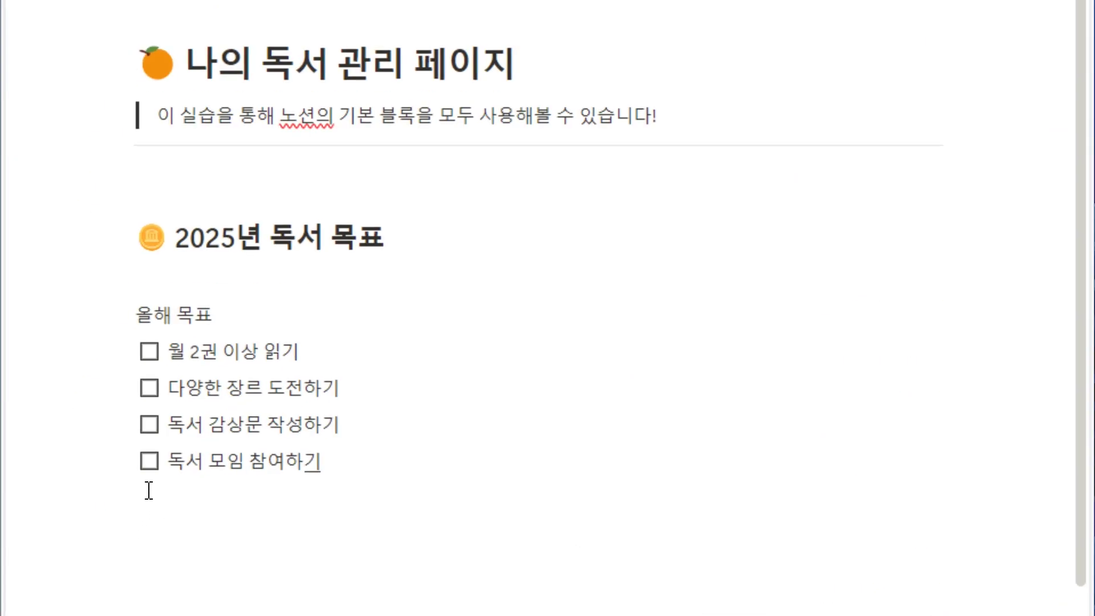
left_click(75, 495)
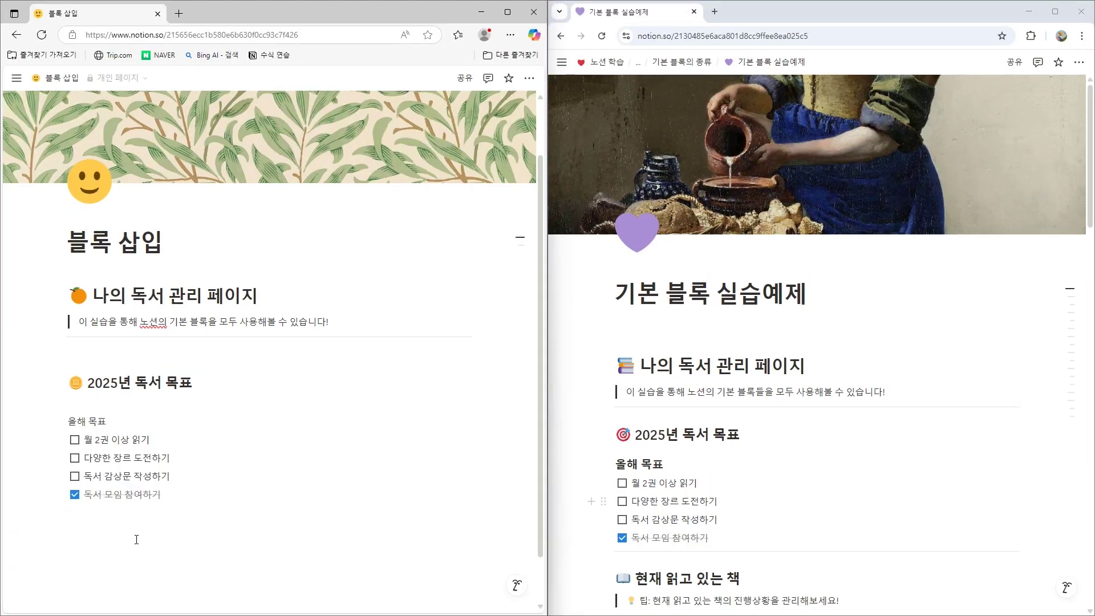